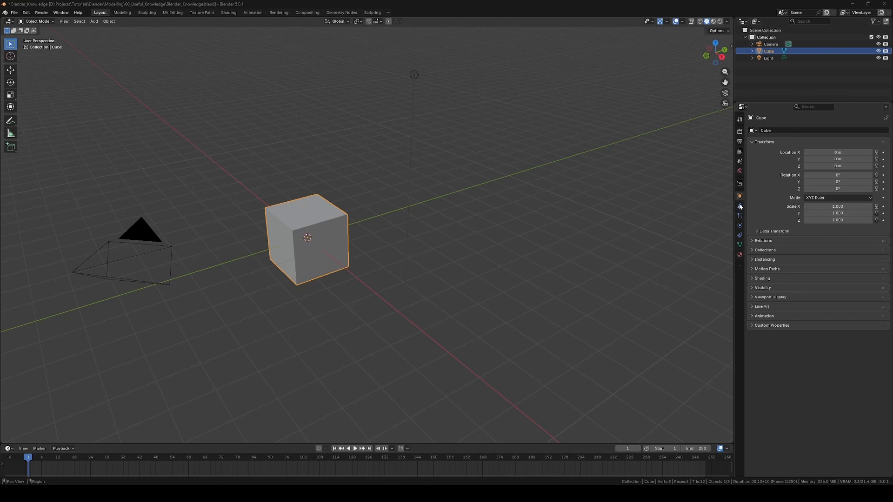
Step: Open the cube's modifier properties and bring up the list of modifiers that can be added
click(739, 206)
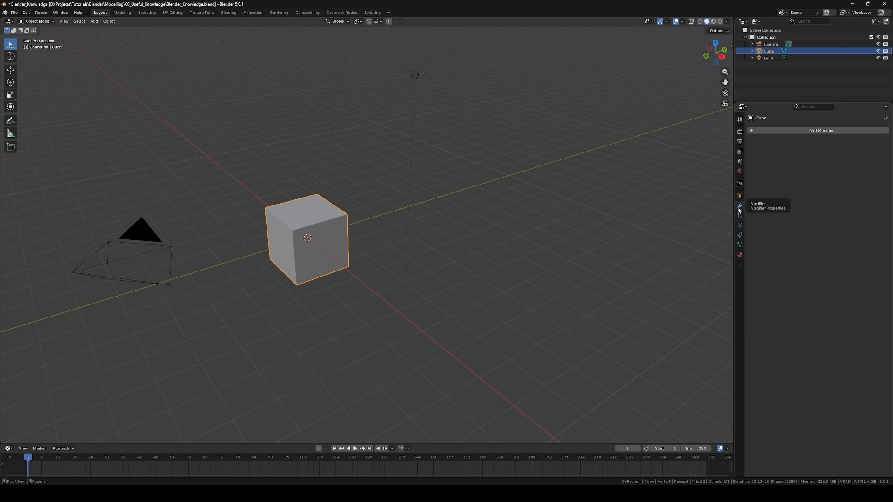
click(818, 130)
mouse_move(813, 153)
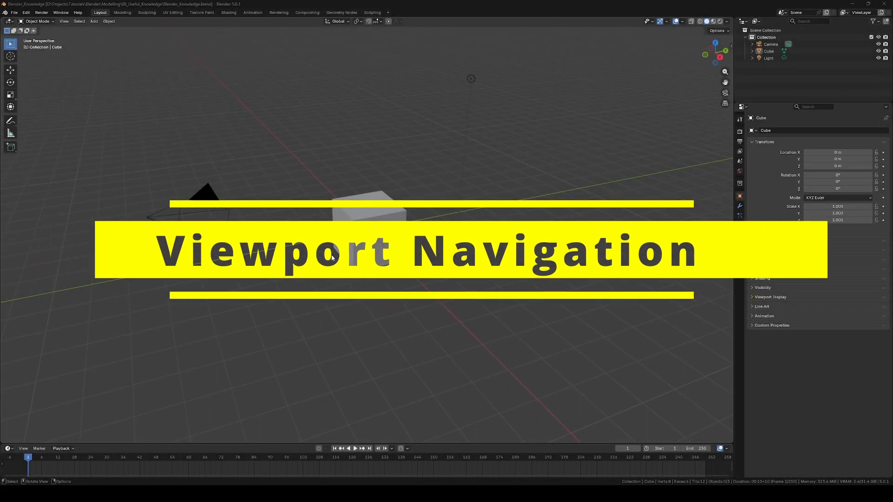
Step: Orbit, pan and zoom the 3D viewport around the cube, and frame the view on the selected cube
middle_drag(333, 259, 314, 268)
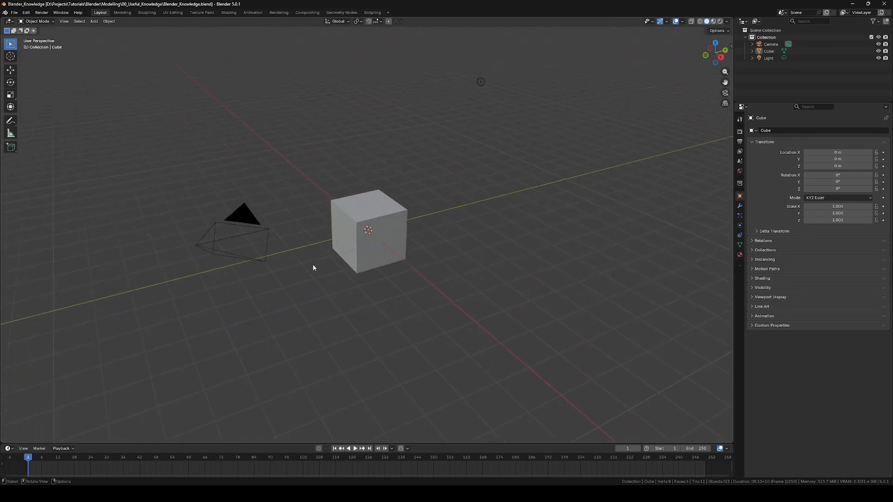
middle_drag(471, 208, 433, 176)
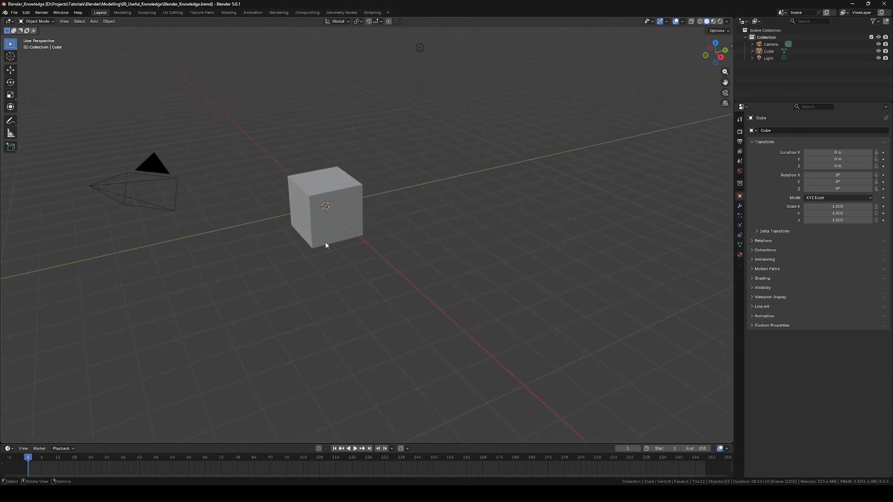
scroll(324, 245, up, 10)
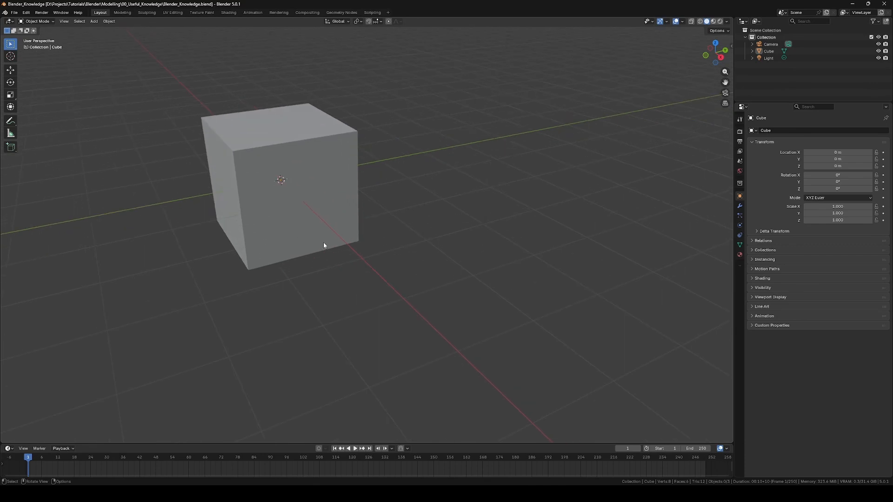
scroll(208, 210, down, 12)
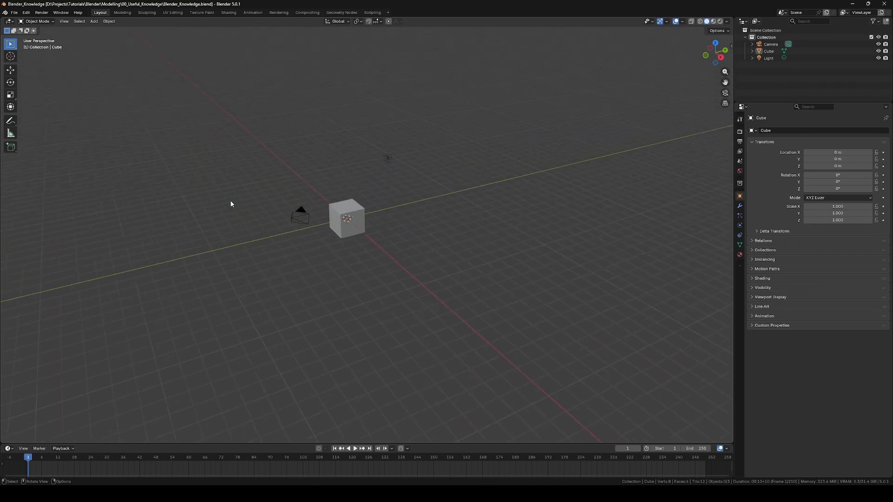
click(342, 207)
key(KP_Decimal)
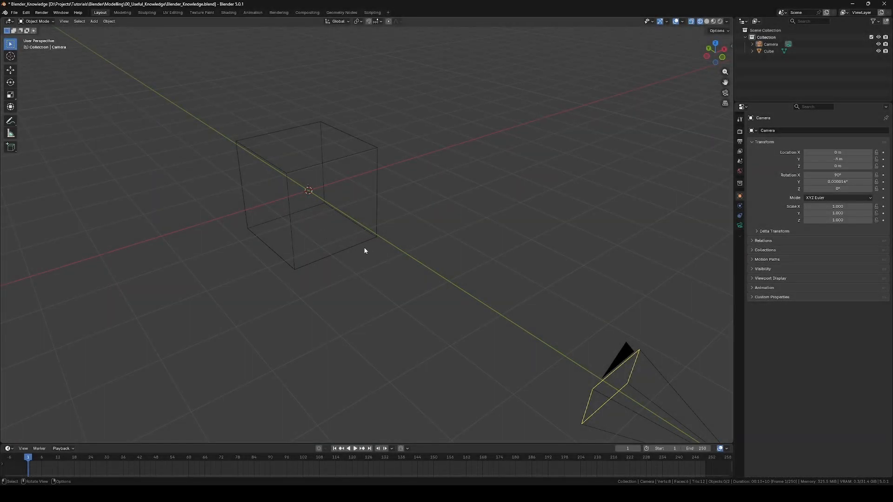
Step: View the scene from the front, back, right, left, top and bottom, and look through the camera
middle_drag(364, 251, 417, 256)
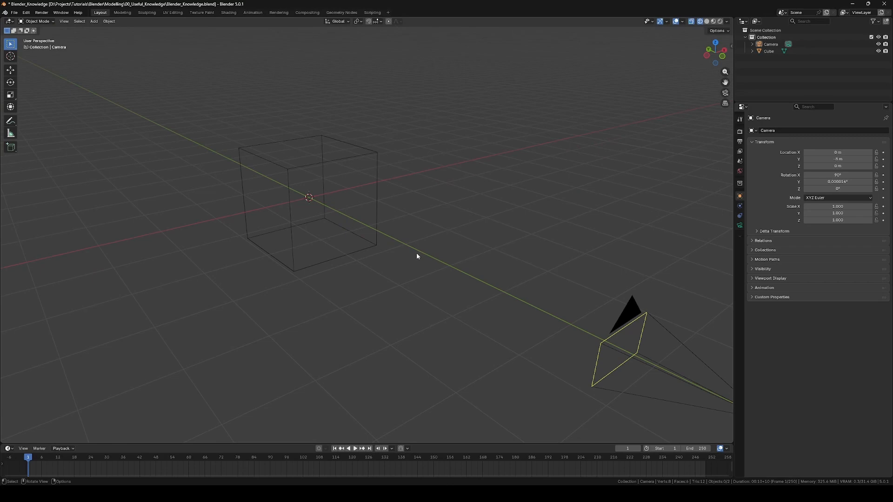
key(KP_1)
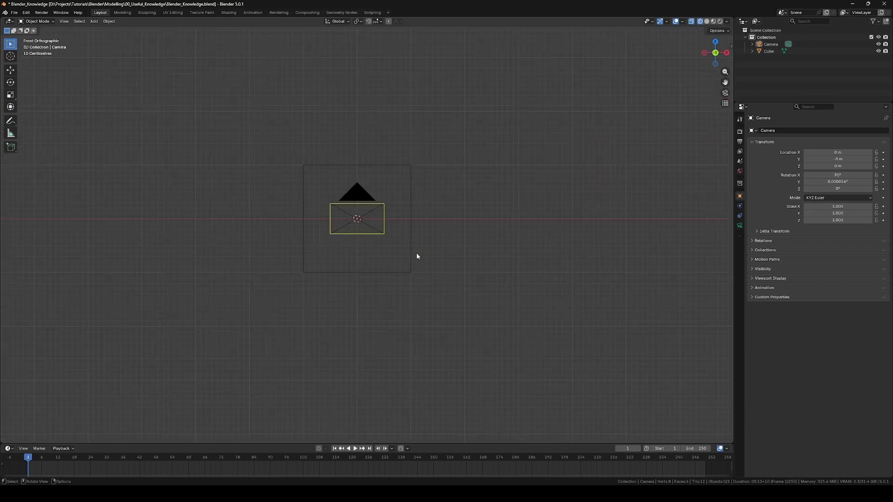
key(ctrl+KP_1)
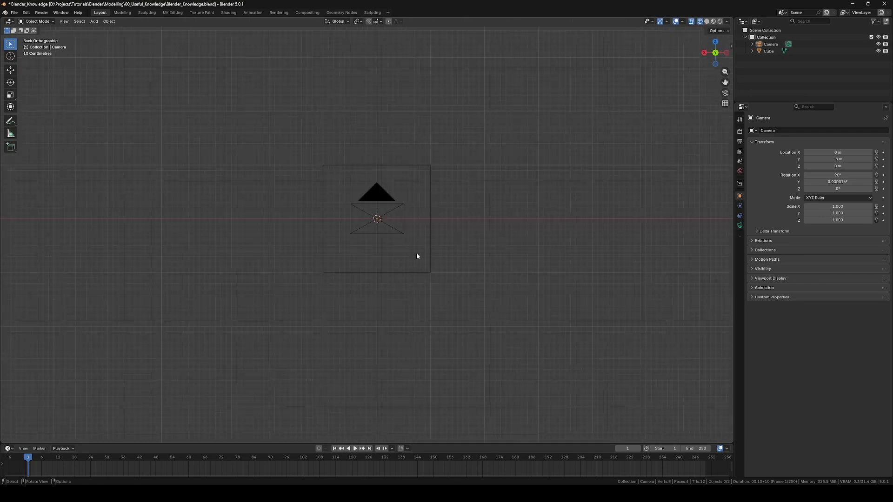
key(KP_3)
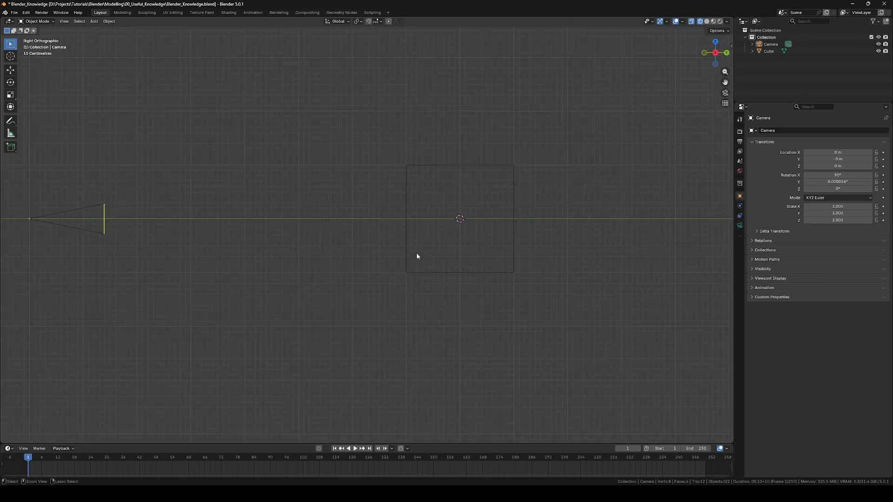
key(ctrl+KP_3)
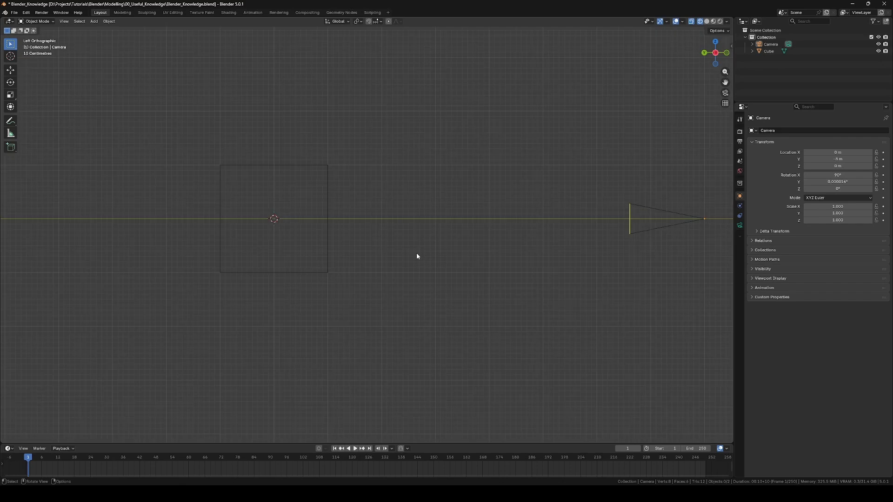
key(KP_7)
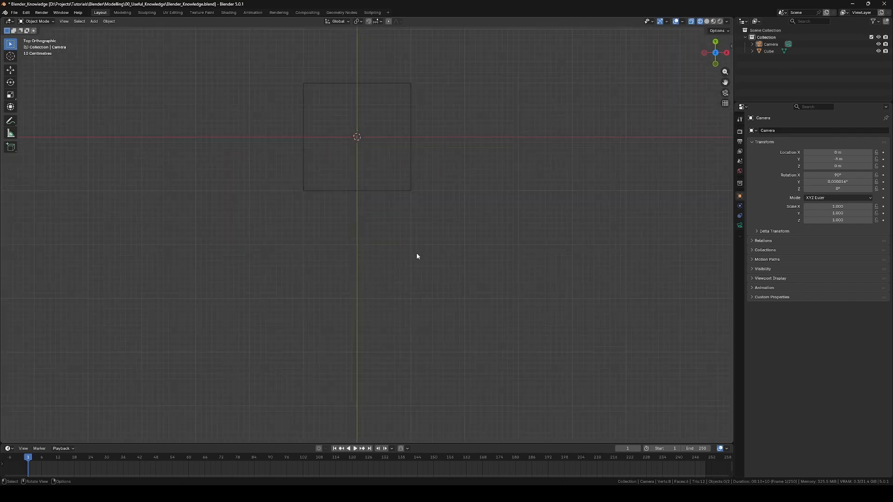
key(ctrl+KP_7)
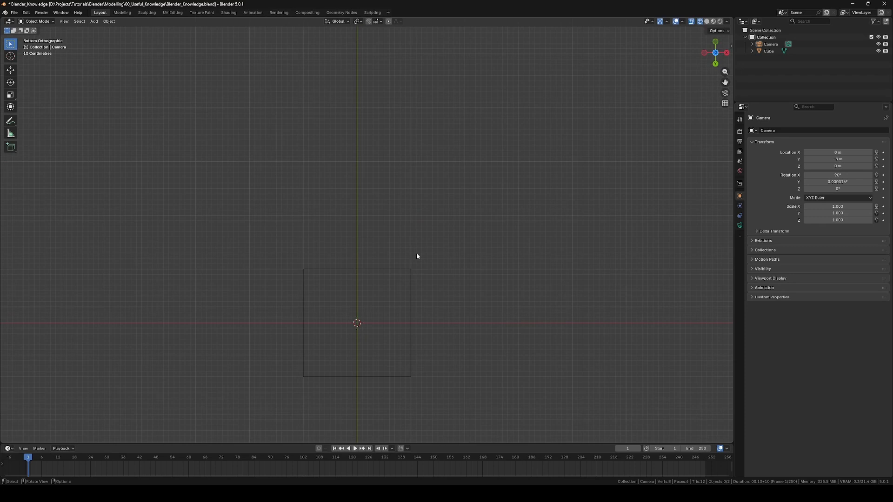
key(KP_0)
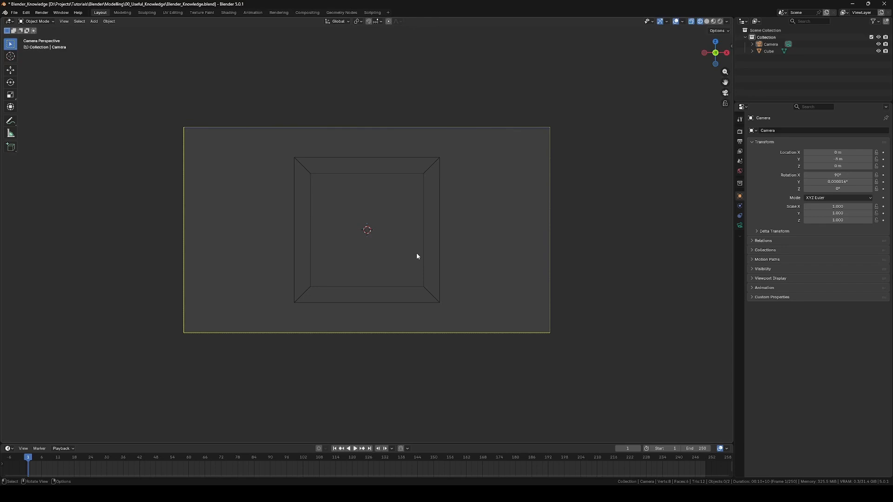
key(KP_0)
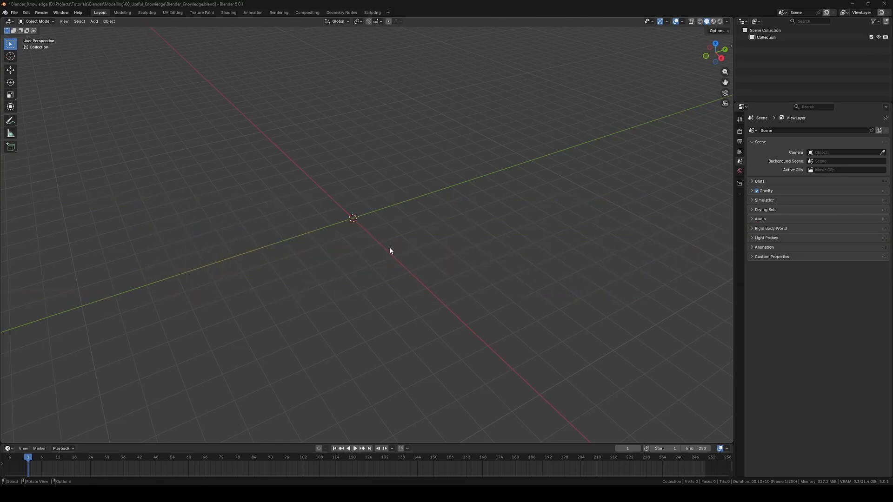
Step: Add a UV sphere mesh to the empty scene
key(shift+a)
mouse_move(389, 248)
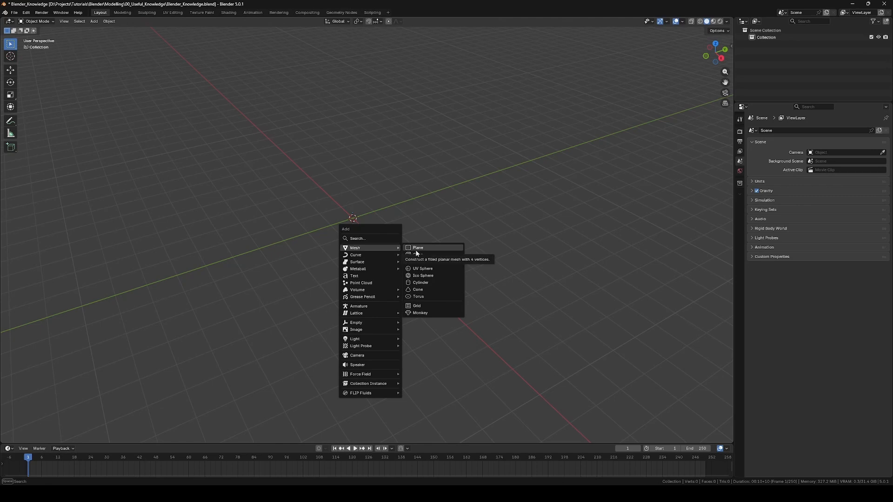
click(428, 268)
scroll(389, 230, up, 3)
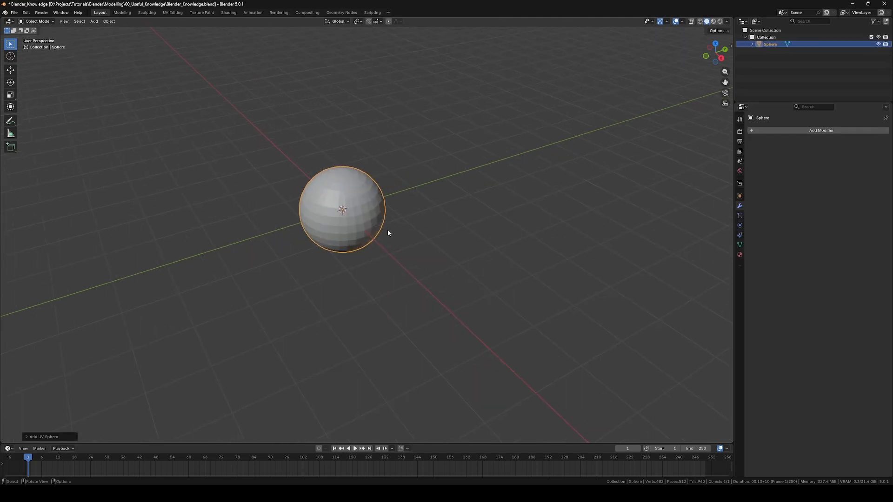
Step: Set the new UV sphere to 16 segments and 8 rings
click(46, 437)
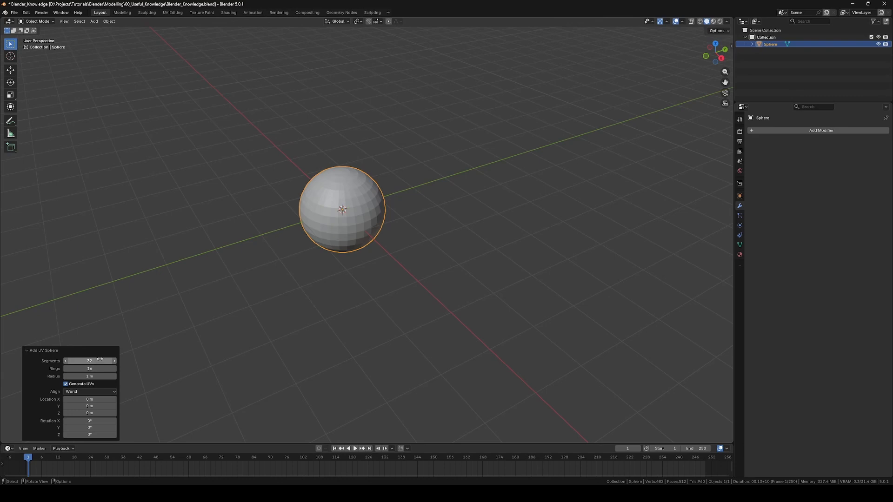
click(70, 362)
text(16)
key(Tab)
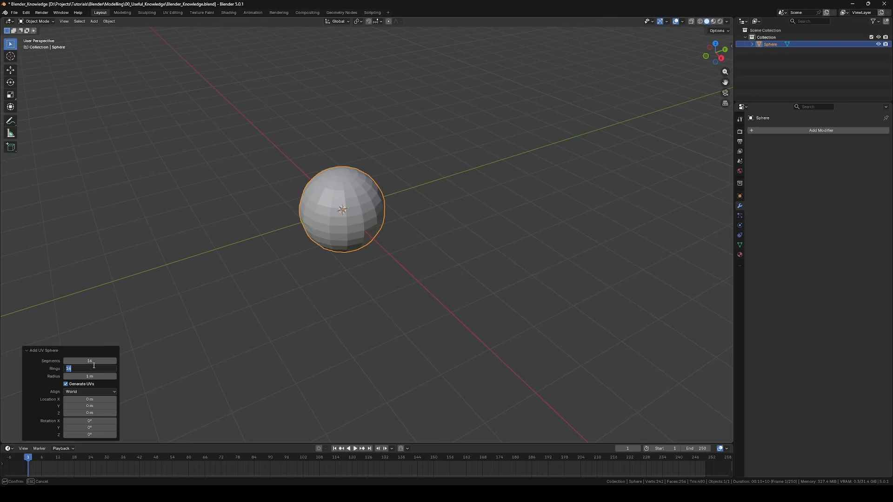
text(8)
key(Return)
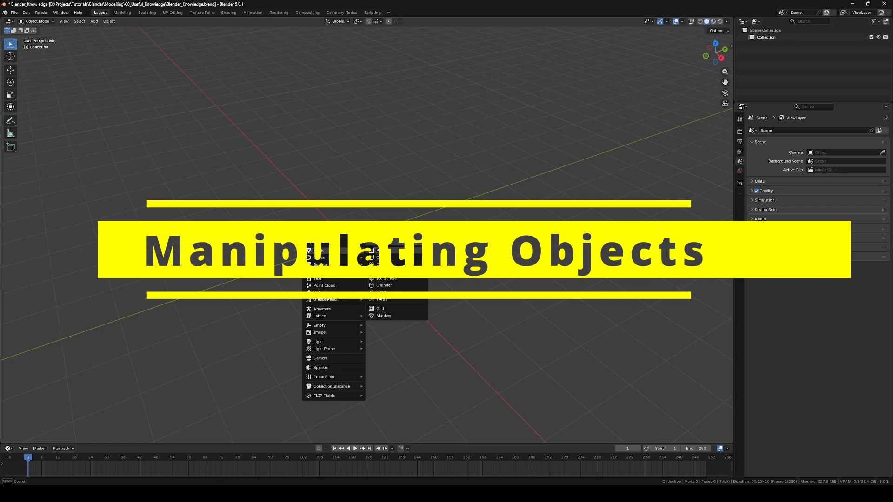
Step: Add a cube mesh to the empty scene
click(377, 257)
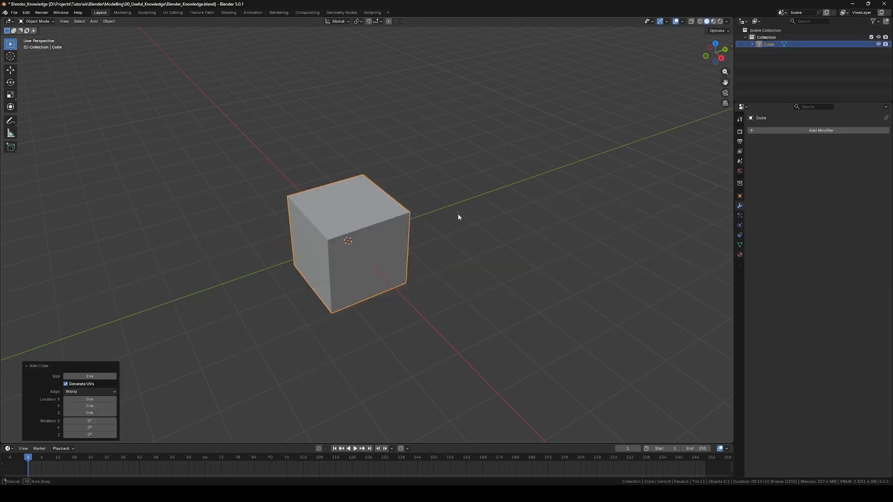
Step: Try moving, rotating and scaling the cube freely, cancelling each transform
key(g)
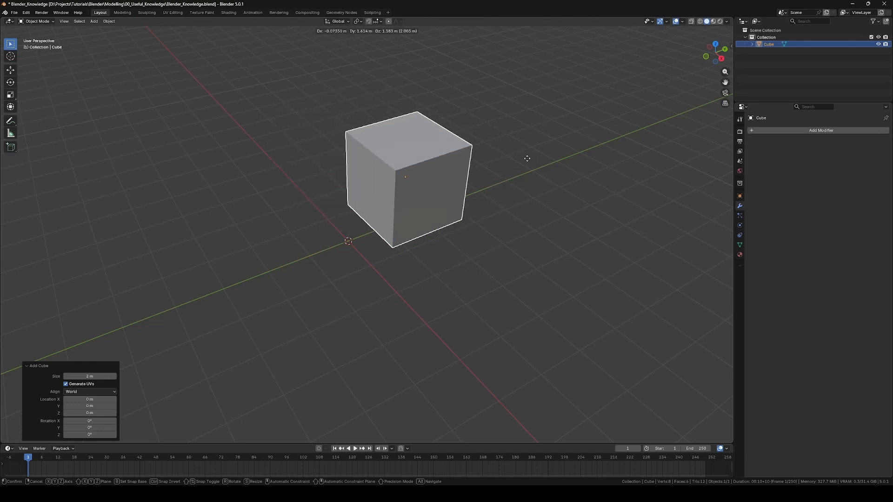
right_click(500, 159)
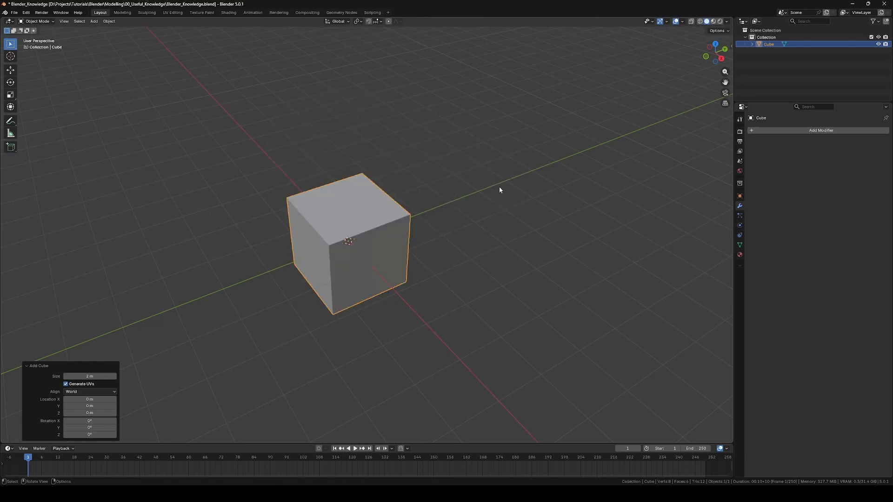
key(r)
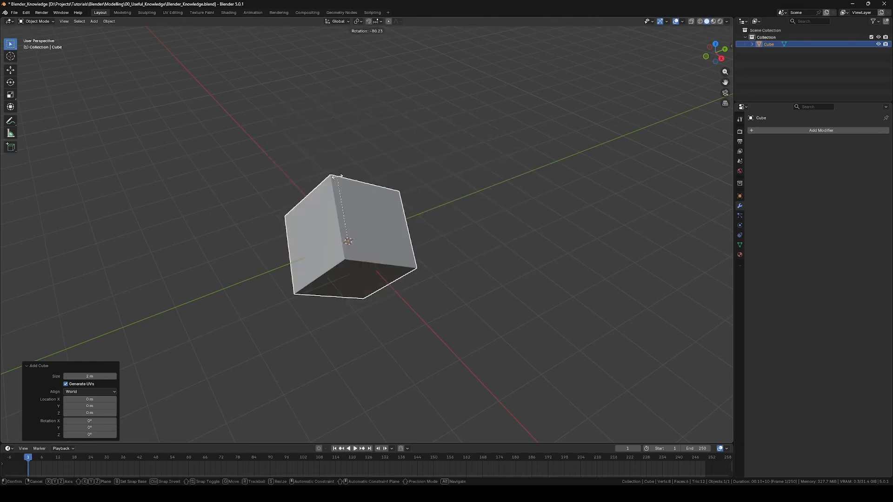
right_click(511, 180)
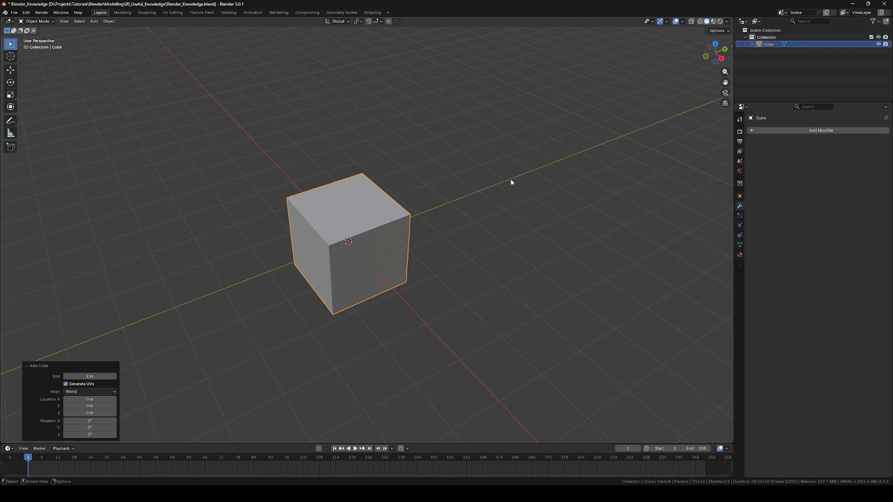
key(s)
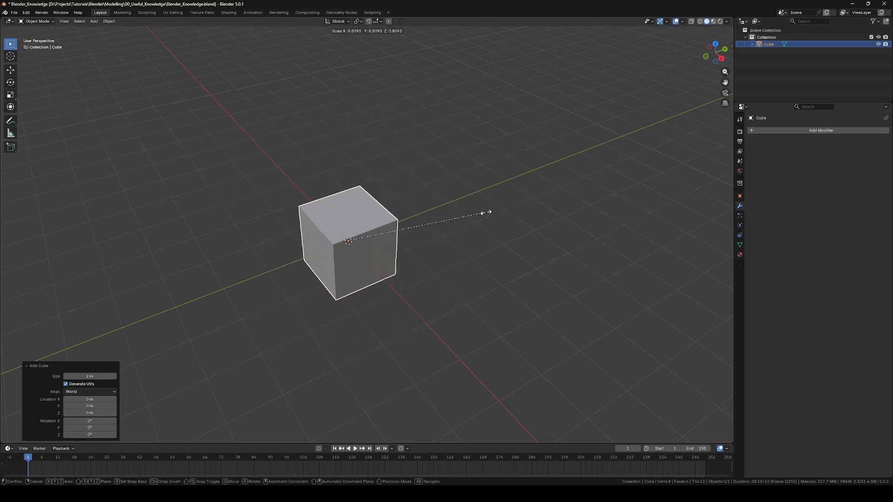
right_click(574, 192)
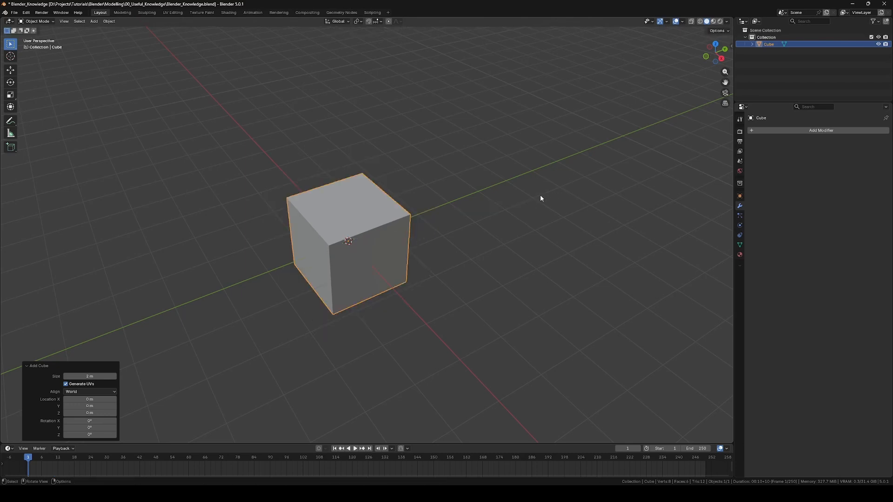
Step: Try moving the cube constrained to the global X, Y and Z axes in turn, and cancel the move
key(g)
key(x)
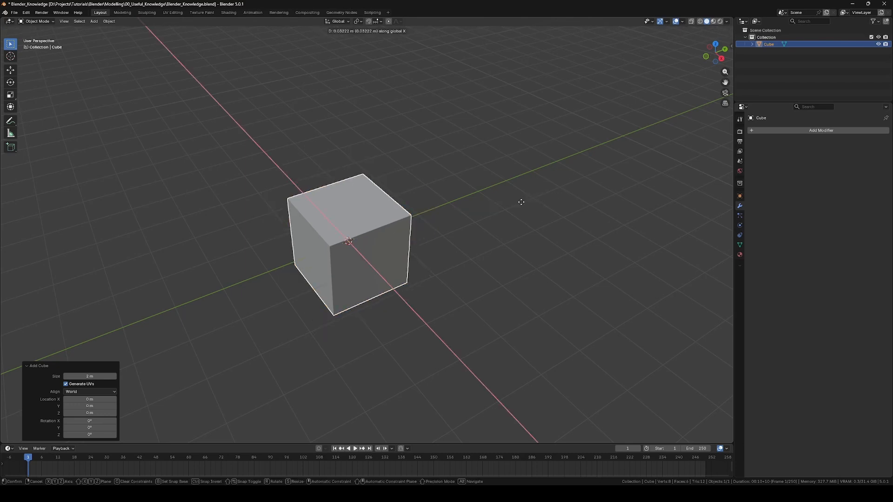
key(y)
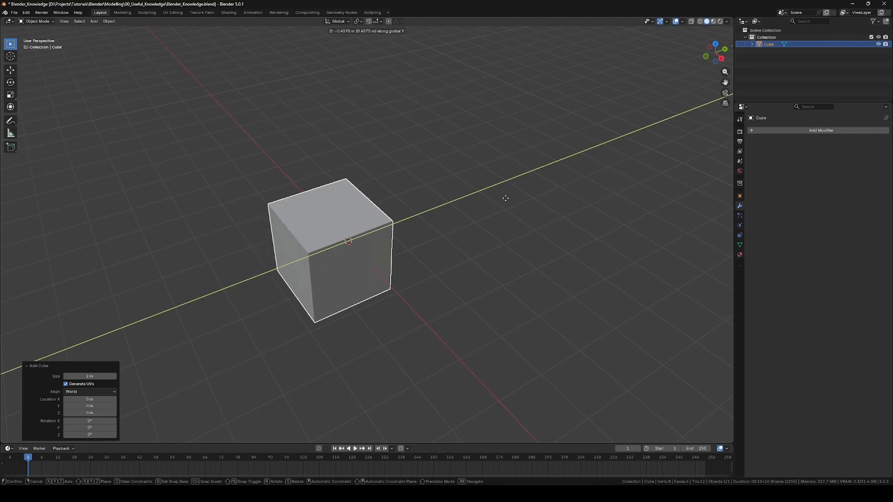
key(z)
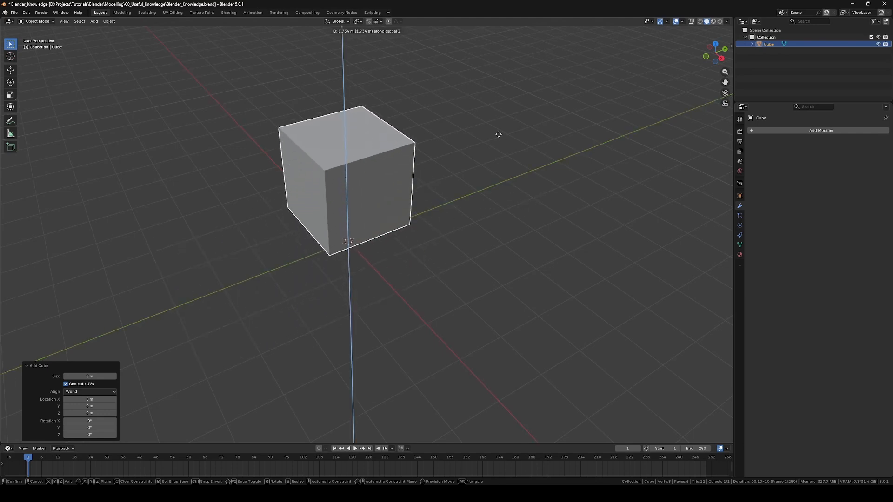
right_click(478, 159)
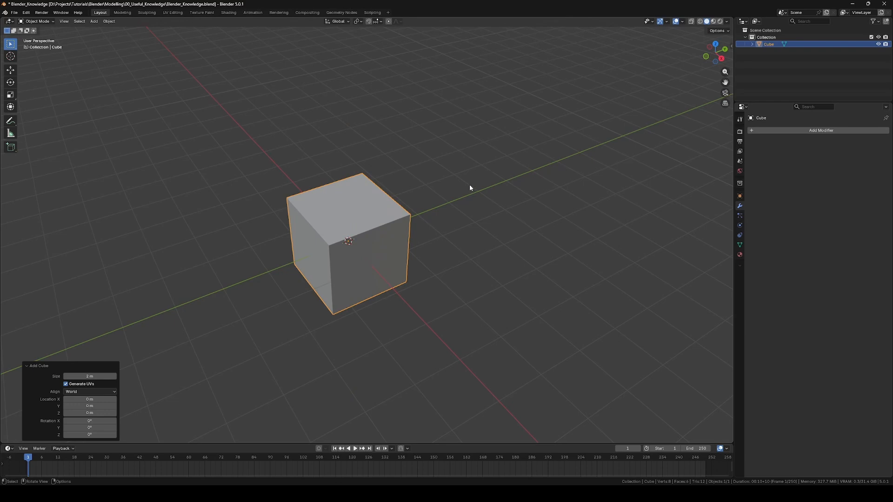
Step: Apply the cube's scale, and bring up the options for applying transforms again
key(ctrl+a)
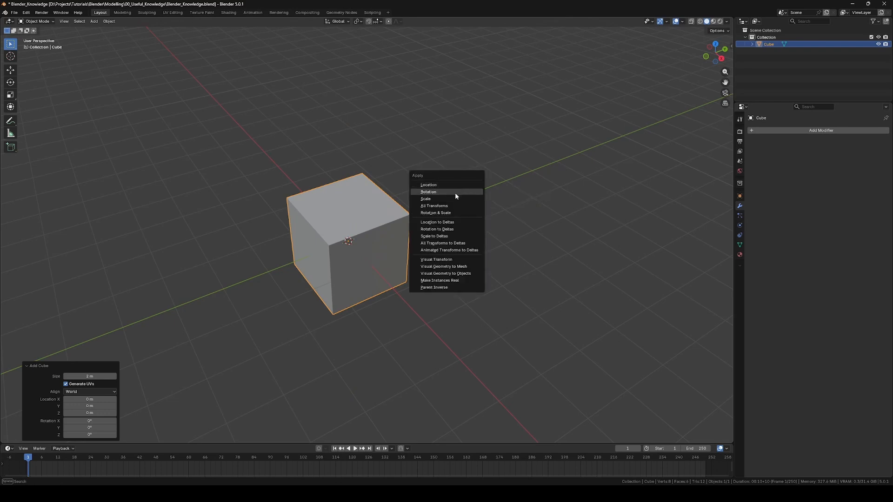
click(453, 198)
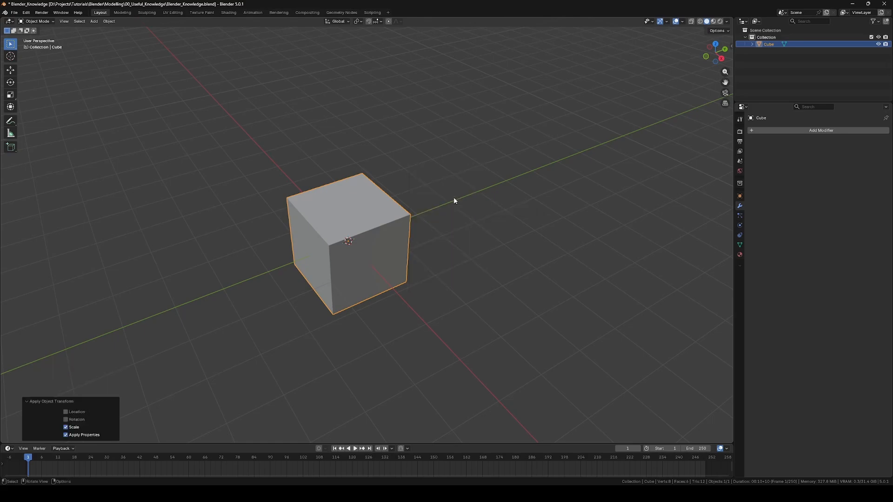
key(ctrl+a)
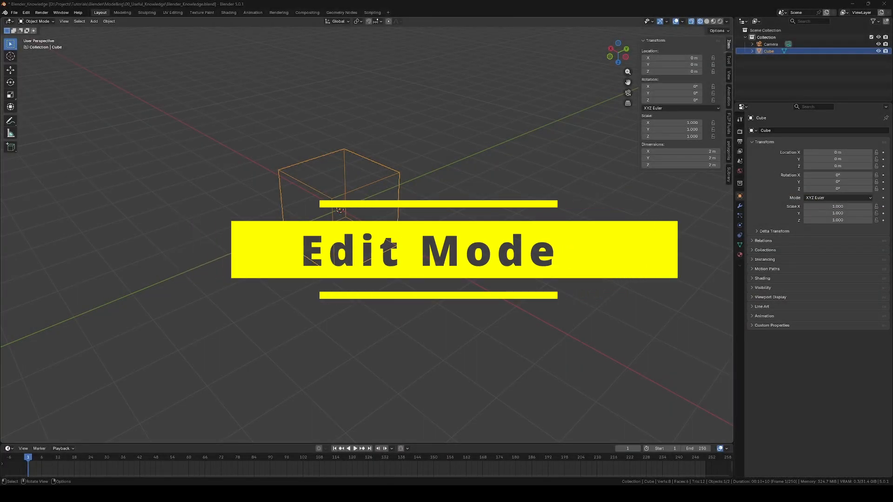
Step: Enter Edit Mode on the cube and deselect all of its geometry
middle_drag(383, 210, 396, 227)
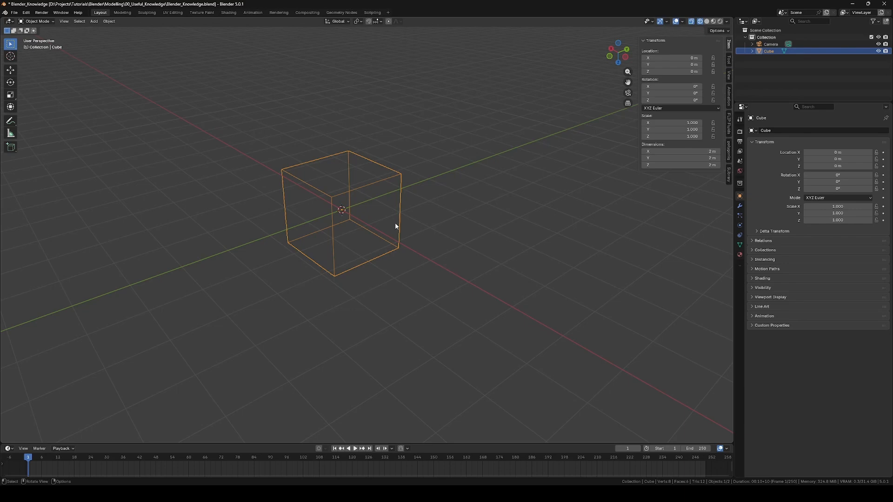
key(Tab)
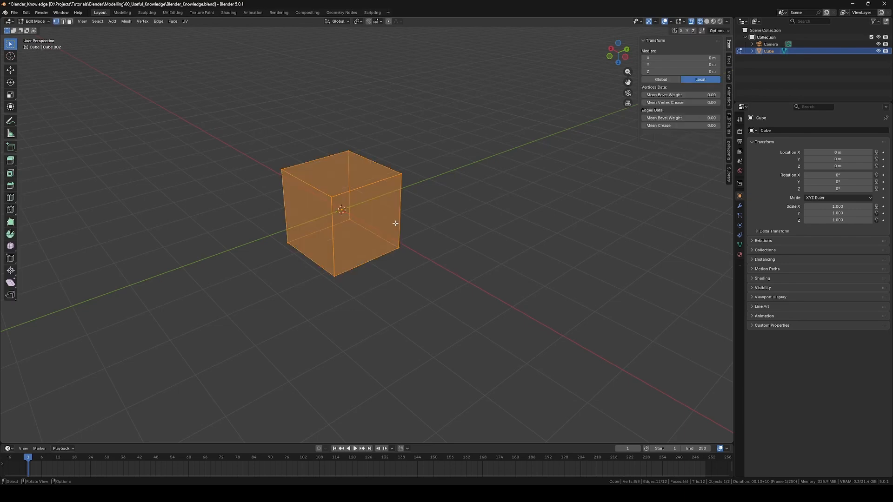
key(Tab)
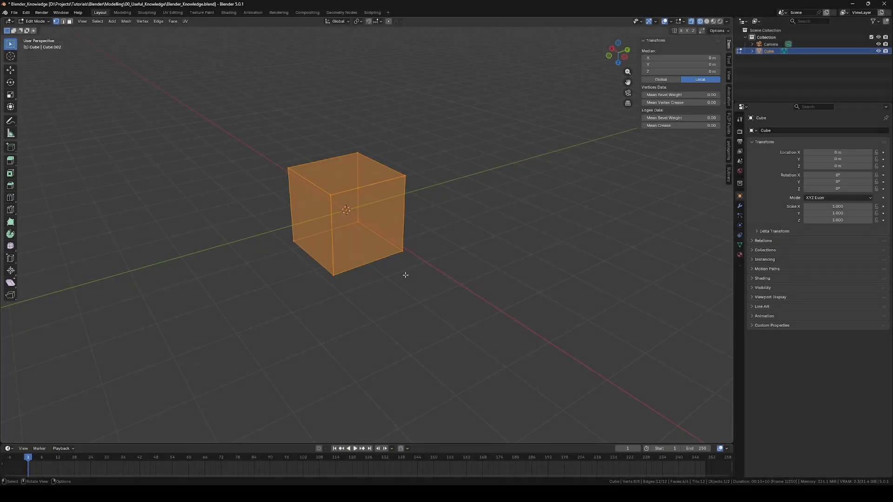
key(alt+a)
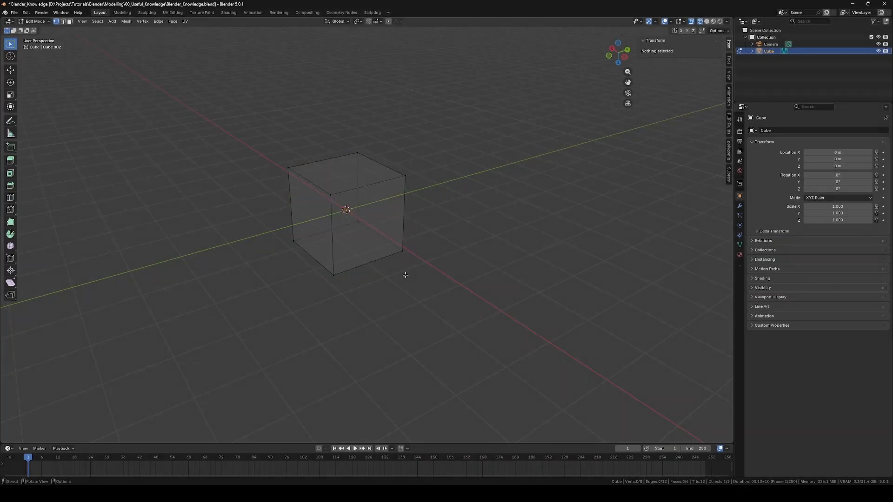
Step: Select a top corner vertex of the cube, then the adjoining top edge and a side face in their selection modes
click(330, 196)
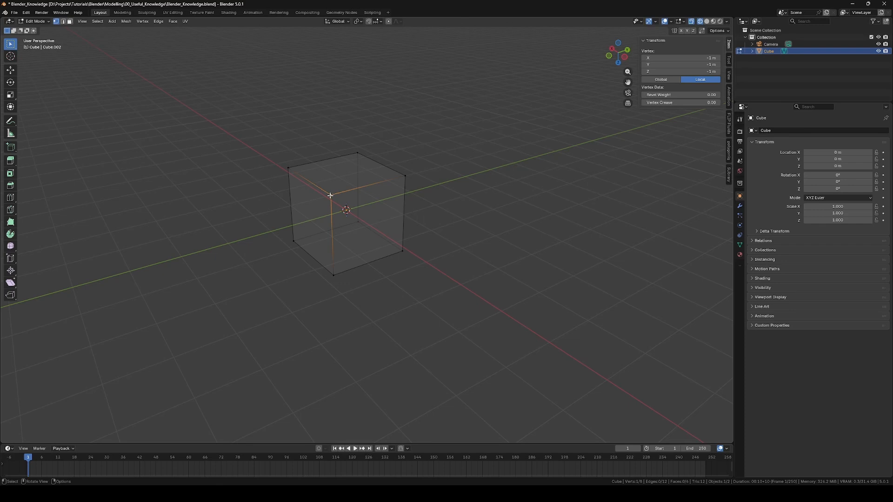
key(2)
click(364, 186)
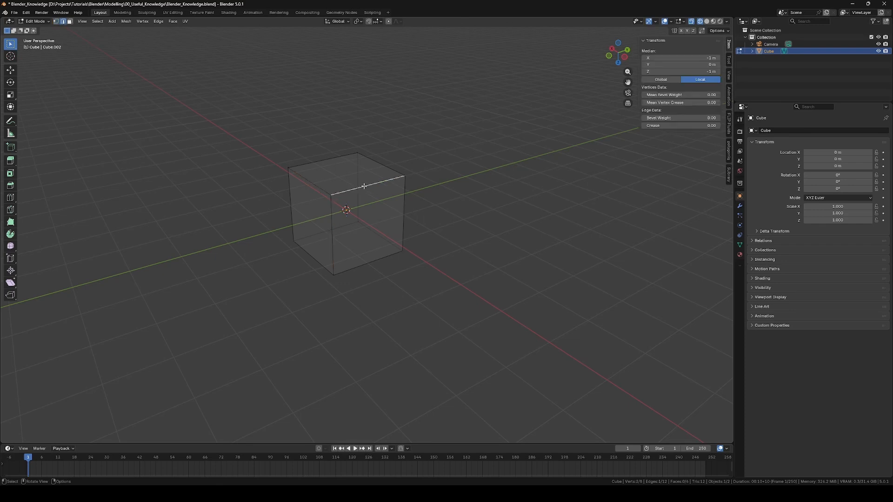
key(3)
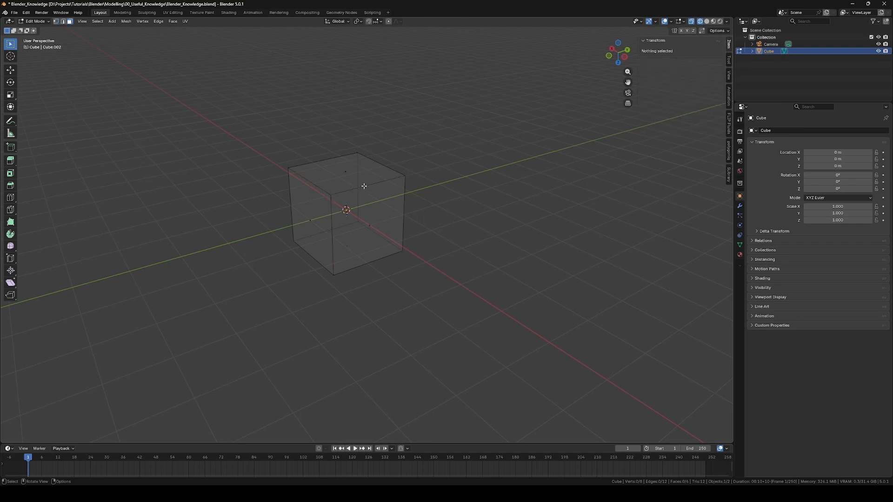
click(369, 224)
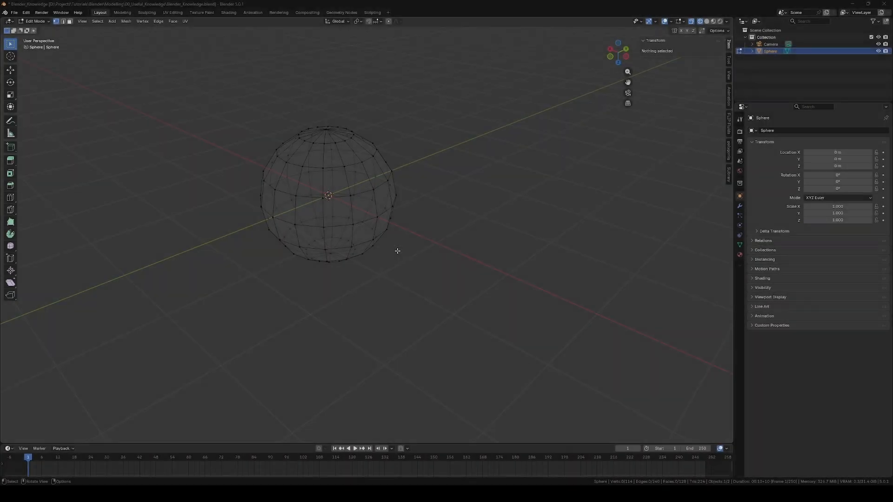
Step: Select two neighbouring sphere vertices, extend the selection along the shortest path, and select the whole horizontal loop
click(350, 201)
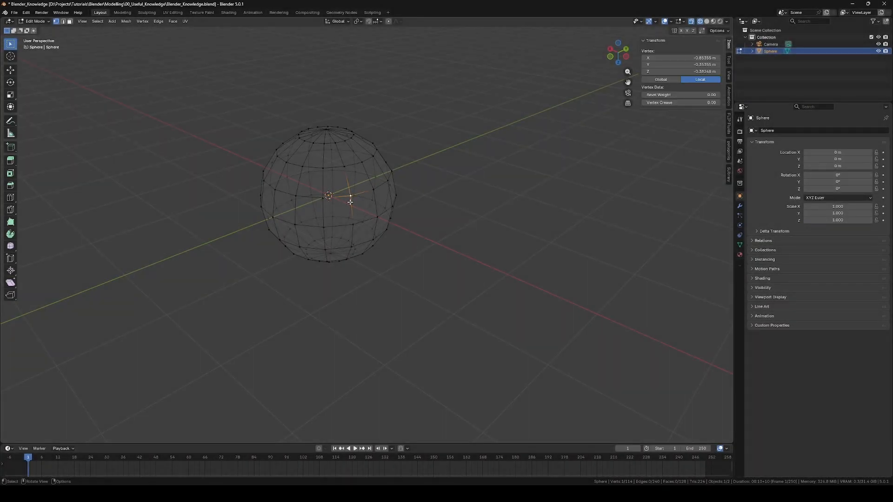
shift+click(322, 198)
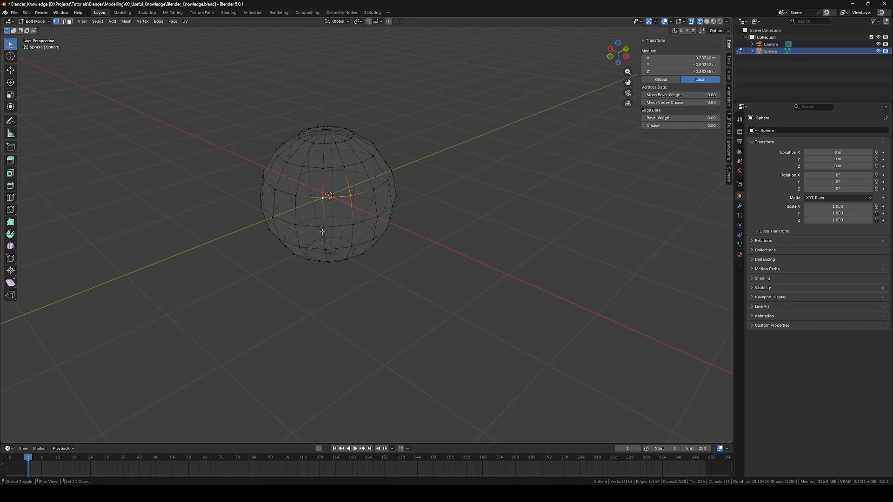
ctrl+click(275, 189)
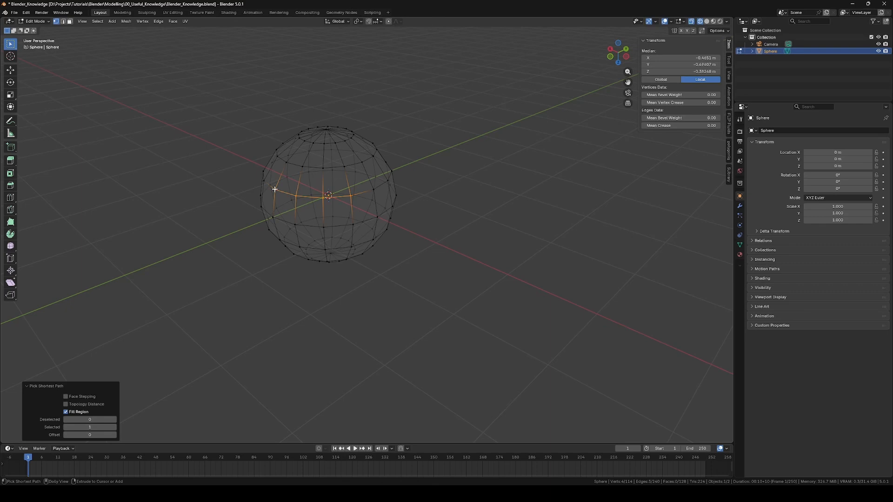
alt+click(366, 191)
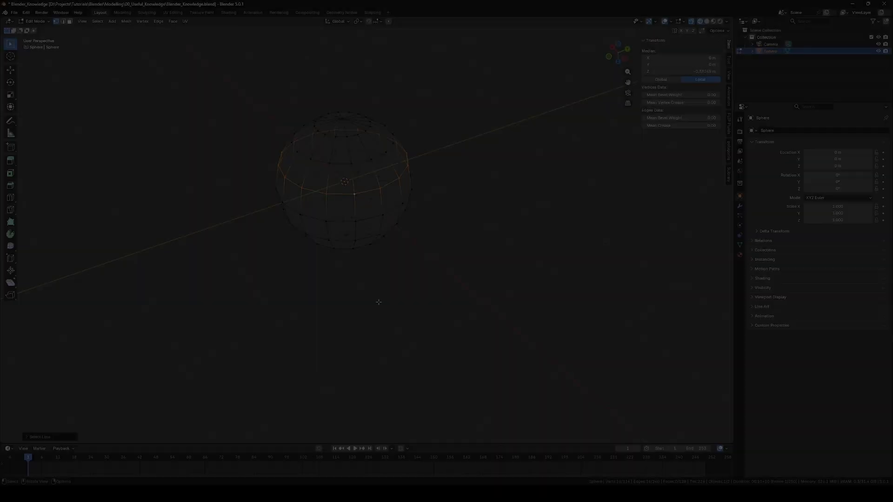
Step: Grow the sphere's loop selection twice, and shrink it twice
key(ctrl+KP_Add)
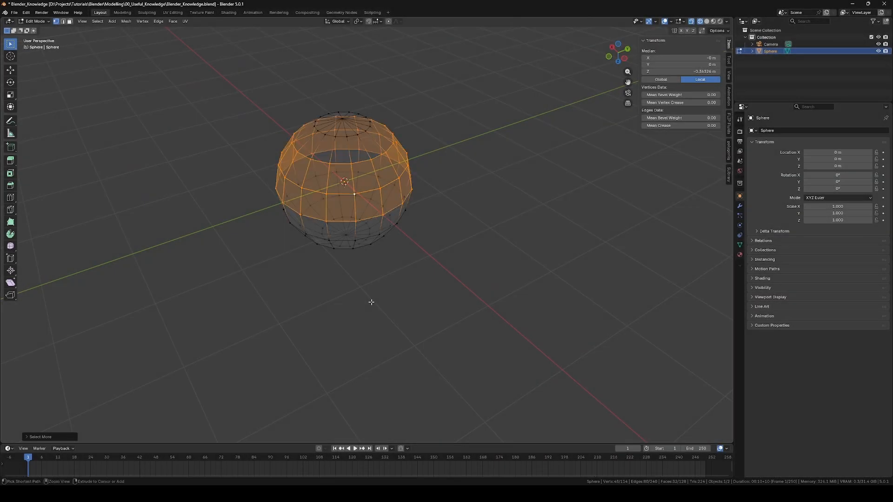
key(ctrl+KP_Add)
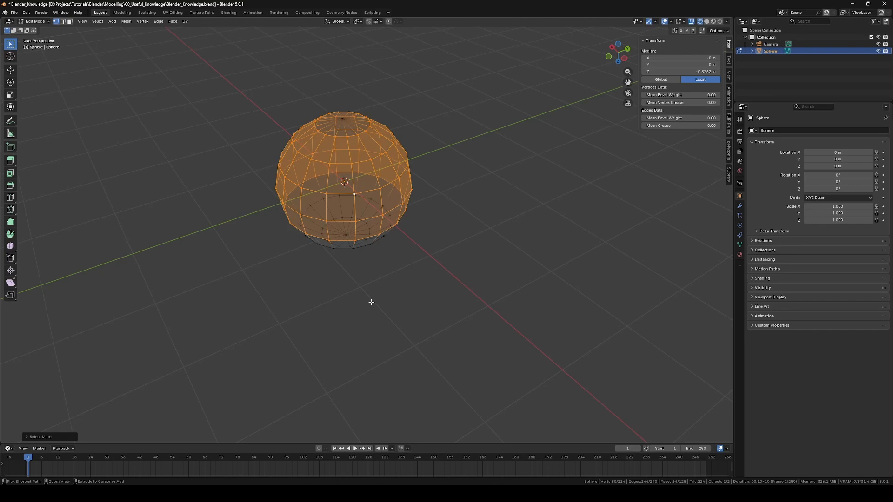
key(ctrl+KP_Subtract)
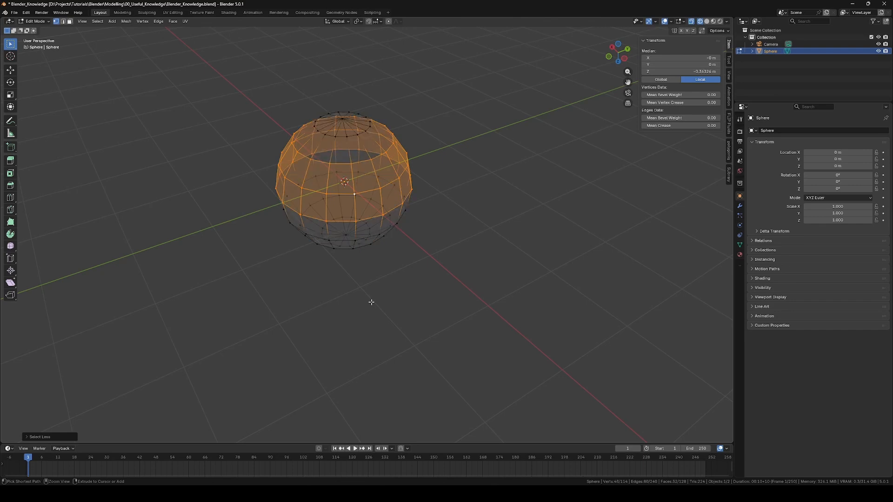
key(ctrl+KP_Subtract)
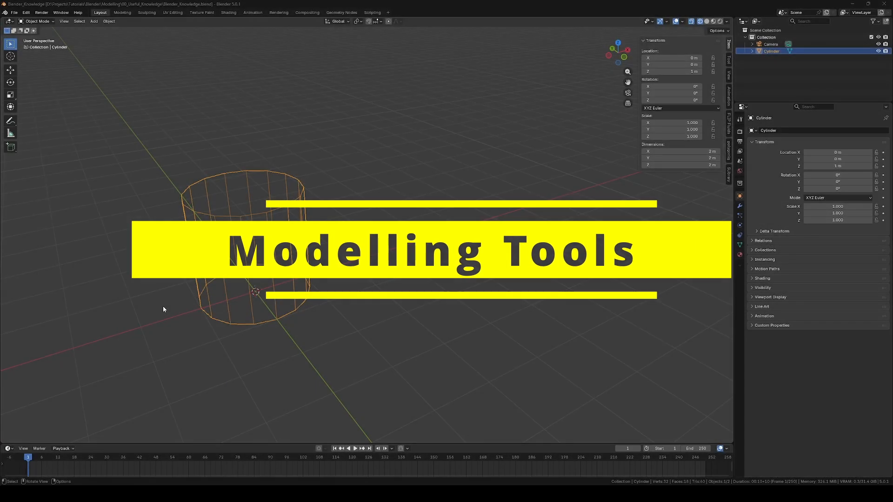
Step: Select the cylinder's top vertices in Edit Mode from the front view and extrude them up 0.2 m
middle_drag(163, 306, 177, 285)
middle_drag(363, 274, 390, 294)
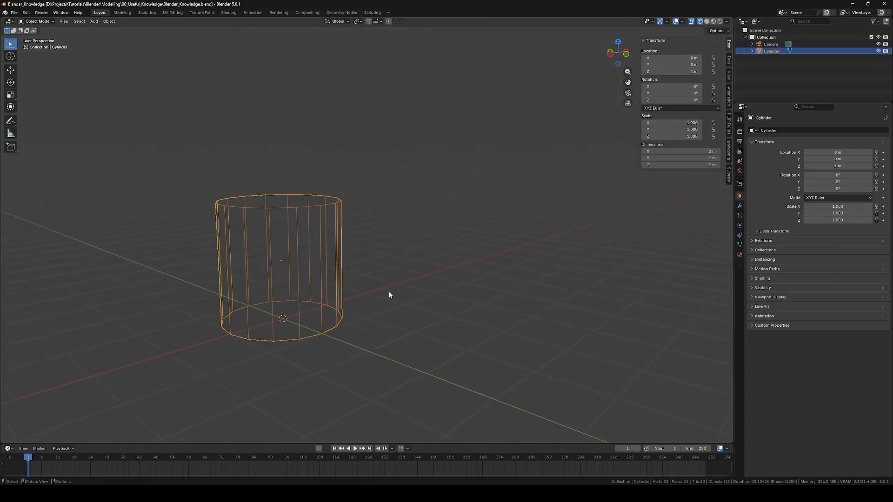
key(KP_1)
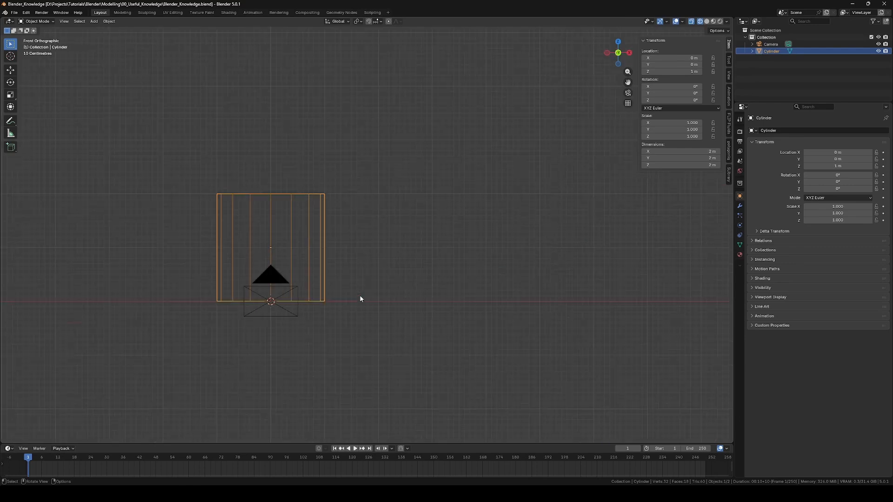
key(Tab)
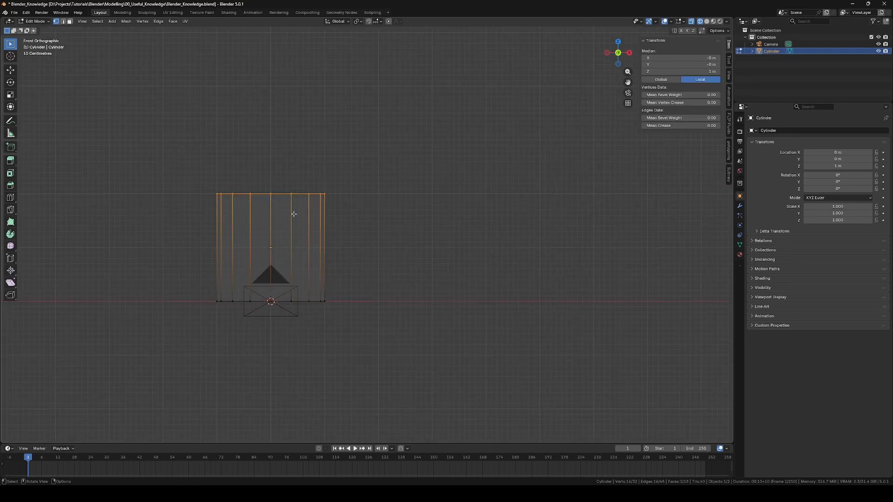
drag(197, 179, 350, 203)
shift+middle_drag(353, 160, 346, 206)
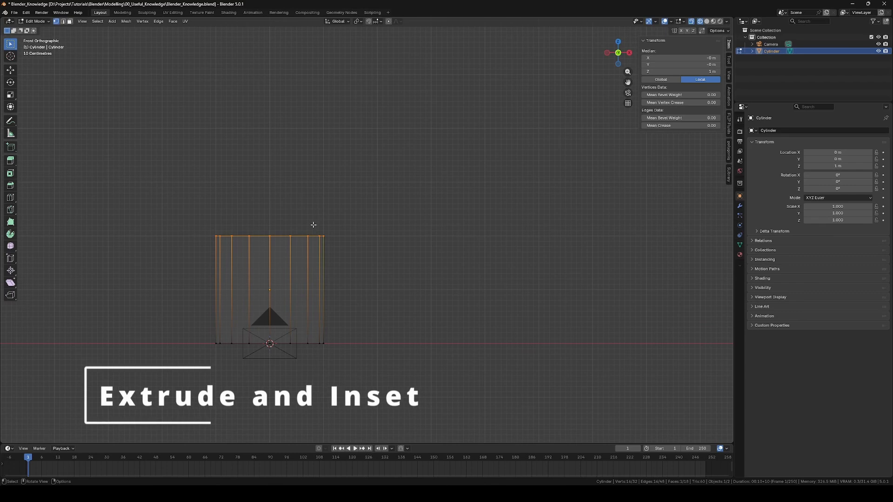
key(e)
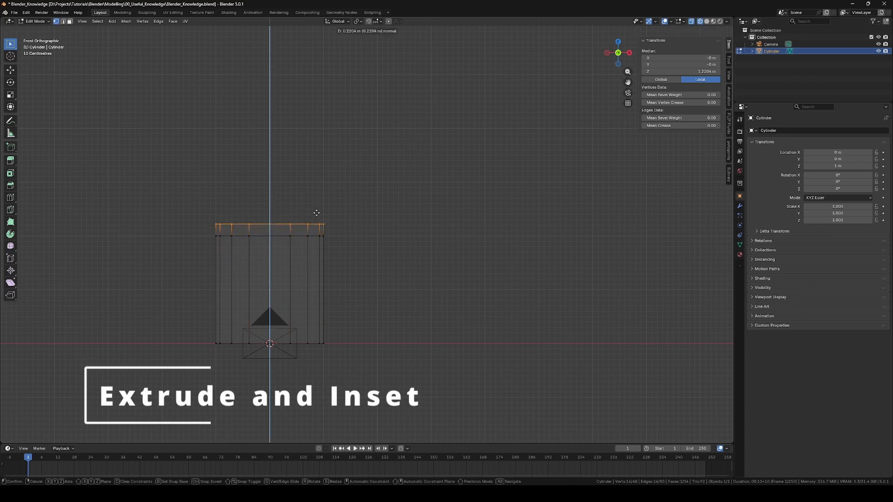
click(316, 213)
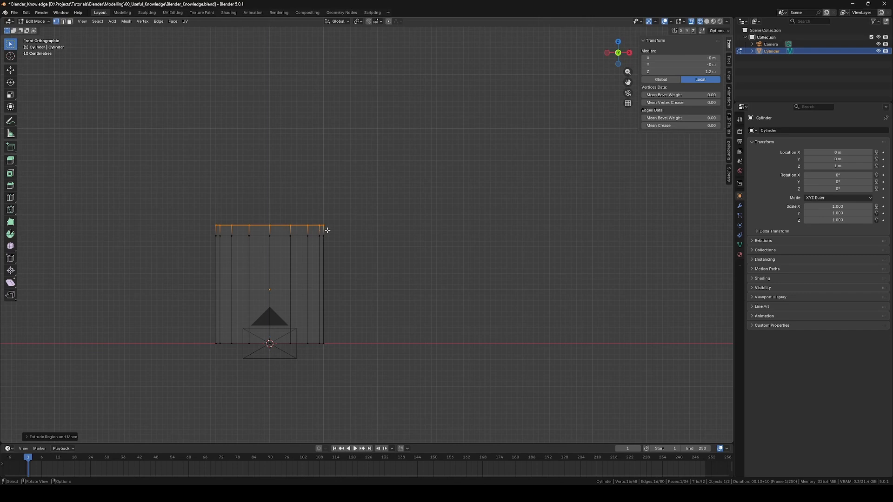
Step: Form a wider rim on the cylinder by extruding the top in place, scaling it by 1.3 and extruding it up 0.3 m
key(e)
right_click(333, 217)
key(s)
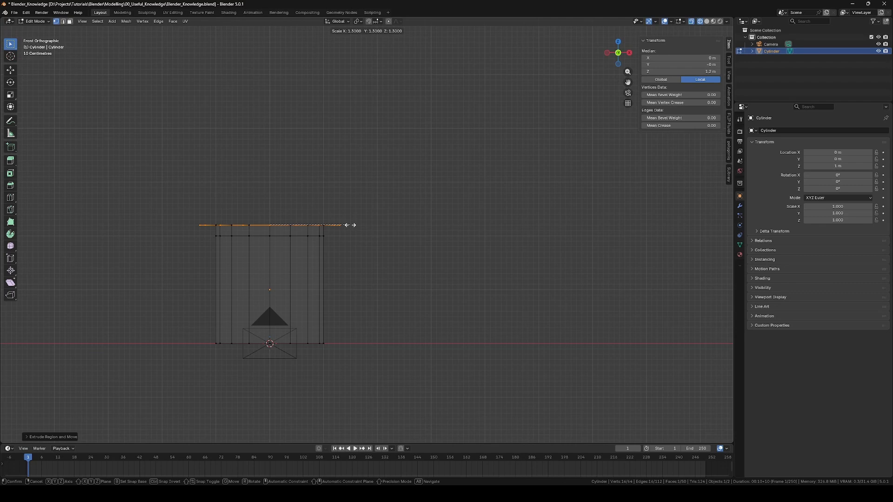
click(350, 225)
key(e)
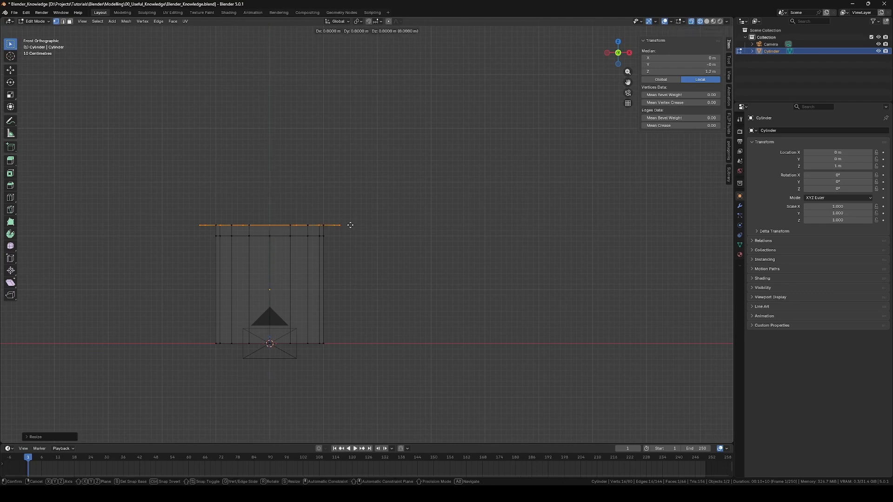
ctrl+click(348, 211)
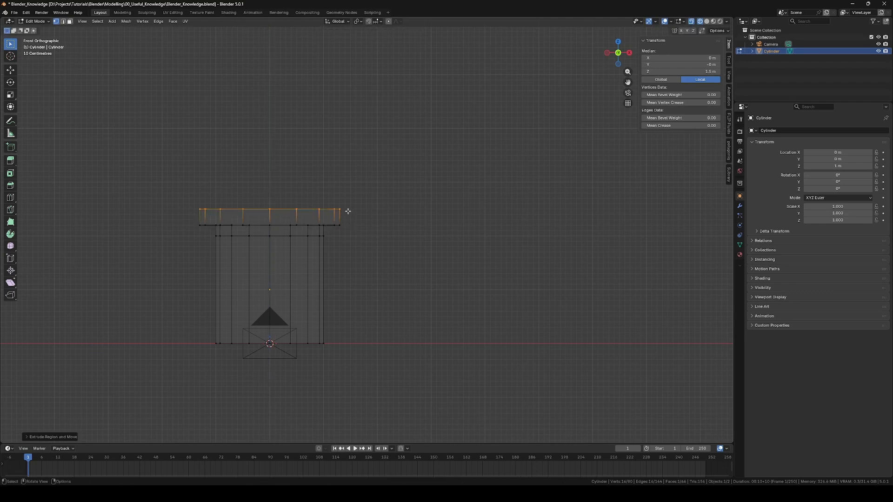
Step: Inset the rim's top face by about 0.45 m in the top view
middle_drag(348, 211, 364, 239)
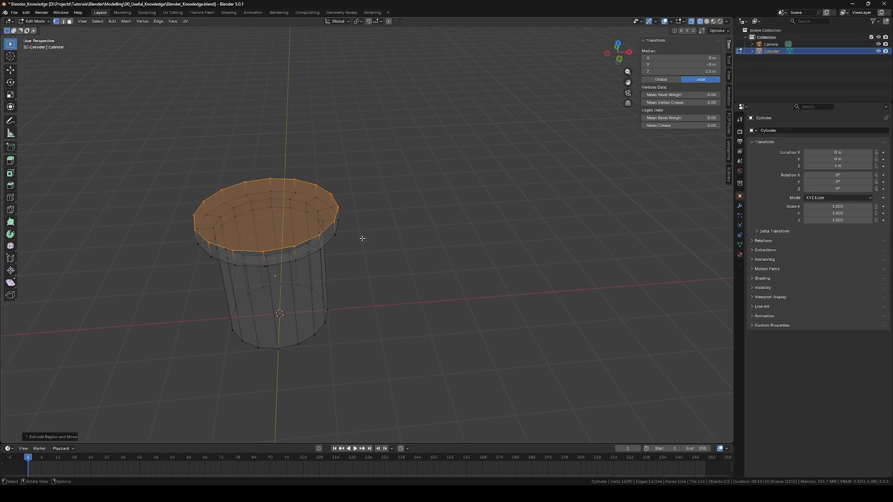
key(KP_7)
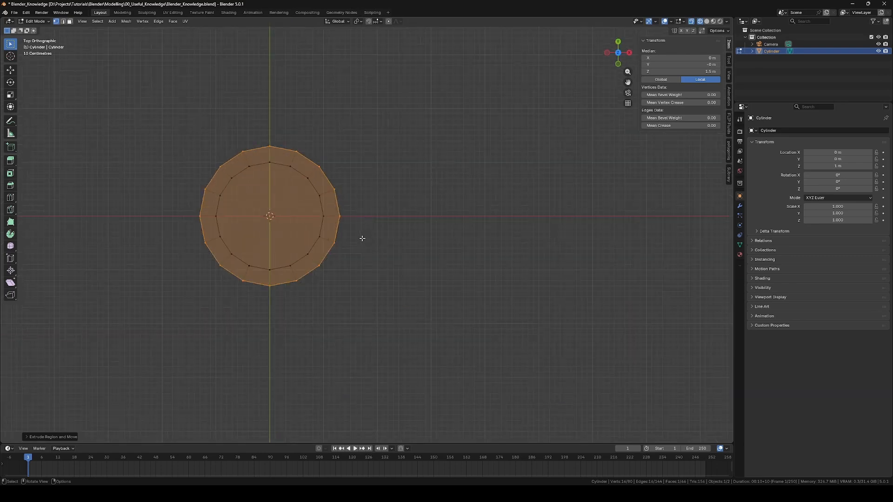
key(i)
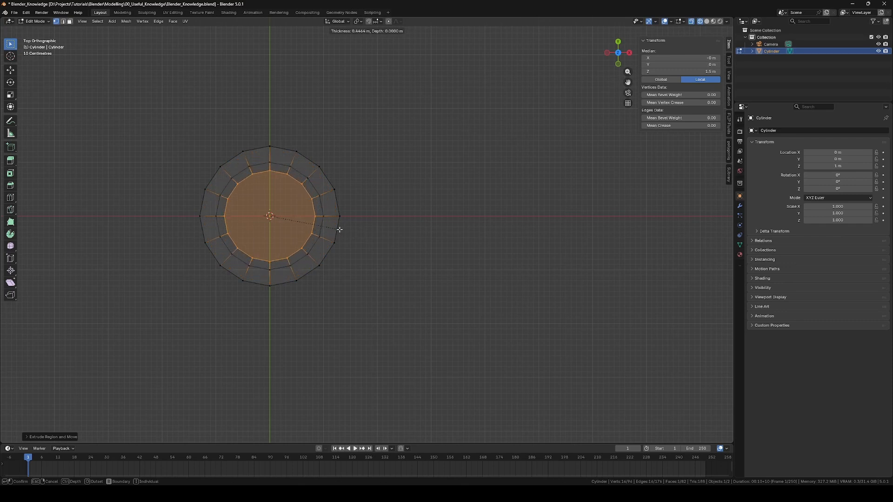
click(339, 230)
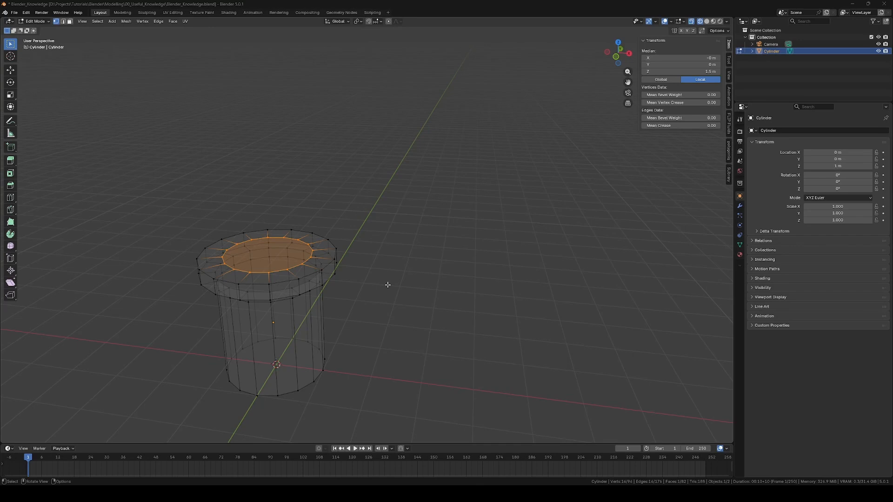
Step: Separate the selected inset face from the cylinder into its own object and leave Edit Mode
shift+middle_drag(387, 285, 454, 263)
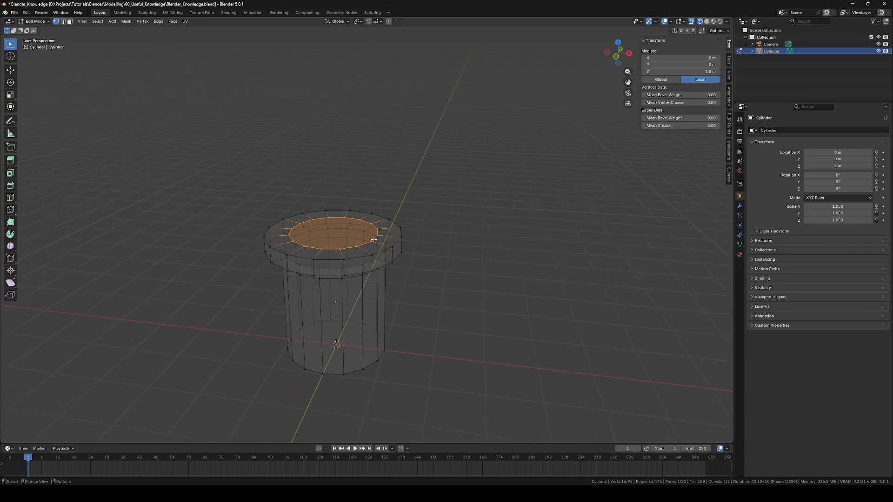
key(p)
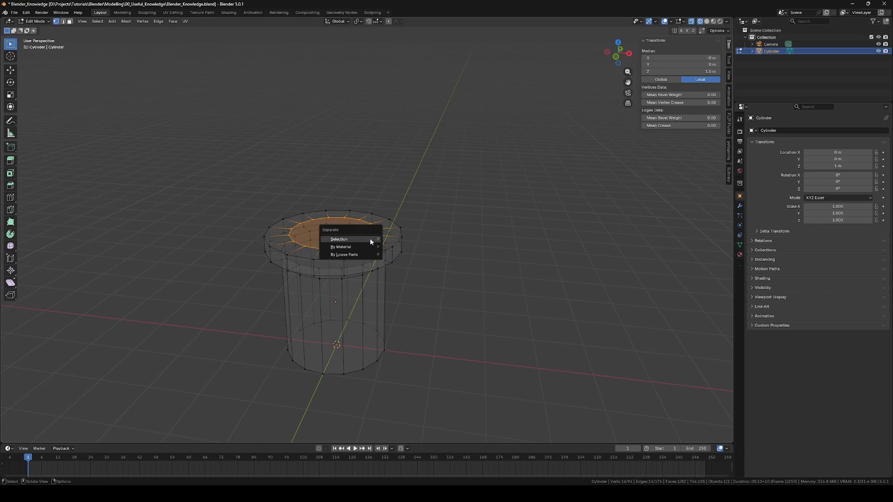
click(371, 240)
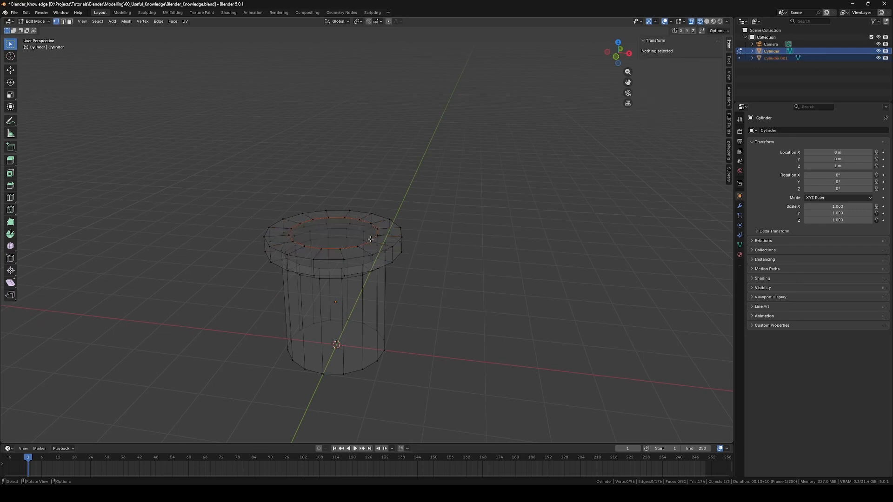
key(Tab)
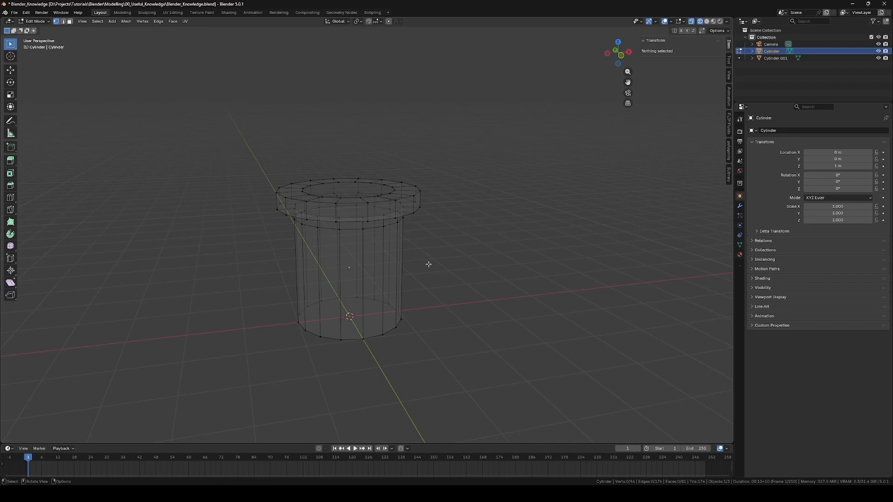
Step: Add two evenly spaced horizontal loop cuts around the cylinder's body without sliding them
key(ctrl+r)
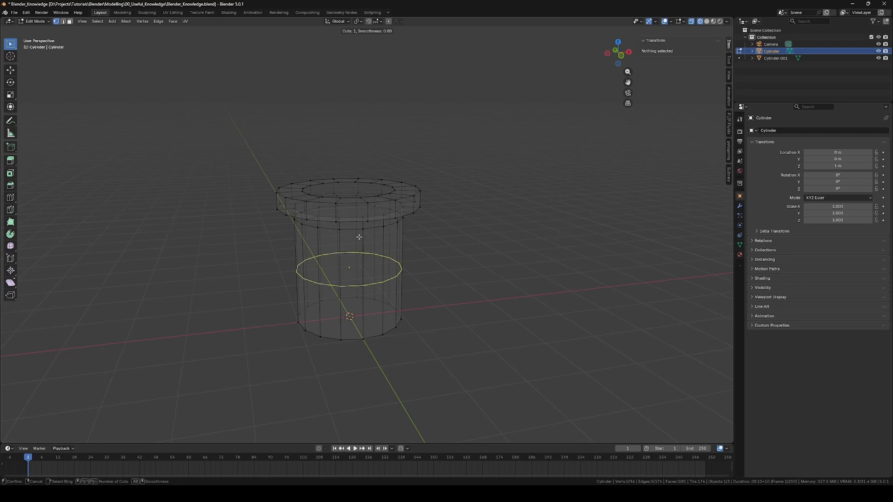
scroll(377, 261, up, 1)
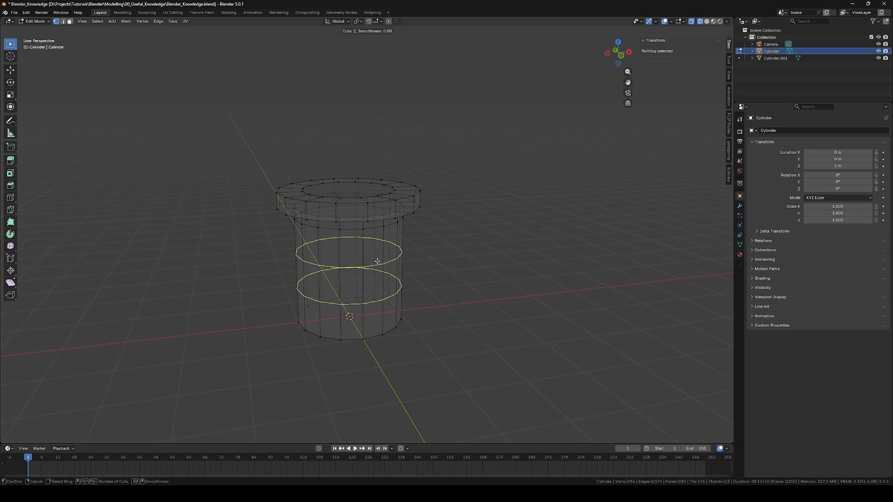
scroll(377, 261, down, 1)
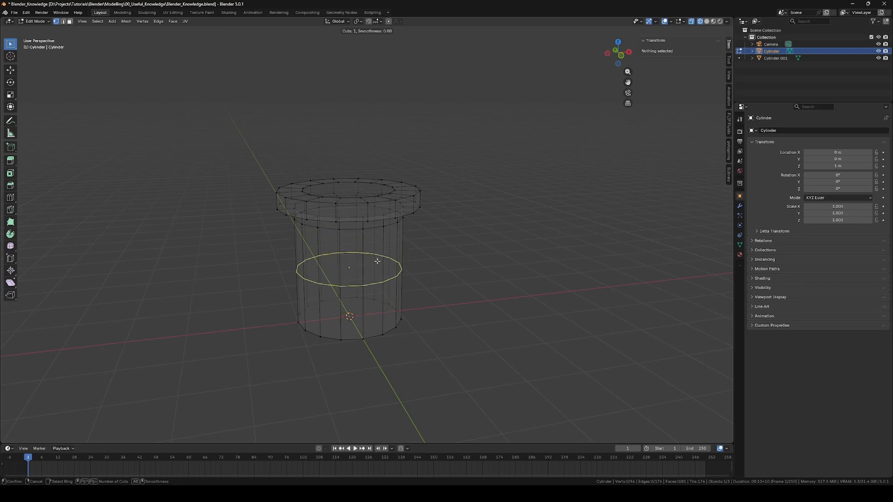
scroll(378, 260, up, 1)
click(377, 261)
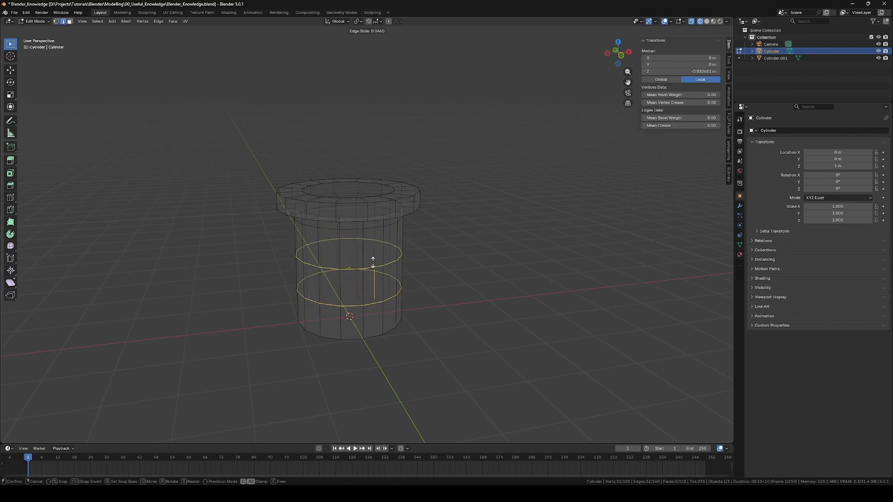
right_click(373, 261)
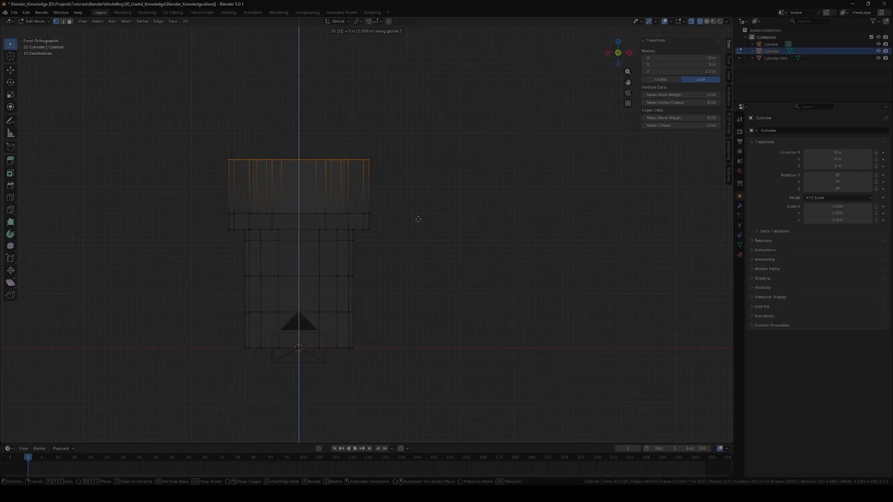
Step: Extrude the rim's top up 1 m along Z and repeat the same extrusion once more
key(Return)
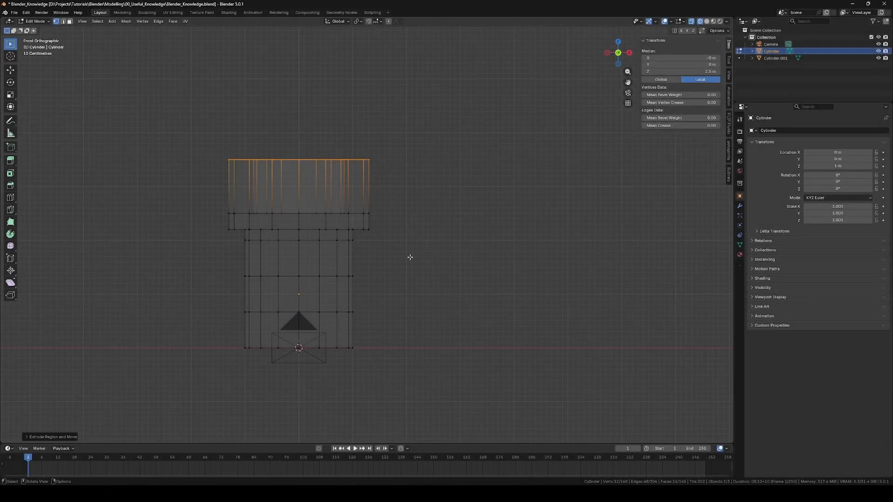
key(shift+r)
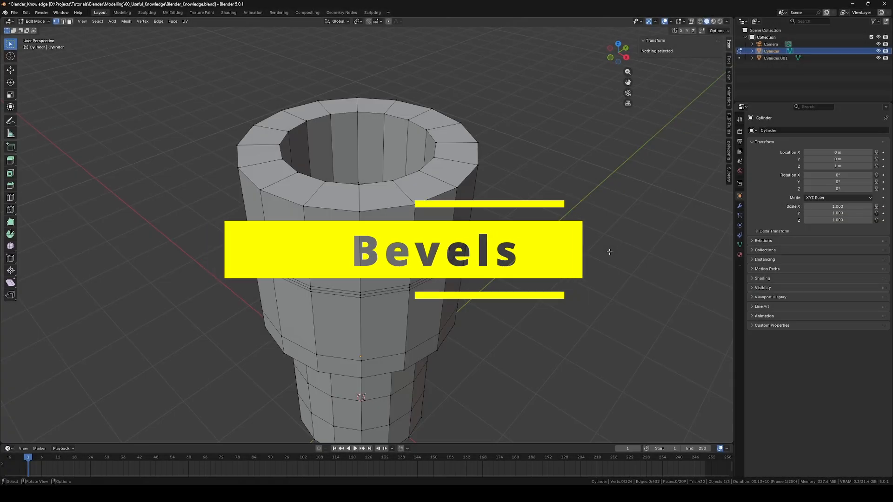
Step: Bevel the outer top edge loop of the cylinder with 3 segments and a width of about 0.096 m, and start adjusting its profile shape
alt+click(384, 208)
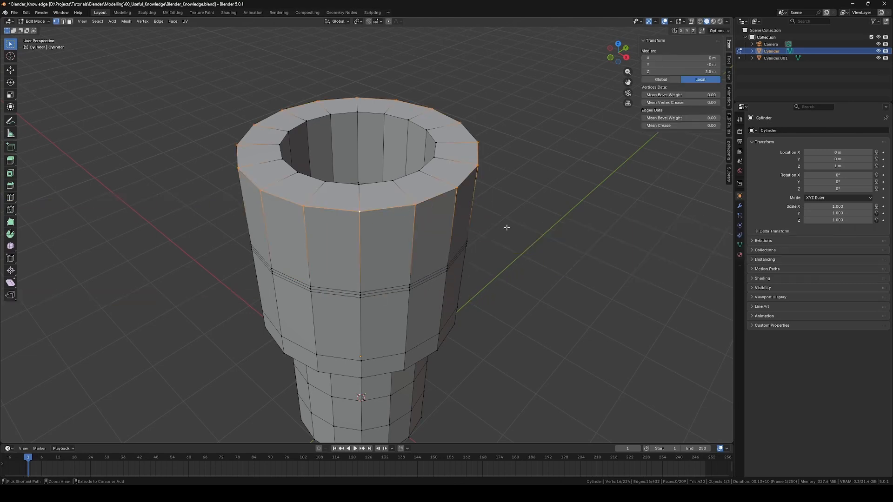
key(ctrl+b)
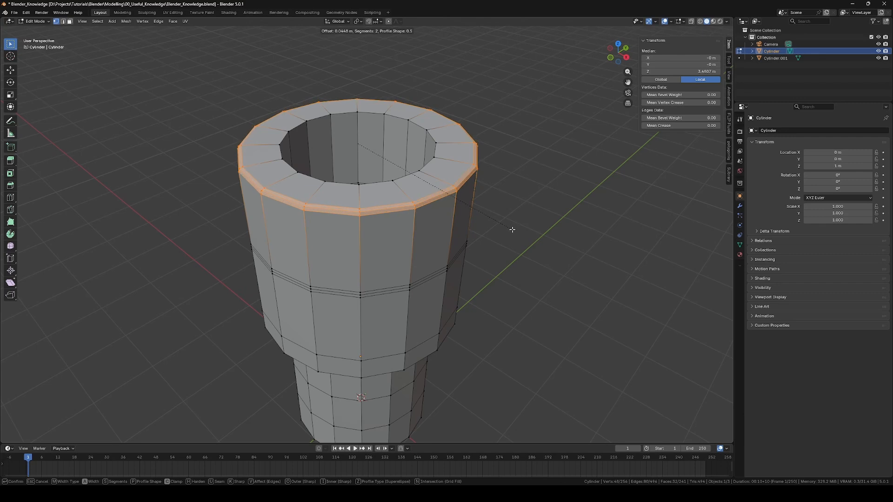
scroll(513, 231, down, 1)
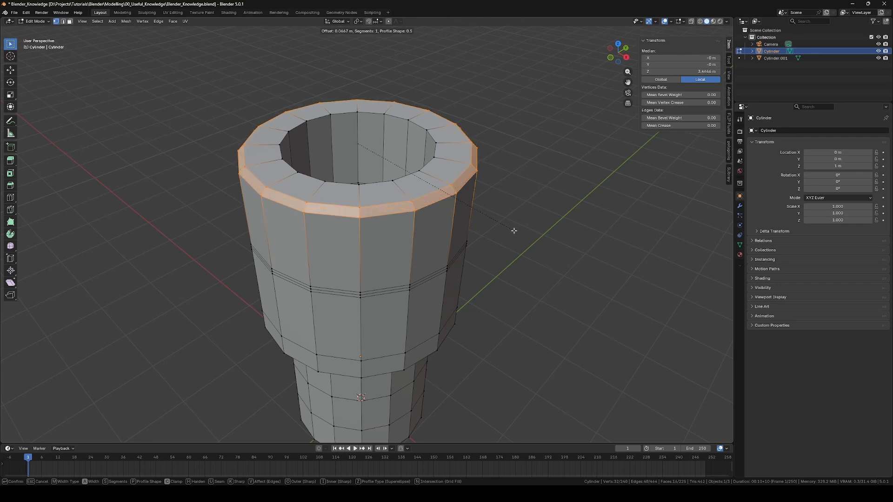
scroll(514, 230, up, 4)
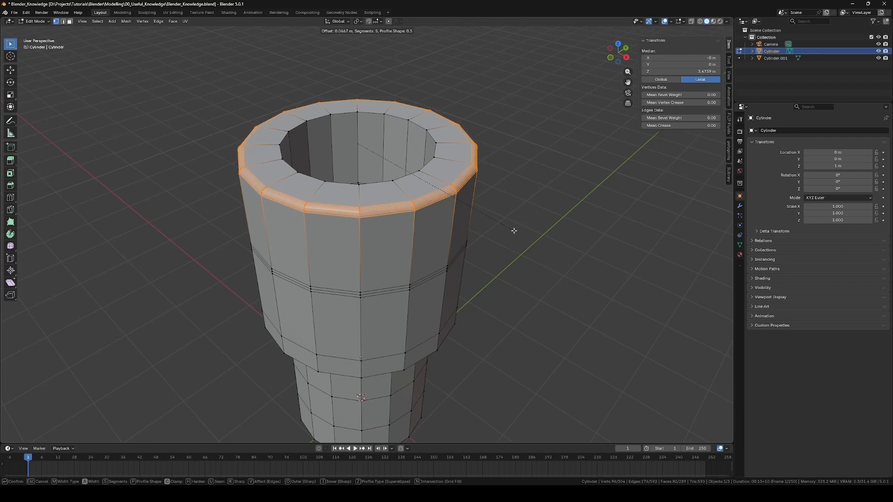
scroll(514, 231, down, 3)
scroll(514, 230, up, 1)
click(514, 230)
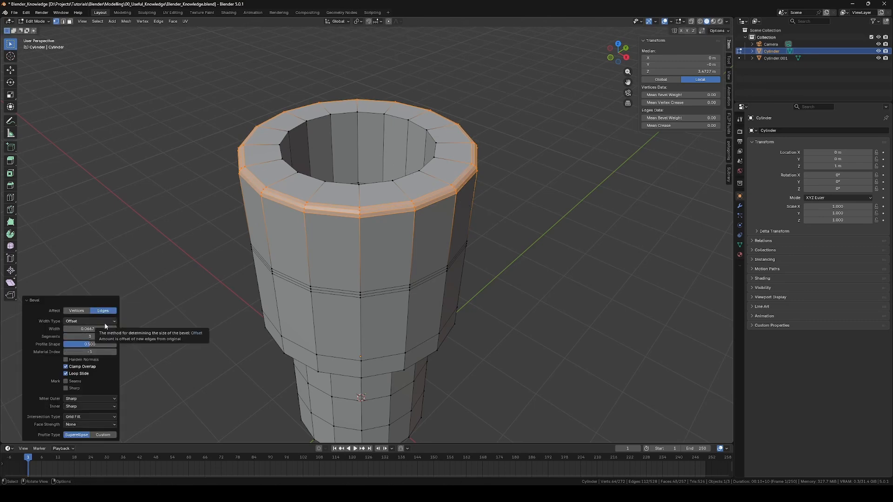
mouse_move(111, 329)
mouse_down()
mouse_move(142, 329)
mouse_move(124, 329)
mouse_up()
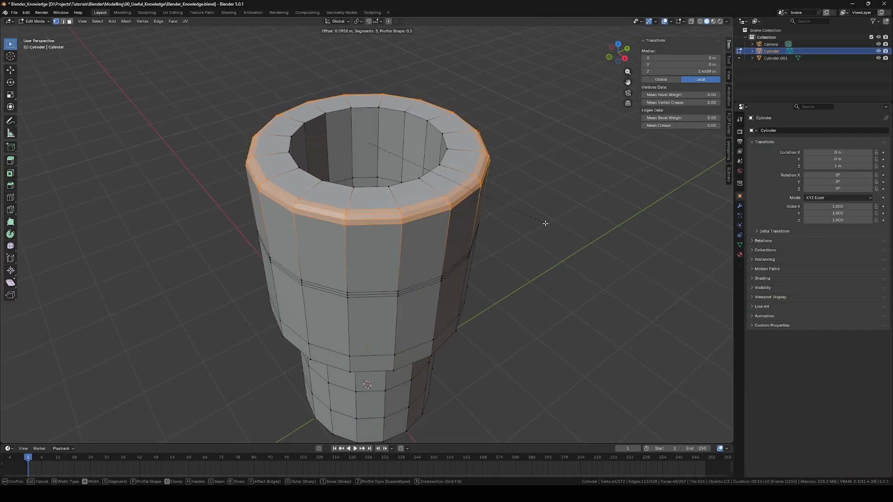
key(p)
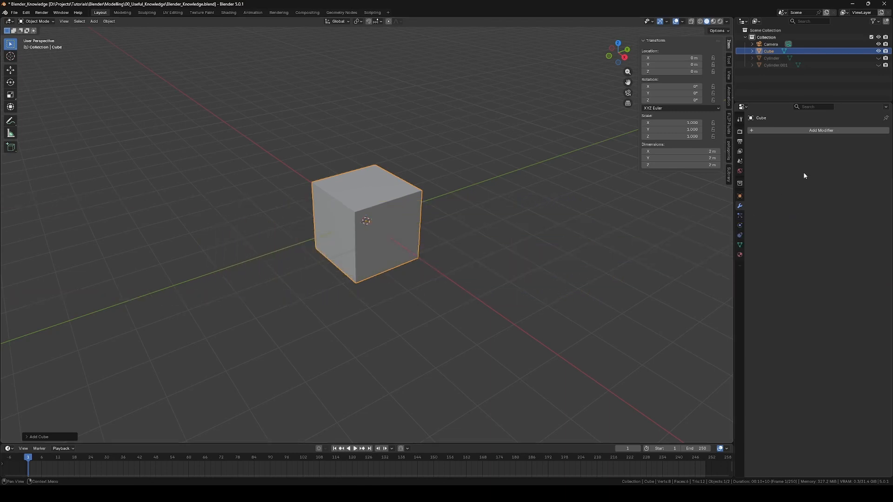
click(821, 132)
mouse_move(813, 140)
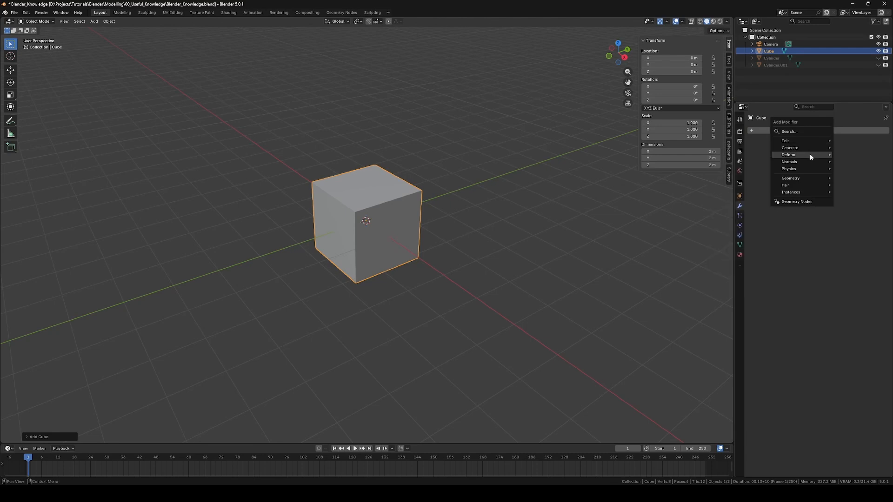
mouse_move(808, 162)
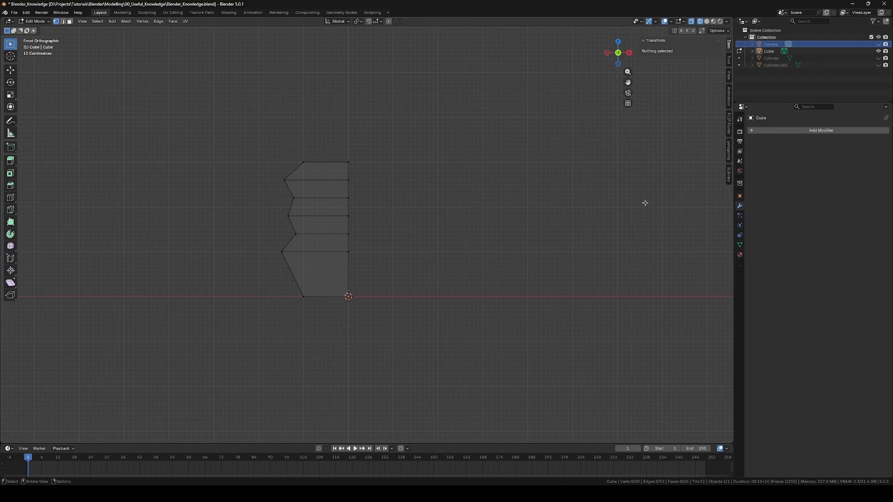
Step: Add a Mirror modifier on the X axis to the half-profile mesh and enable mirroring on the Y axis too
click(792, 130)
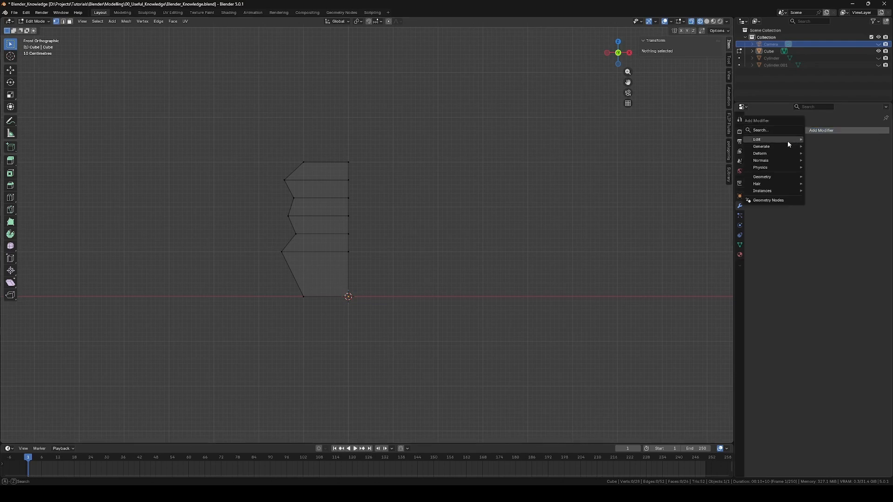
mouse_move(787, 145)
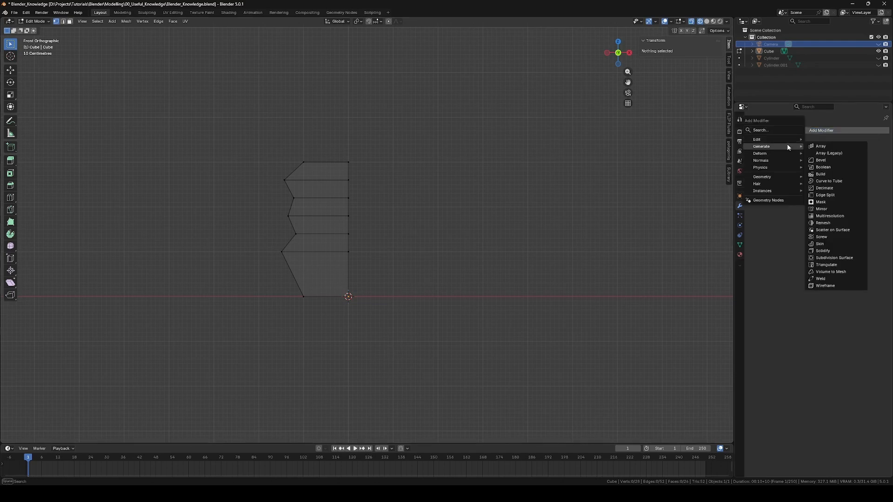
click(829, 209)
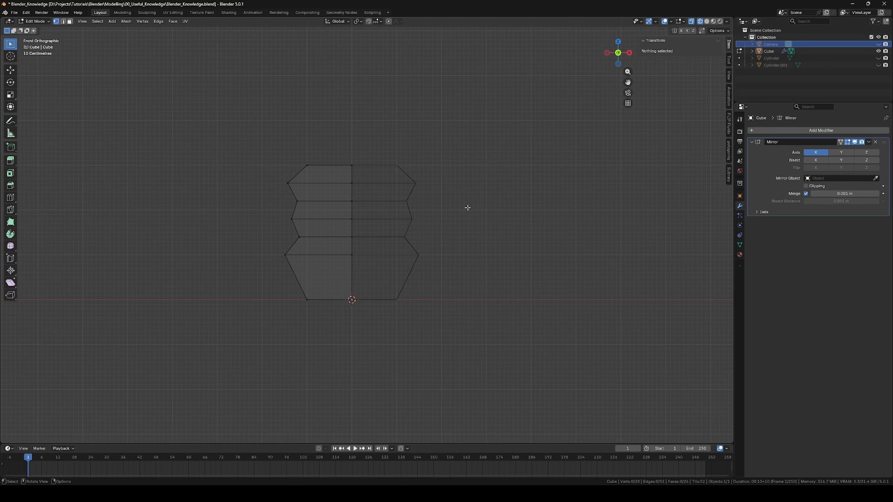
middle_drag(446, 193, 489, 229)
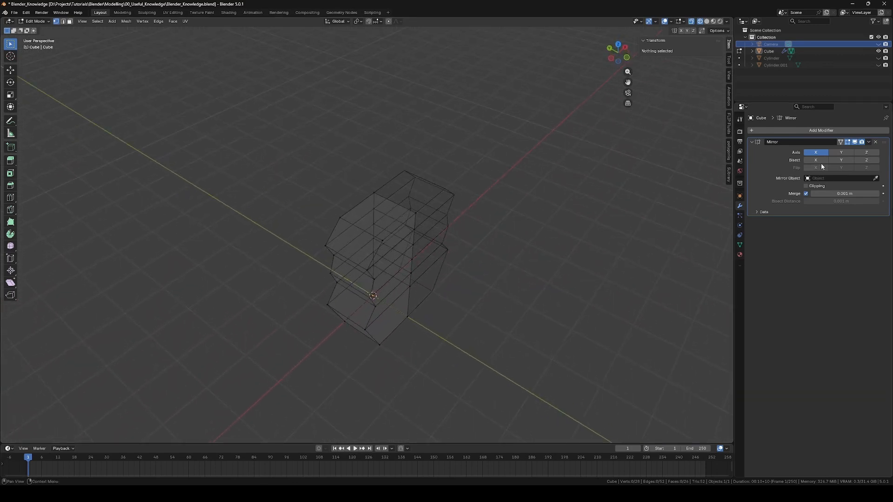
click(841, 153)
middle_drag(577, 210, 504, 194)
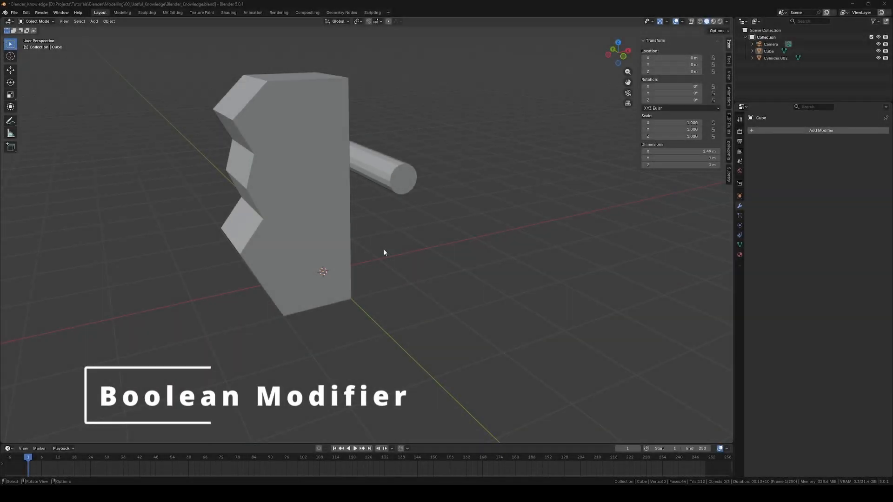
Step: Add a Boolean modifier set to Difference to the notched block and pick the cylinder as its object
shift+middle_drag(387, 249, 391, 251)
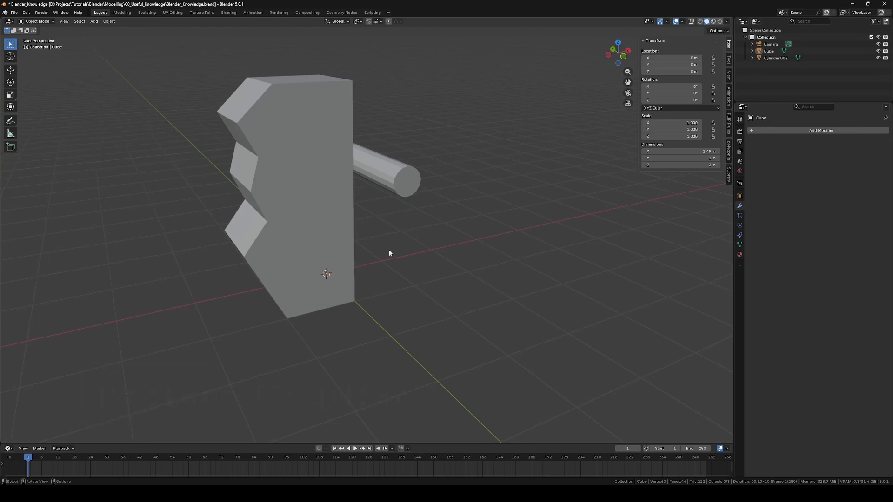
click(325, 143)
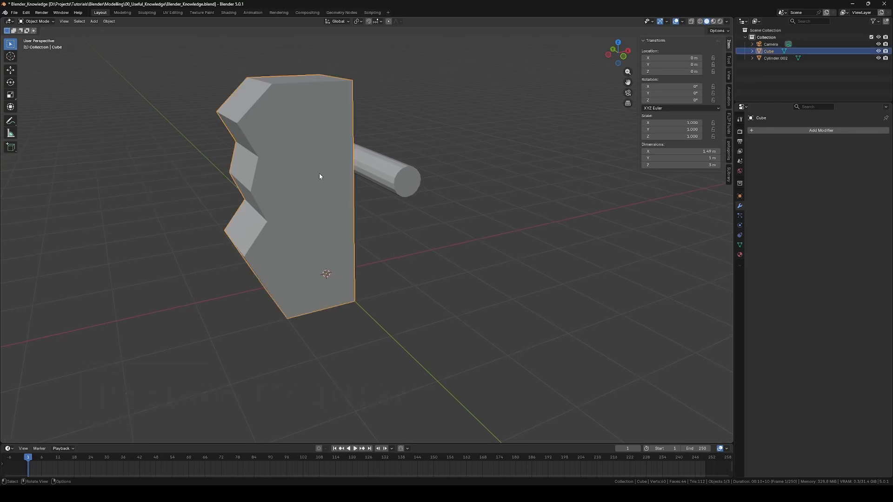
click(407, 183)
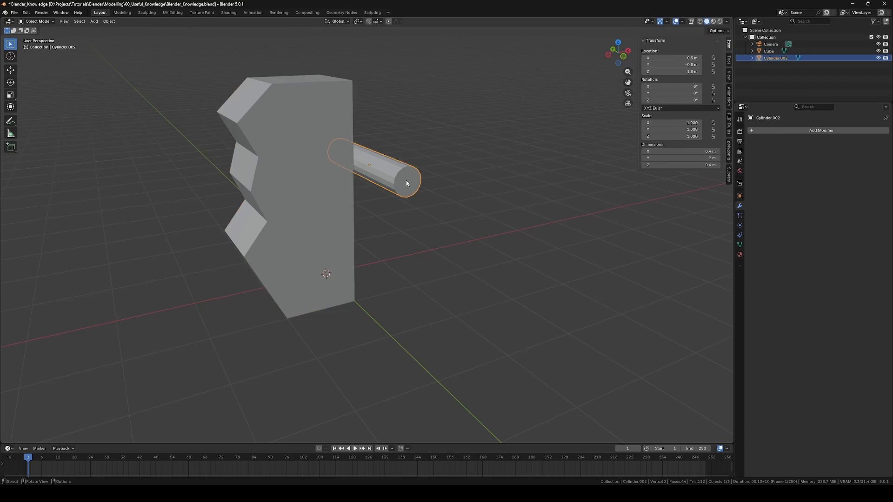
click(307, 214)
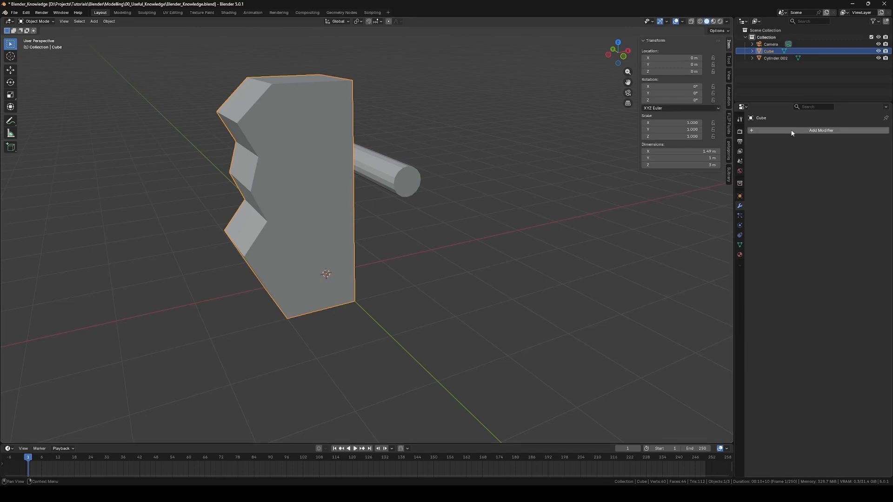
click(774, 130)
mouse_move(776, 133)
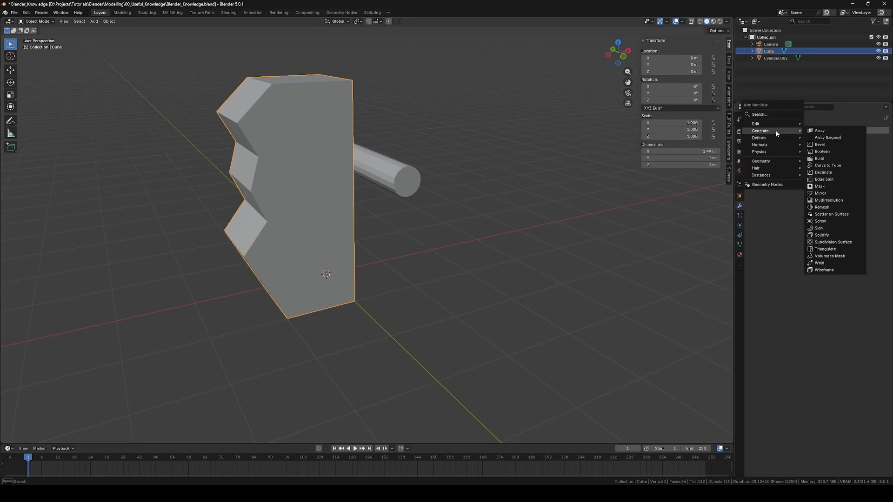
click(835, 150)
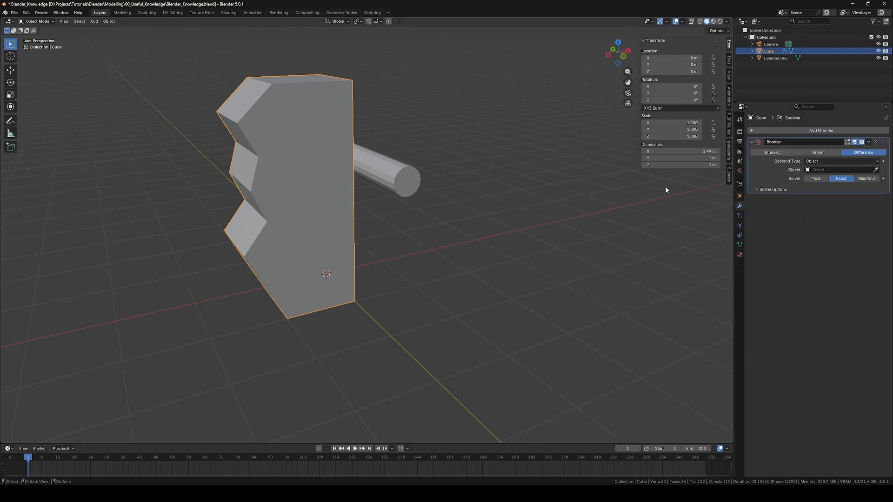
click(875, 170)
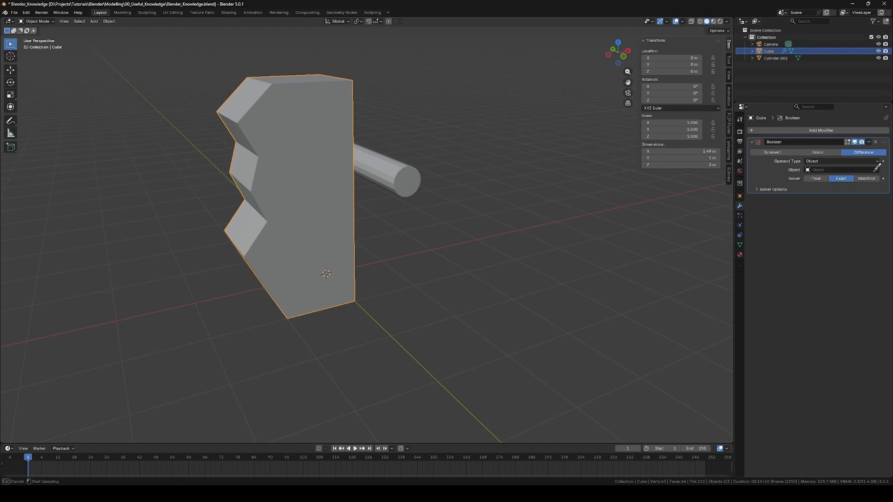
click(401, 169)
Step: Move the cylinder -1 m along X in the top view so it passes through the block, and hide it to expose the cut
click(401, 183)
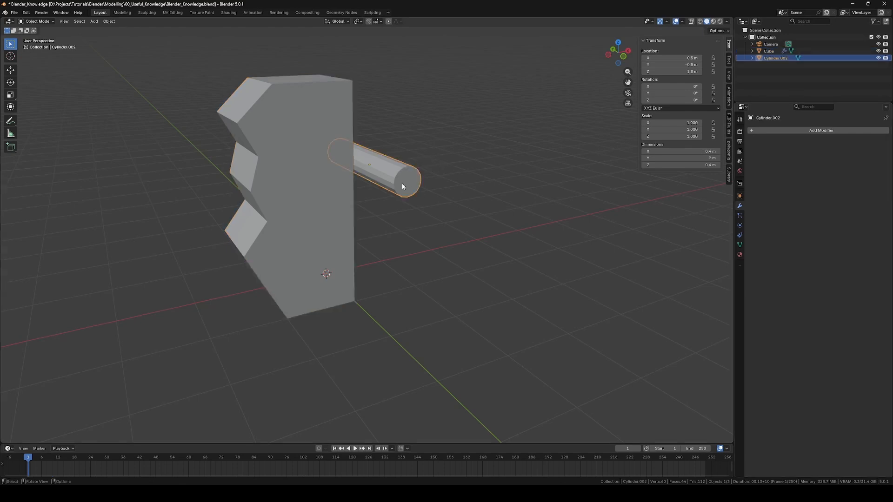
key(KP_7)
key(g)
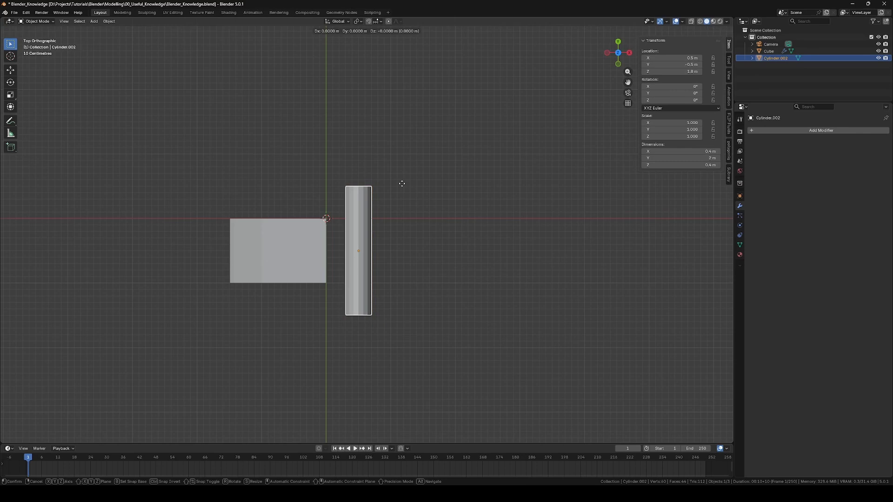
key(x)
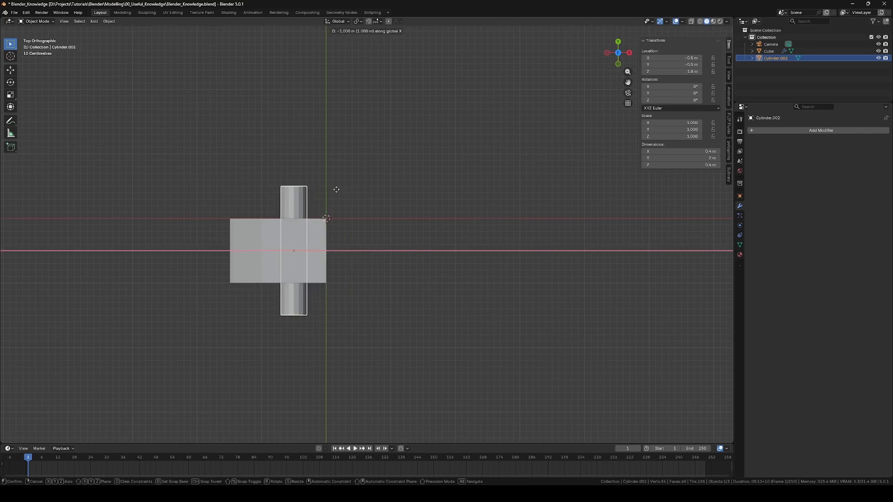
click(334, 189)
middle_drag(335, 189, 422, 176)
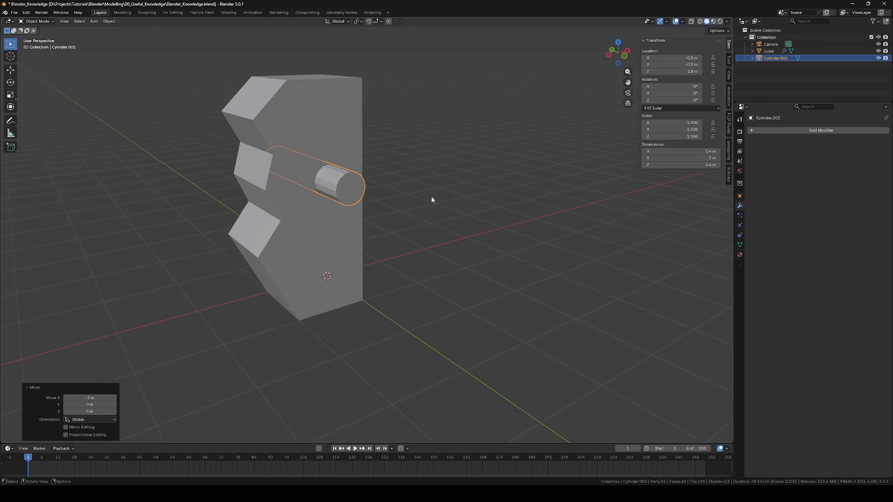
key(h)
mouse_move(464, 207)
middle_down()
mouse_move(429, 193)
mouse_move(459, 201)
mouse_move(457, 210)
middle_up()
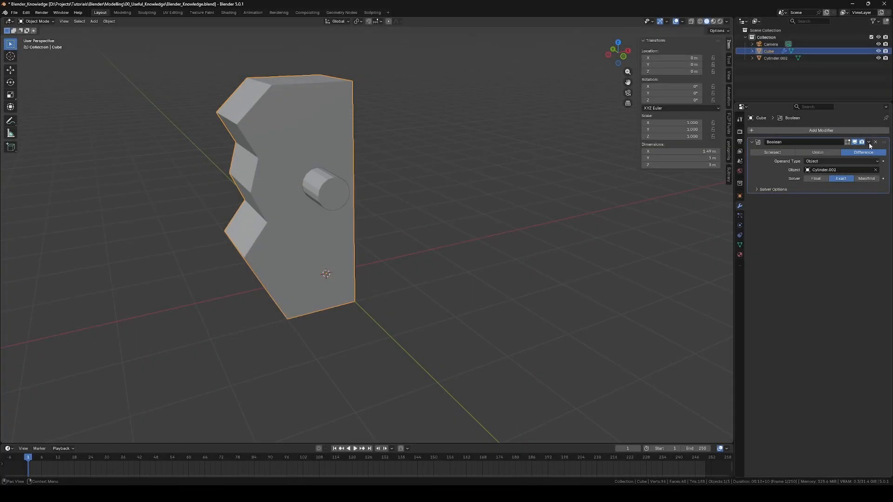
Step: Apply the Boolean modifier on the notched block
click(868, 142)
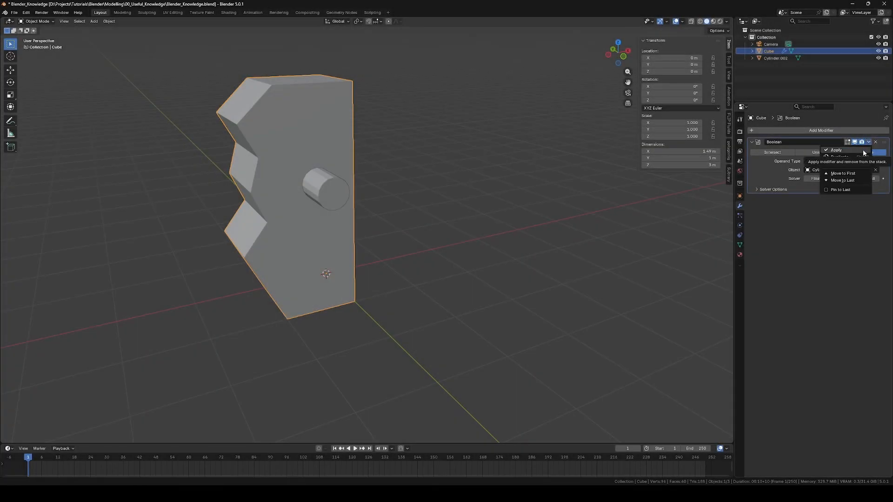
click(863, 149)
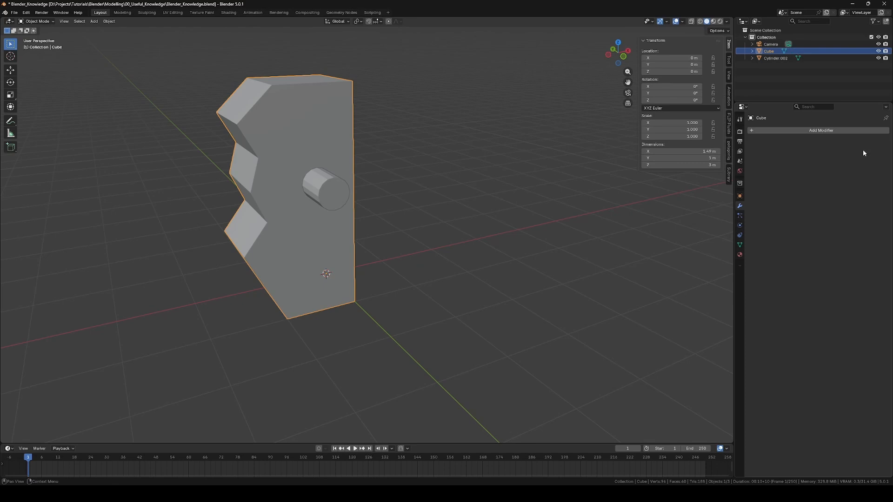
Step: Delete the cylinder that cut the hole in the notched block
click(333, 199)
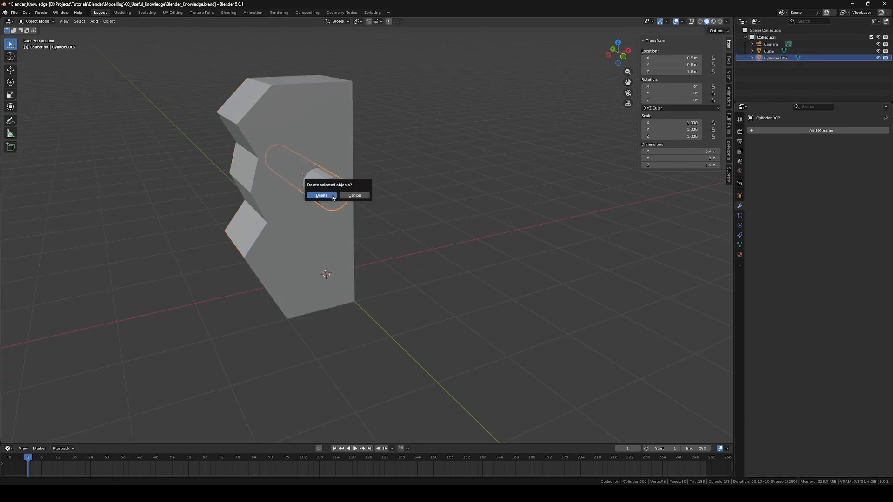
click(333, 195)
mouse_move(445, 222)
middle_down()
mouse_move(409, 198)
mouse_move(445, 206)
middle_up()
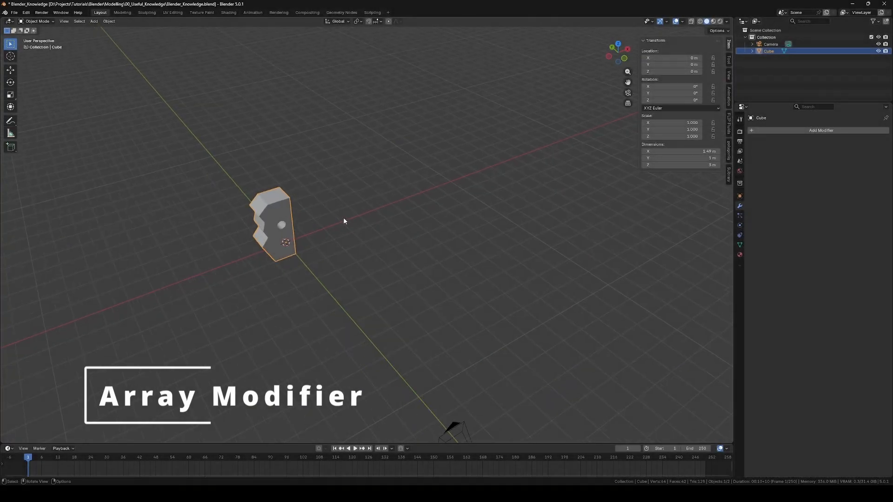
Step: Add an Array modifier to the notched block and set its count to 5
click(798, 130)
click(848, 131)
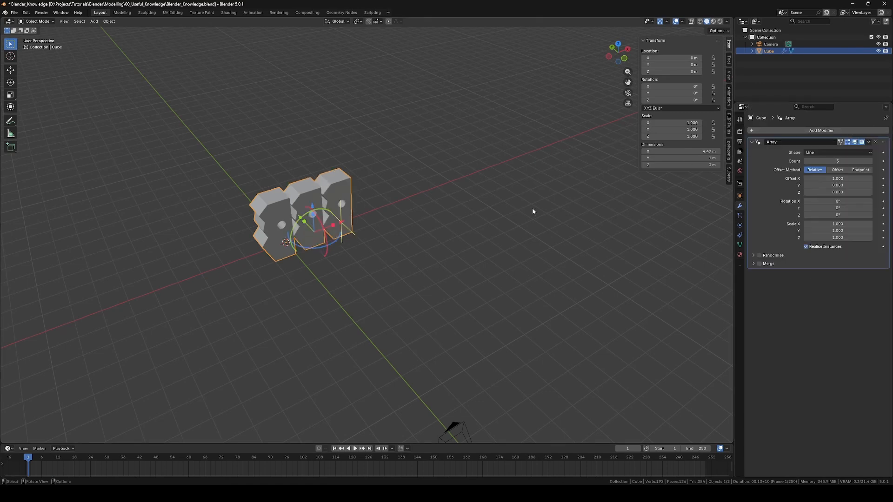
middle_drag(478, 245, 480, 267)
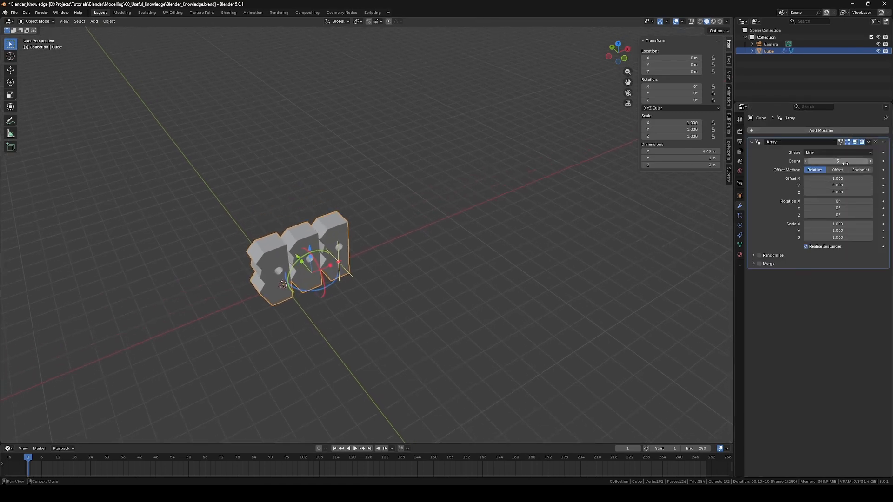
click(870, 162)
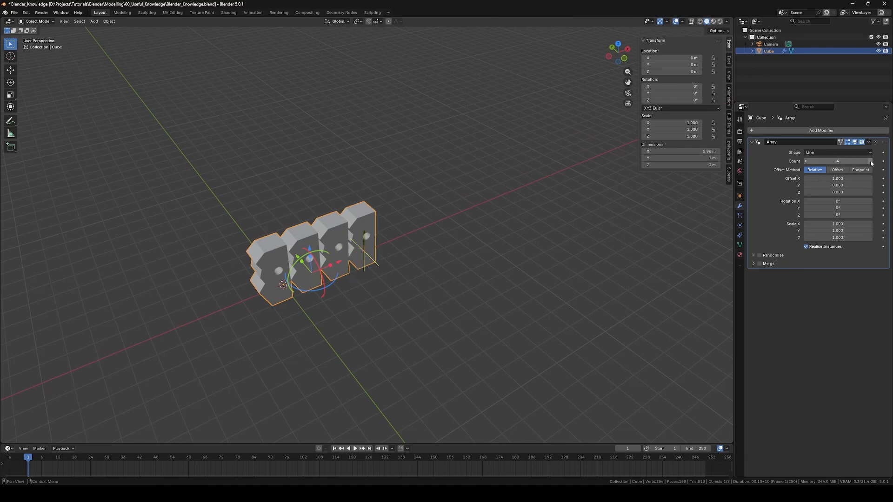
click(870, 161)
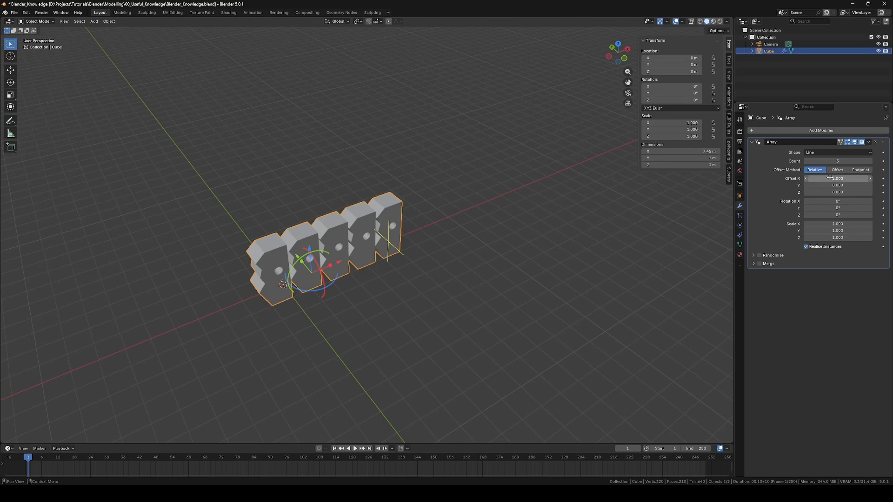
Step: Set the array's relative offset to X 1.730, Y 0.430, Z 0.500 and give the copies slight rotation on all axes and Y scale 1.270
mouse_move(830, 178)
mouse_down()
mouse_move(876, 179)
mouse_move(832, 182)
mouse_move(853, 185)
mouse_move(837, 192)
mouse_move(860, 192)
mouse_move(830, 192)
mouse_up()
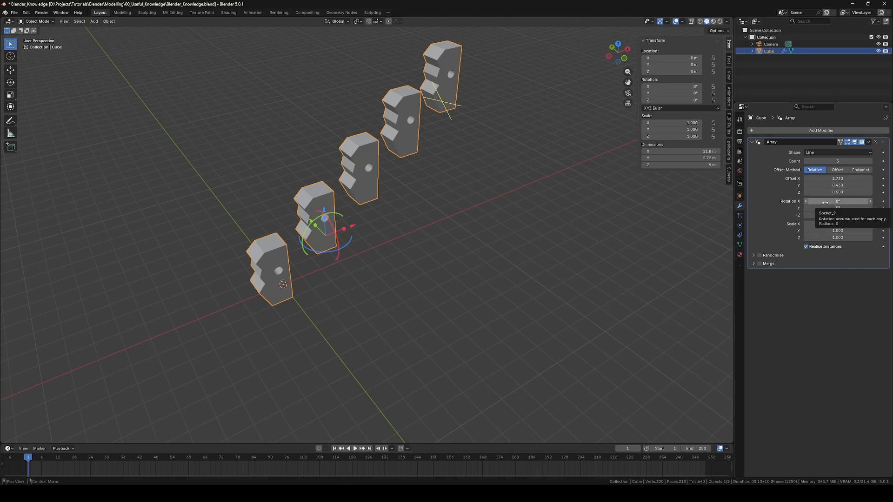
drag(824, 203, 840, 216)
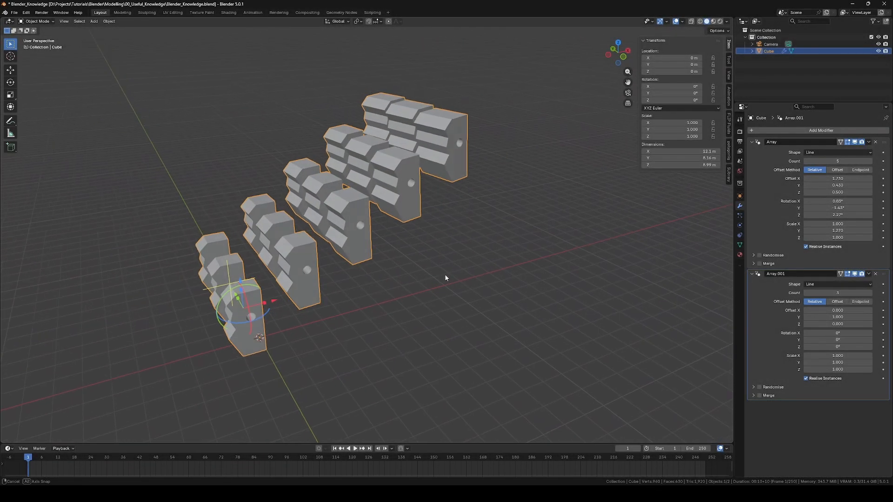
Step: Add a second Array with a relative Y offset of 1.000 and count 6, and lower the first array's count by one
middle_drag(445, 275, 444, 275)
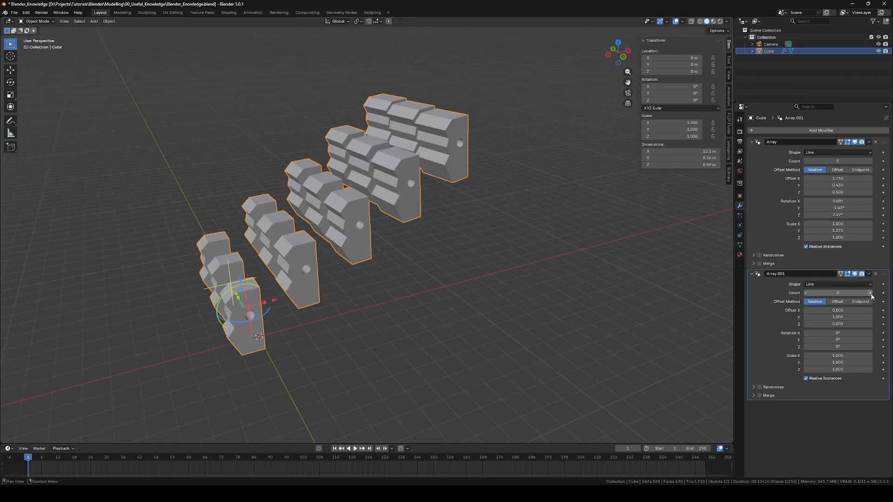
drag(854, 290, 870, 290)
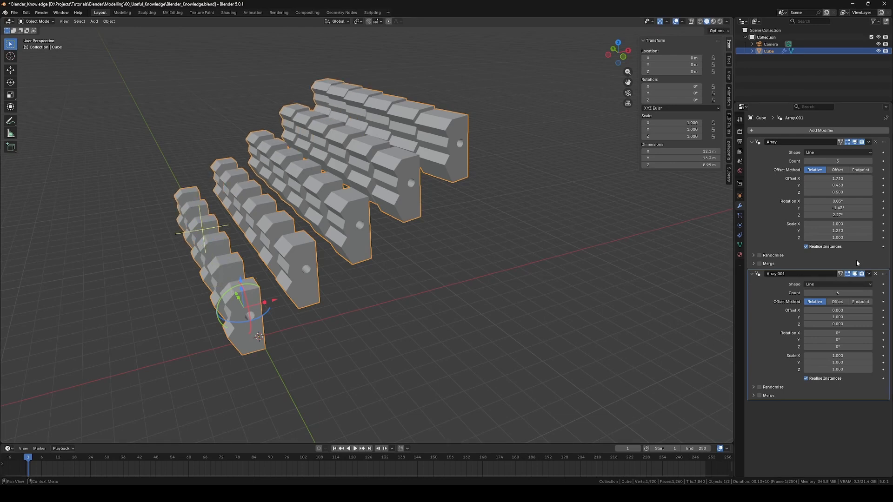
click(806, 161)
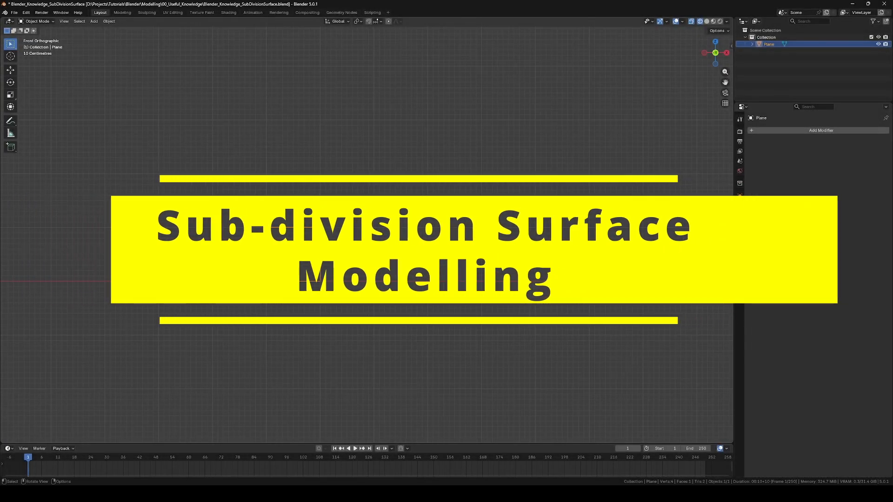
Step: In Edit Mode, extrude the plane's upper edge twice up and slightly toward +X, and rotate the end edge by about 33°
key(Tab)
shift+middle_drag(366, 238, 317, 279)
drag(192, 253, 280, 285)
key(e)
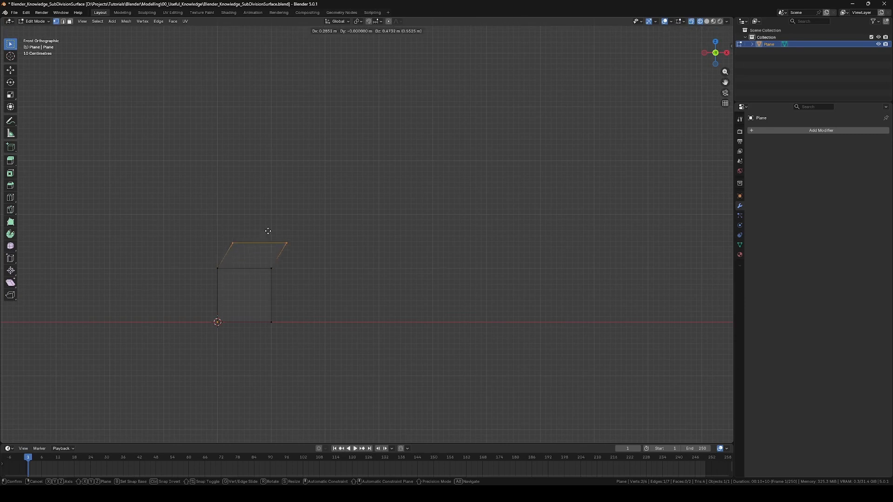
click(262, 217)
key(e)
click(280, 172)
key(r)
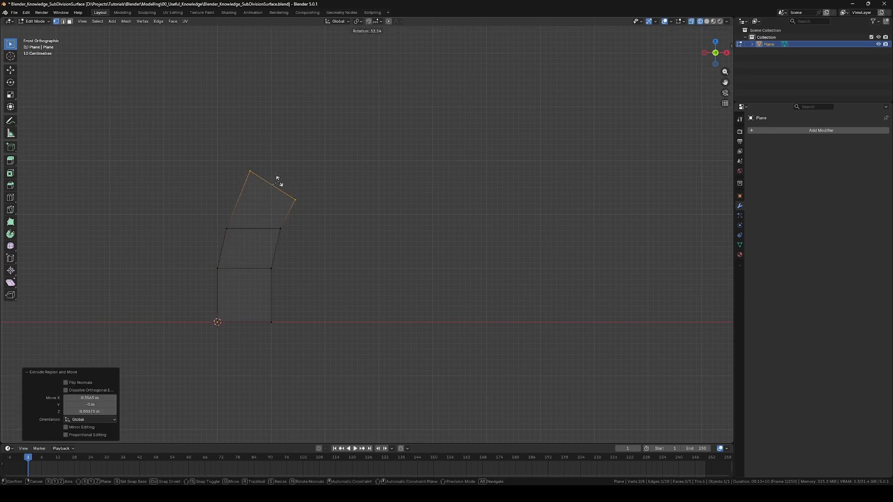
click(280, 181)
Step: Extrude the end edge of the curved strip once more and rotate it further to continue the bend
key(e)
click(310, 161)
key(r)
click(321, 150)
Step: Add a Subdivision Surface modifier to the bent strip and set its viewport level to 2
click(852, 133)
mouse_move(852, 145)
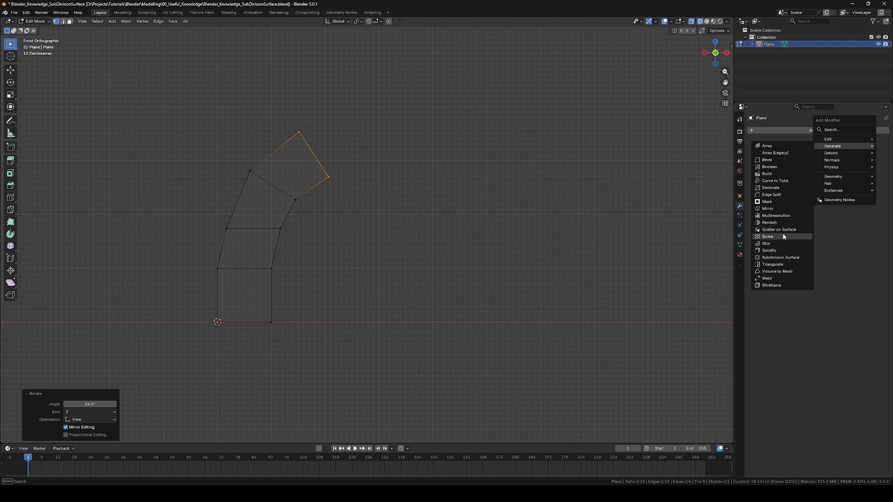
click(783, 257)
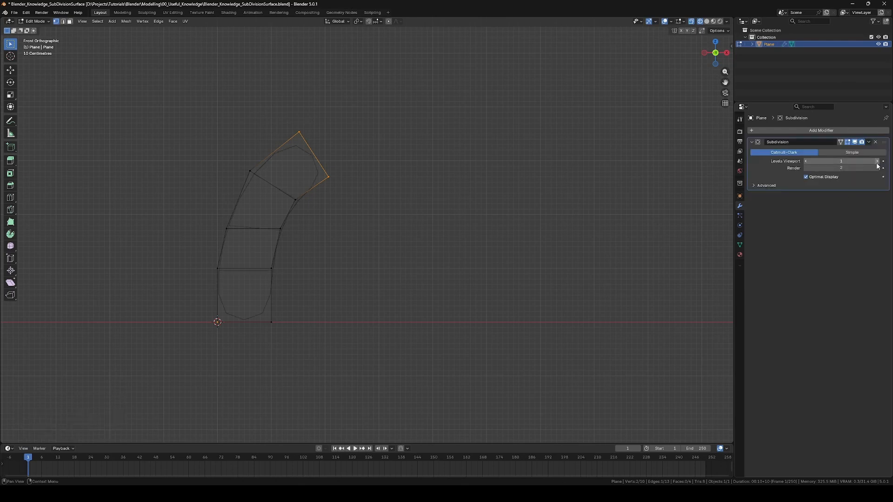
shift+middle_drag(394, 242, 393, 242)
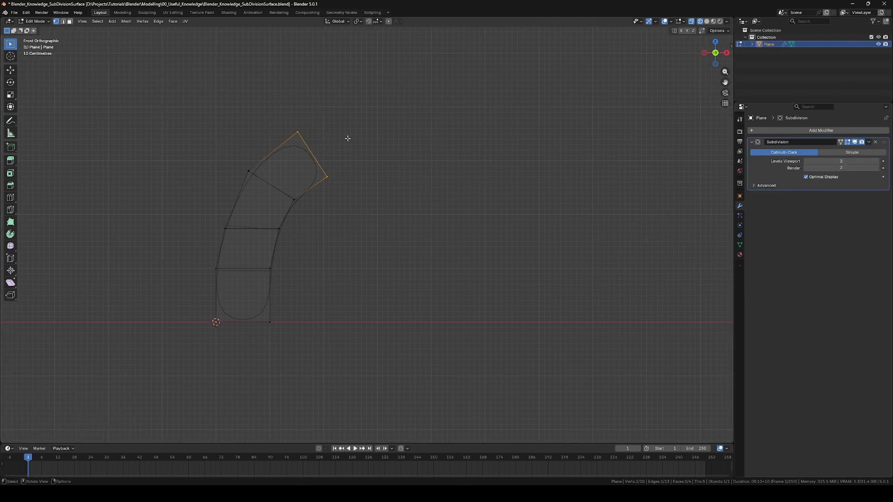
Step: Extrude another segment from the end of the smoothed strip toward +X and rotate its end edge
key(e)
click(409, 116)
key(r)
click(391, 110)
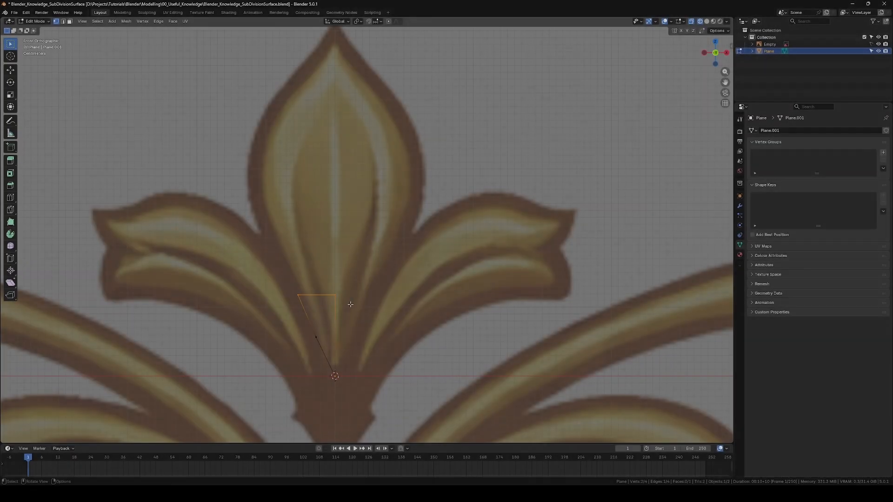
Step: Extrude the upper edge of the half-petal mesh along Z and move its outer vertex along X to the petal outline
key(e)
key(z)
click(338, 253)
drag(291, 239, 311, 252)
key(g)
key(x)
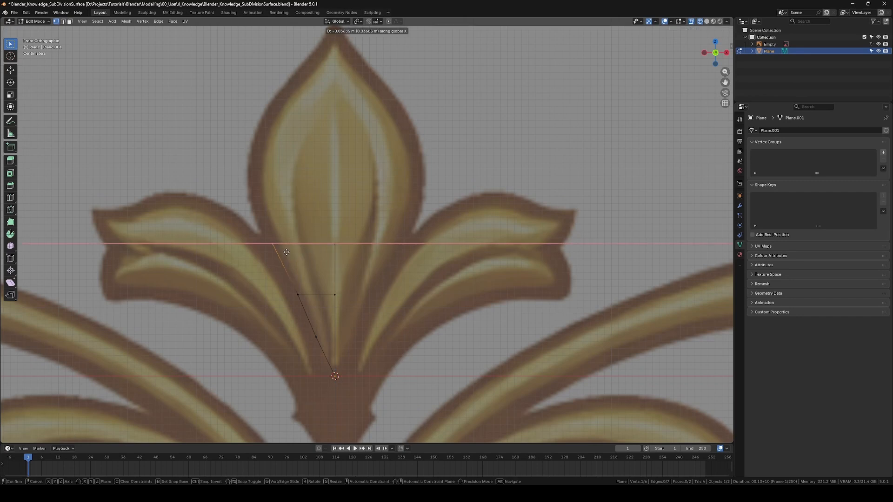
click(284, 252)
Step: Extrude the half-petal's top edge along Z to the petal's widest part and move the outer vertex onto the reference outline
drag(247, 232, 347, 256)
key(e)
key(z)
click(325, 218)
drag(257, 196, 279, 215)
key(g)
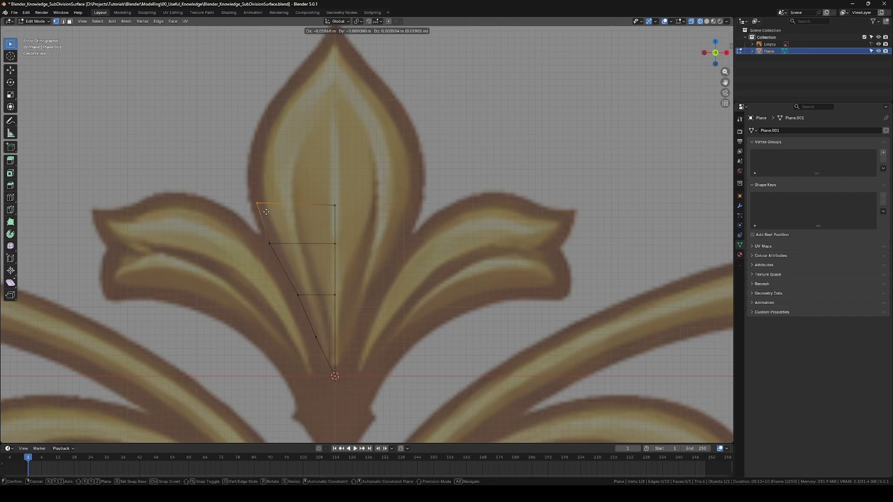
click(261, 212)
Step: Extrude the half-petal's top edge three times along Z through the widest part of the reference petal
drag(243, 190, 347, 213)
key(e)
key(z)
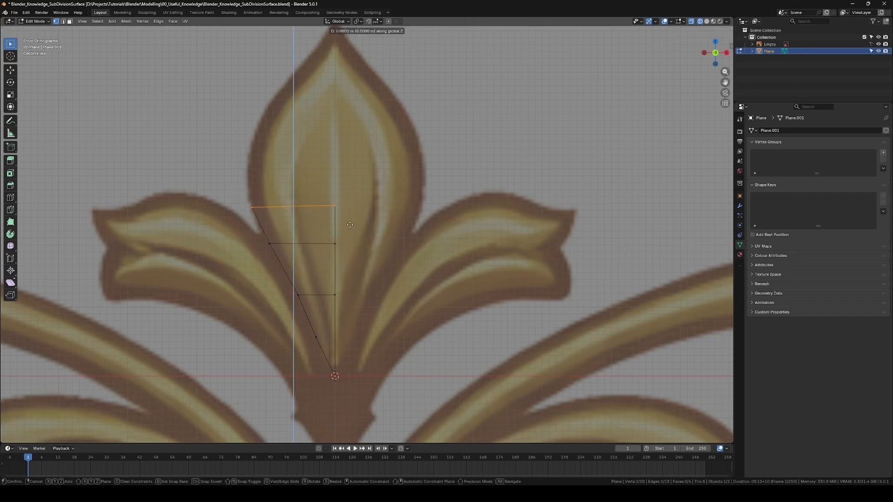
click(343, 184)
key(e)
key(z)
click(340, 154)
key(e)
key(z)
click(341, 120)
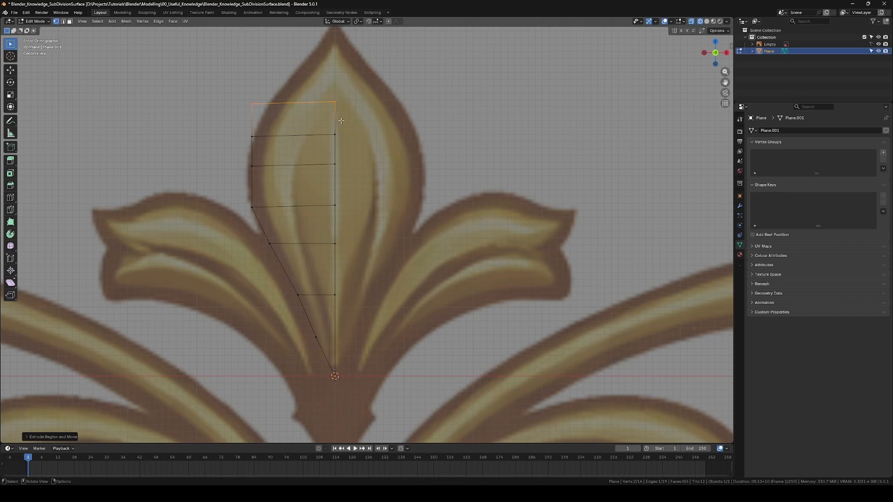
Step: Extrude the top edge three more times along Z until it reaches the petal's tip
key(e)
key(z)
click(344, 89)
key(e)
key(z)
click(348, 64)
shift+middle_drag(369, 83, 371, 117)
key(e)
key(z)
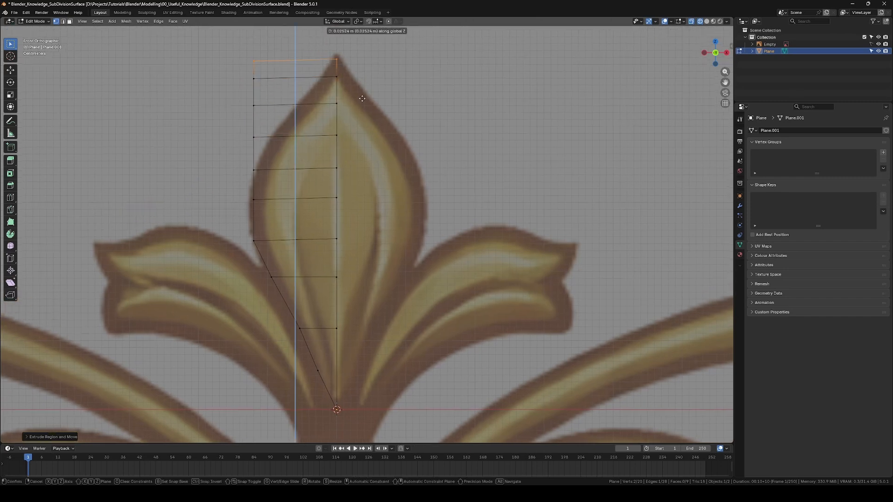
click(352, 82)
Step: Move the outer vertices of the upper rows inward one by one onto the petal's reference outline, starting at the tip
drag(241, 43, 274, 252)
key(g)
click(353, 77)
key(g)
click(344, 102)
key(g)
click(319, 122)
click(289, 153)
key(g)
click(278, 183)
key(g)
click(270, 213)
Step: Add a Subdivision Surface modifier to the half-petal and switch the viewport to solid shading
shift+middle_drag(396, 239, 395, 243)
click(740, 206)
click(839, 130)
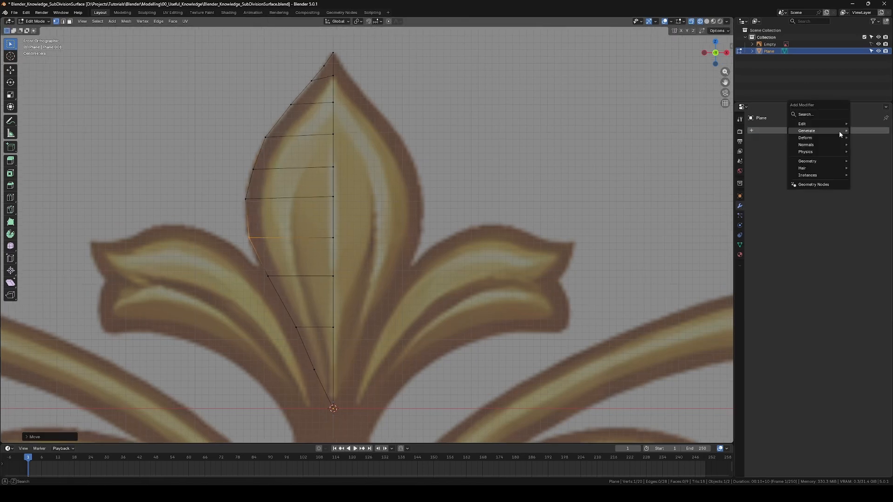
mouse_move(823, 130)
click(754, 242)
click(706, 22)
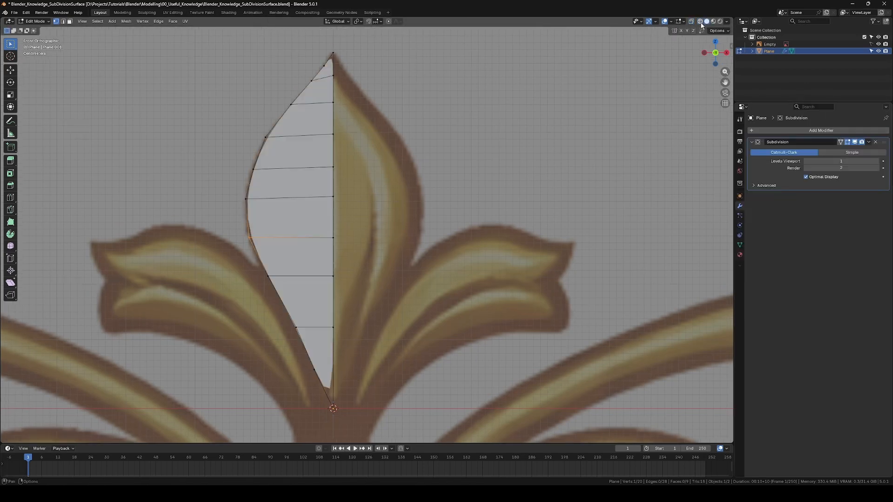
Step: Move the outer vertices at the half-petal's widest part and its tip so the smoothed edge follows the reference outline
key(g)
click(267, 250)
drag(233, 186, 259, 209)
key(g)
click(257, 208)
drag(241, 157, 266, 182)
key(g)
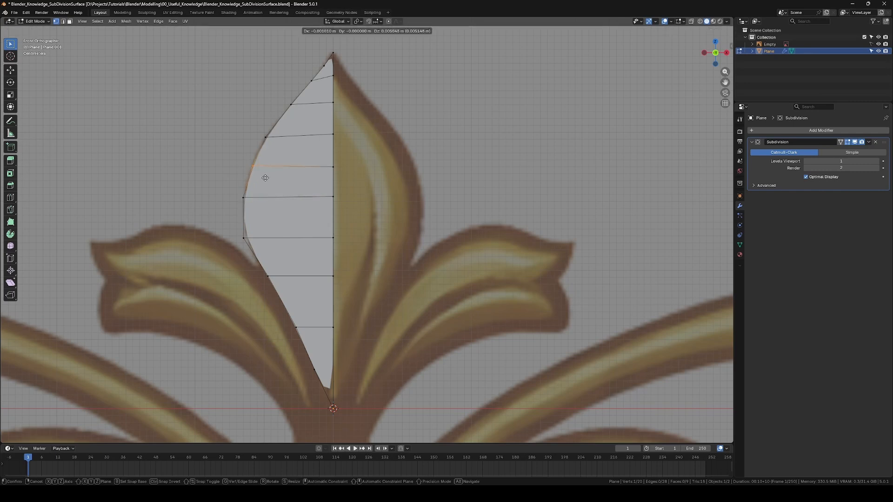
click(265, 176)
drag(313, 54, 333, 68)
click(339, 58)
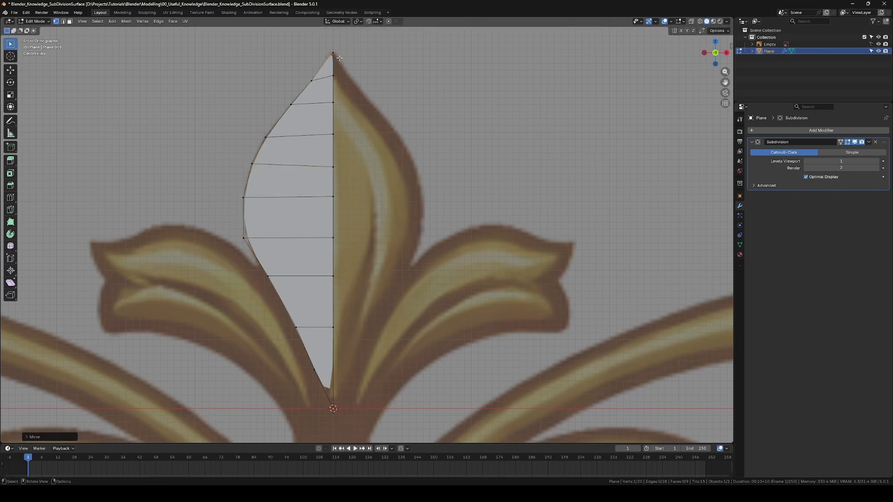
Step: Set the subdivision viewport level to 2, then show the half-petal as wireframe with the modifier turned off in Edit Mode
key(ctrl+2)
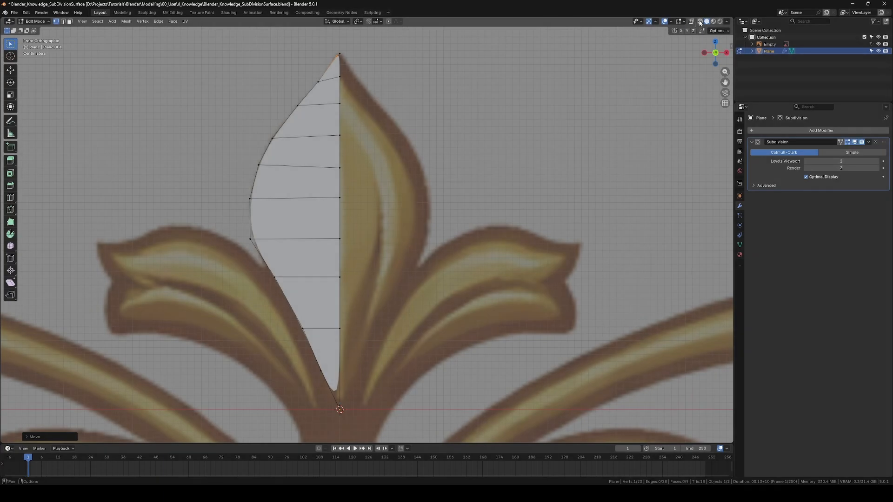
key(alt+z)
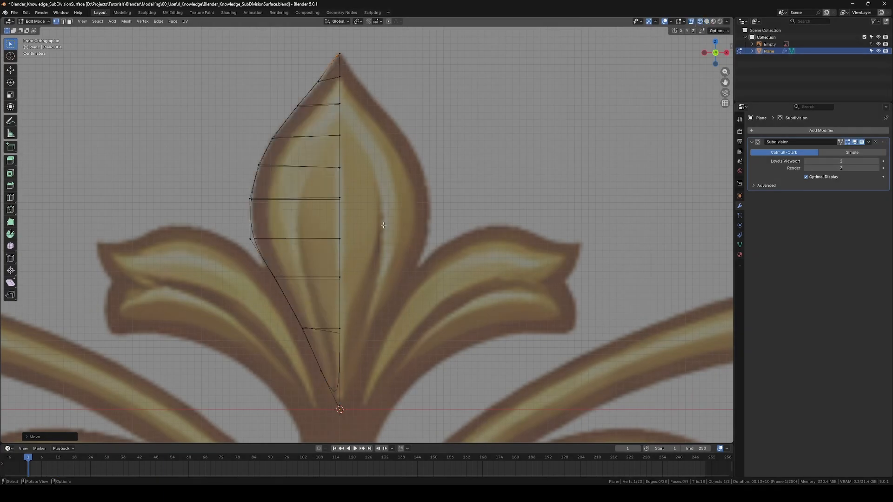
click(849, 142)
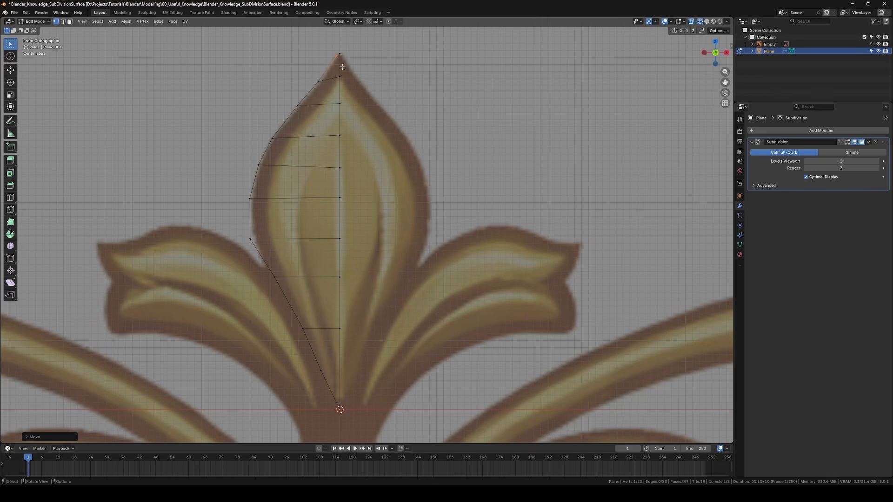
Step: Knife-cut the half-petal along the inner edge of its dark border, from just below the tip to the base vertex
key(k)
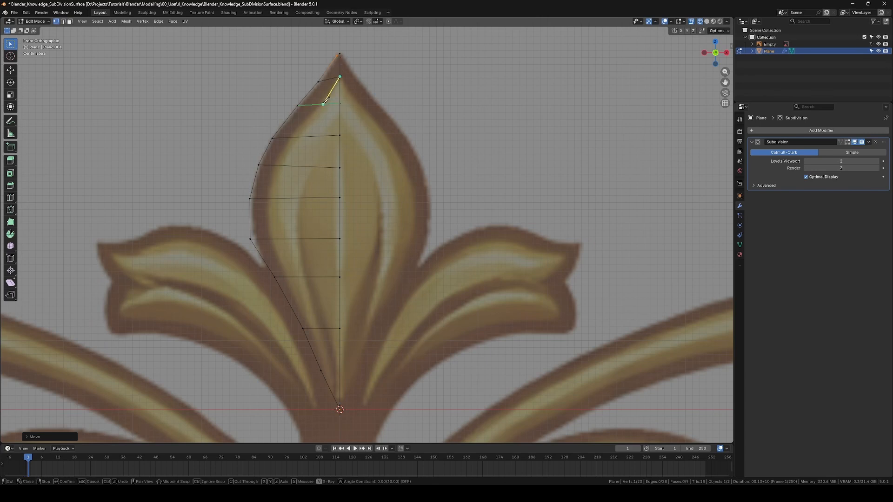
click(292, 137)
click(274, 165)
click(268, 199)
click(269, 238)
click(284, 276)
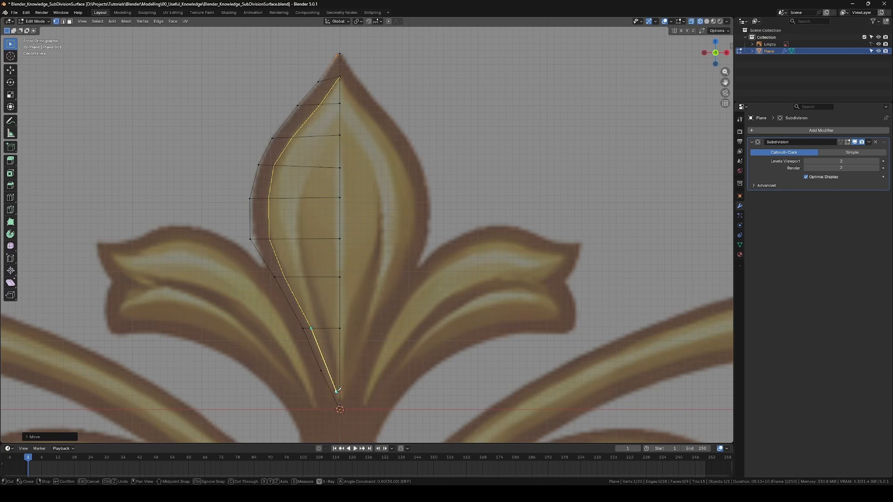
click(340, 409)
key(Return)
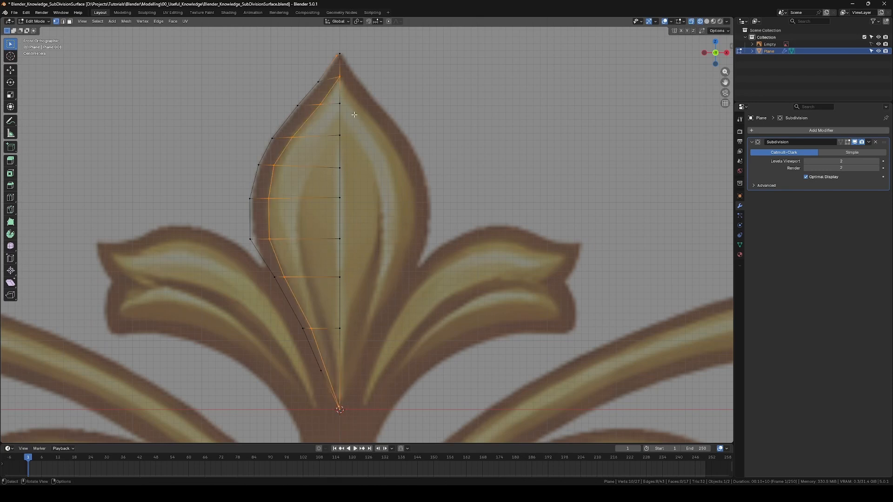
Step: Make a second knife cut along the petal's inner contour, from the centre line below the first cut's start down to near the base
key(k)
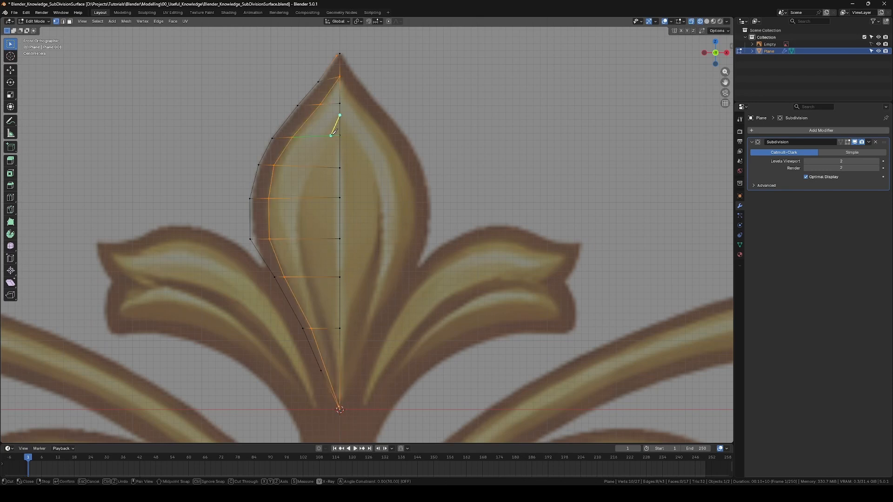
click(302, 198)
click(300, 238)
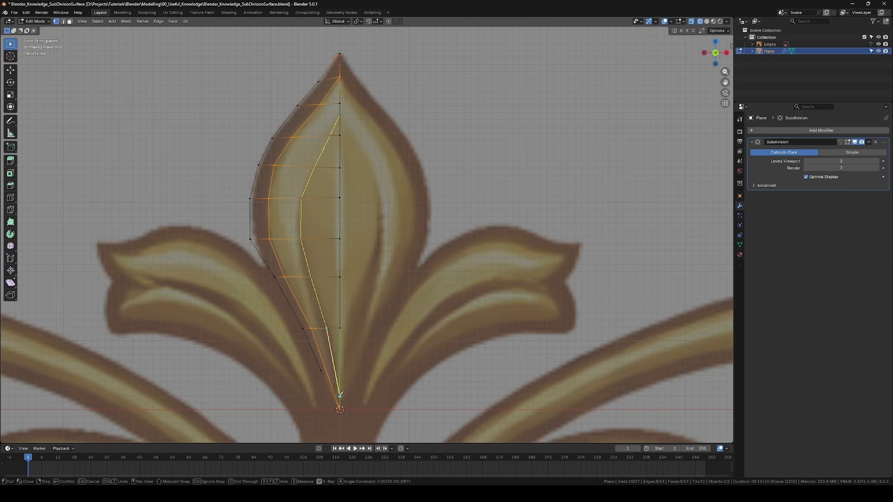
click(340, 395)
key(Return)
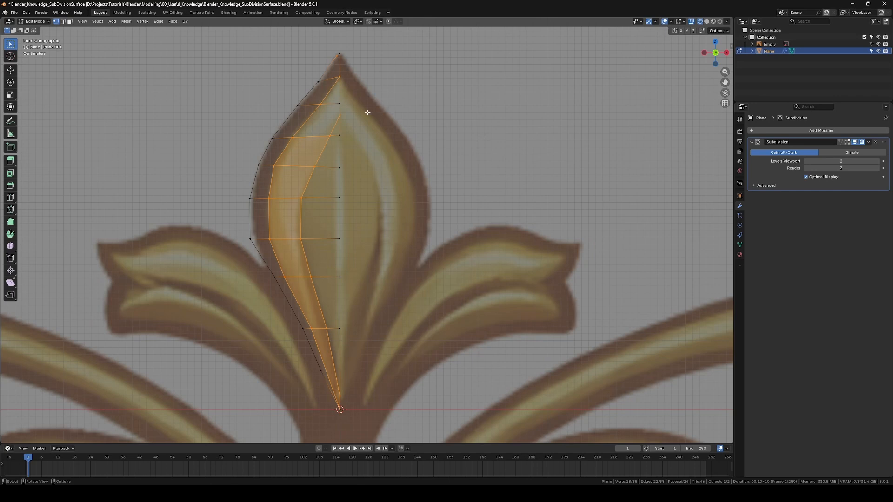
Step: Merge the inner contour's top vertex into the centre-line vertex just above it
click(347, 106)
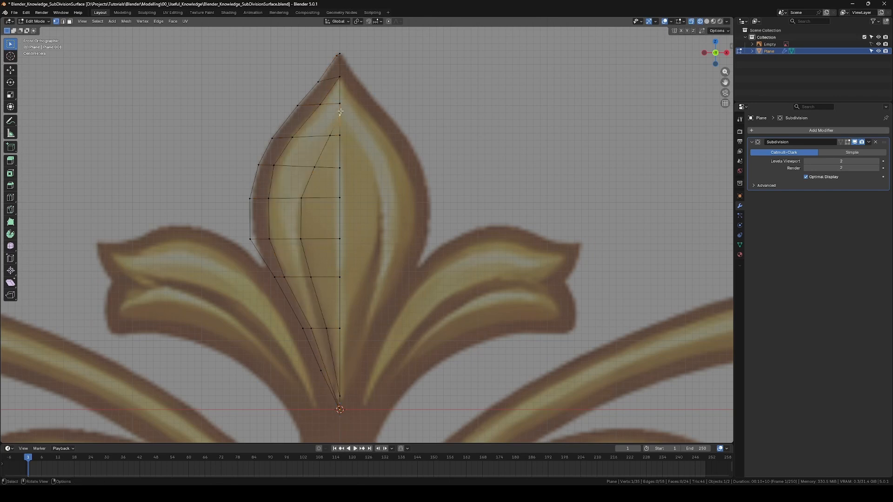
key(m)
click(337, 130)
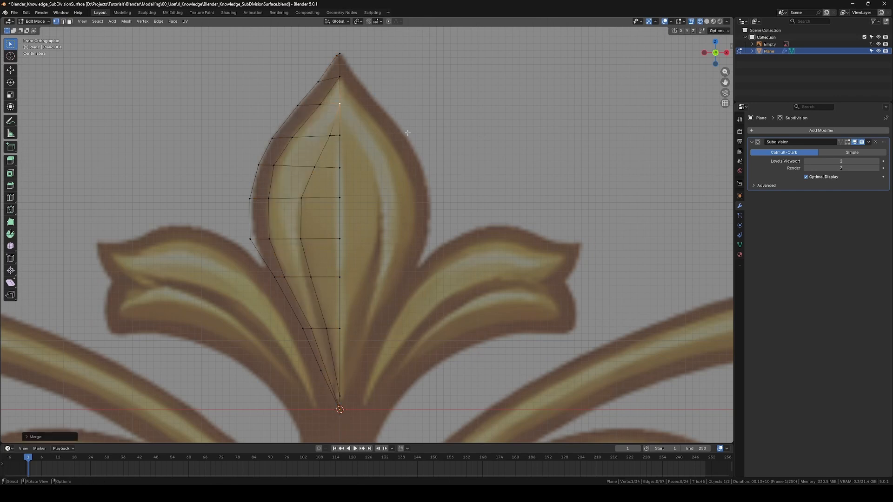
Step: Move the two uppermost inner-contour vertices slightly outward from the centre line to follow the reference contour
click(334, 141)
key(g)
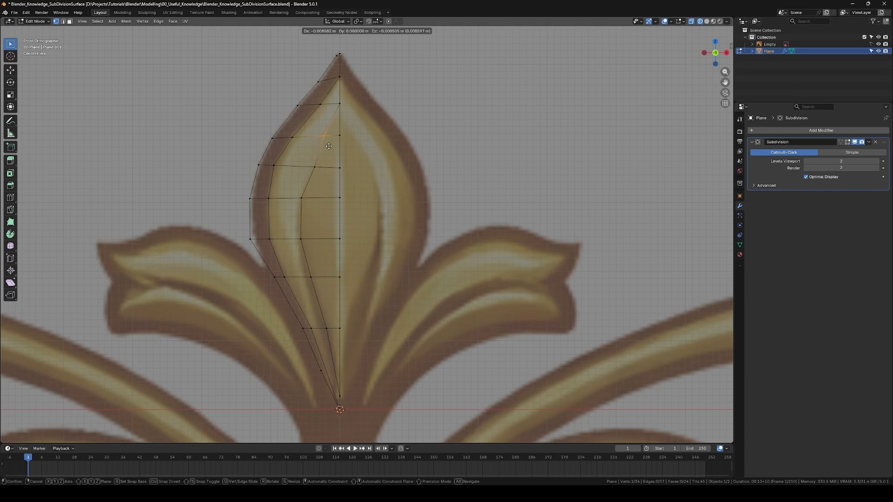
click(328, 142)
click(321, 173)
key(g)
click(317, 172)
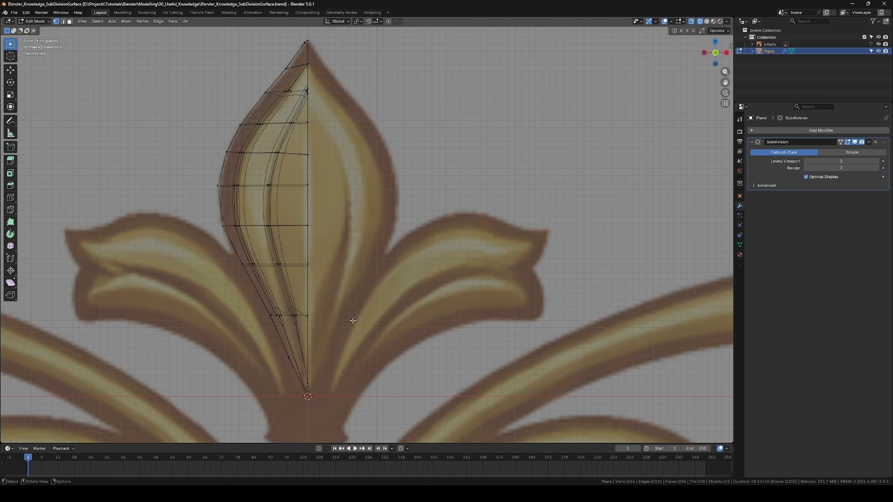
Step: Move the lower vertices of both bevelled contour loops down toward the petal's base, below the lowest cross edge
click(279, 318)
key(g)
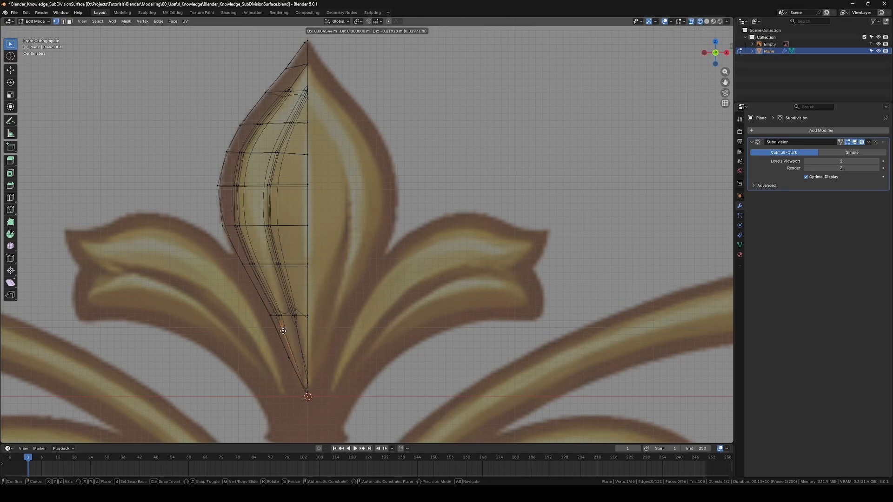
click(294, 325)
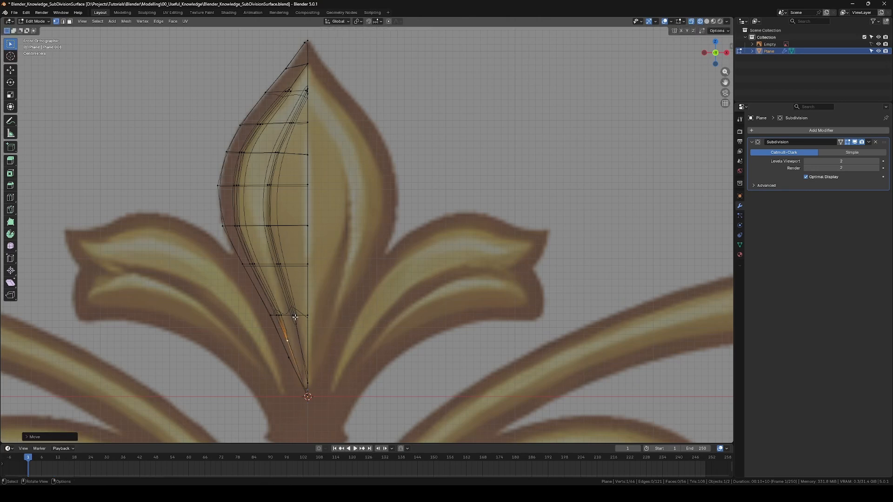
click(295, 317)
key(g)
click(298, 350)
Step: Move the outer contour loop's top end vertex up to the petal's centre line just below the tip
click(289, 89)
key(g)
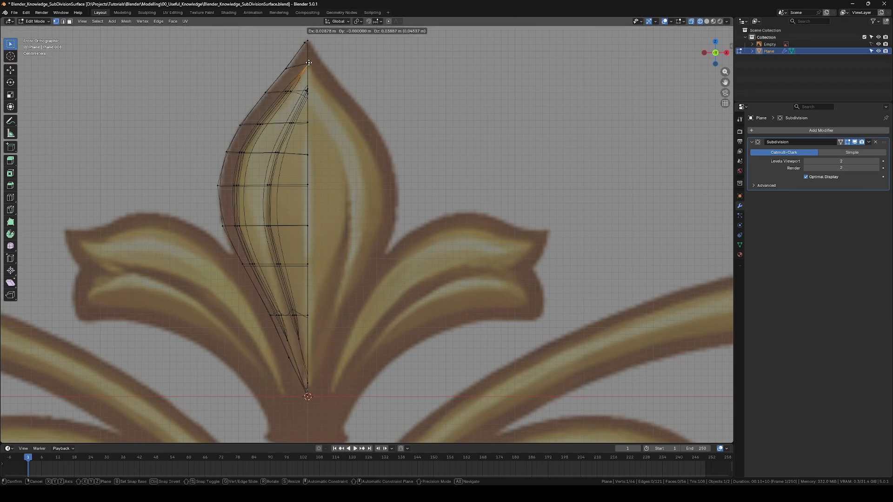
click(308, 63)
scroll(334, 85, up, 3)
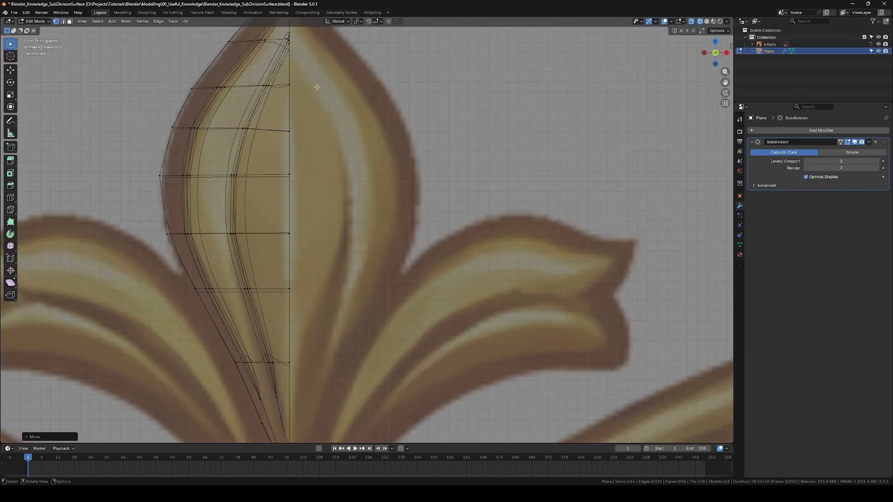
scroll(318, 88, down, 3)
Step: Show the subdivision in Edit Mode with solid shading and move the outer contour's middle edge path about 0.0015 m along Y to form a groove
shift+middle_drag(346, 173, 336, 128)
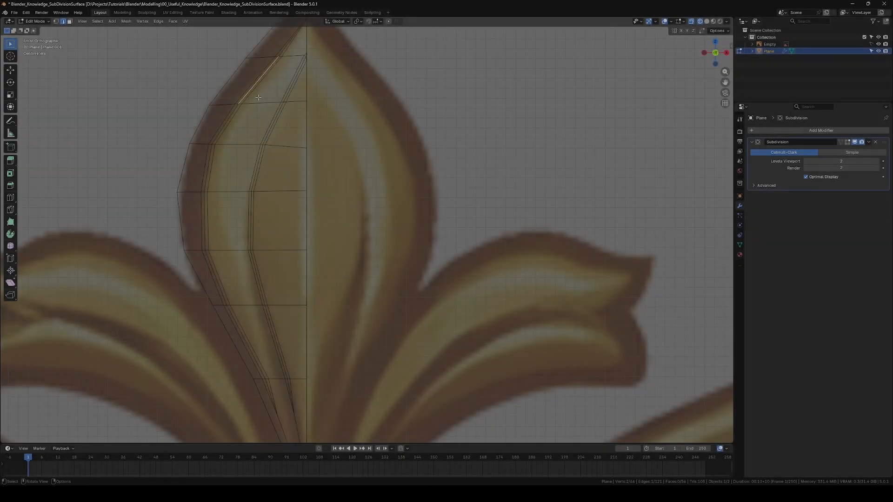
shift+middle_drag(331, 170, 330, 68)
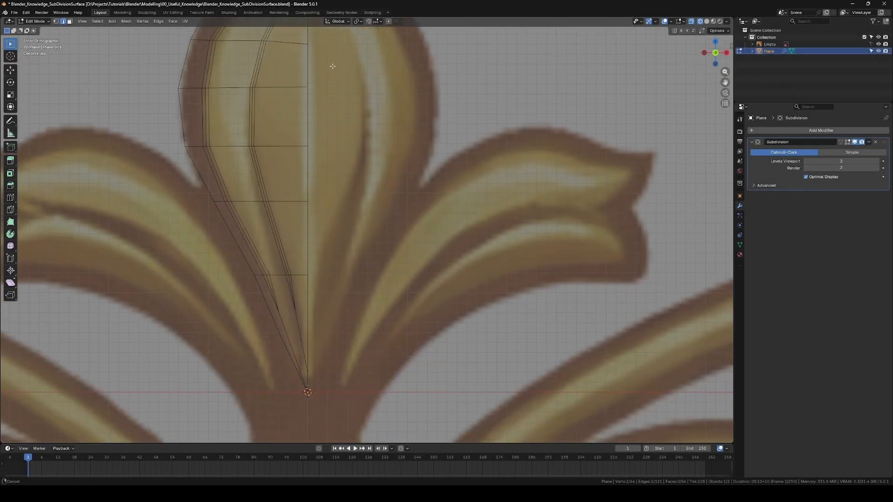
ctrl+click(261, 265)
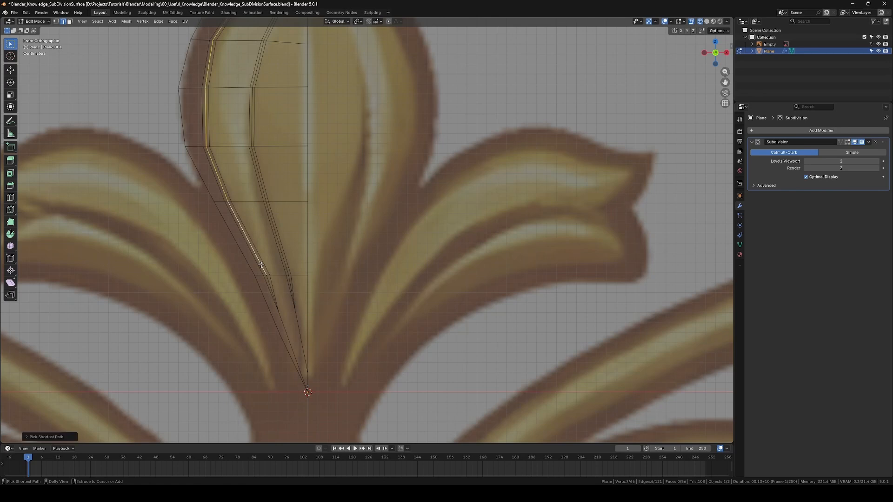
middle_drag(414, 155, 483, 201)
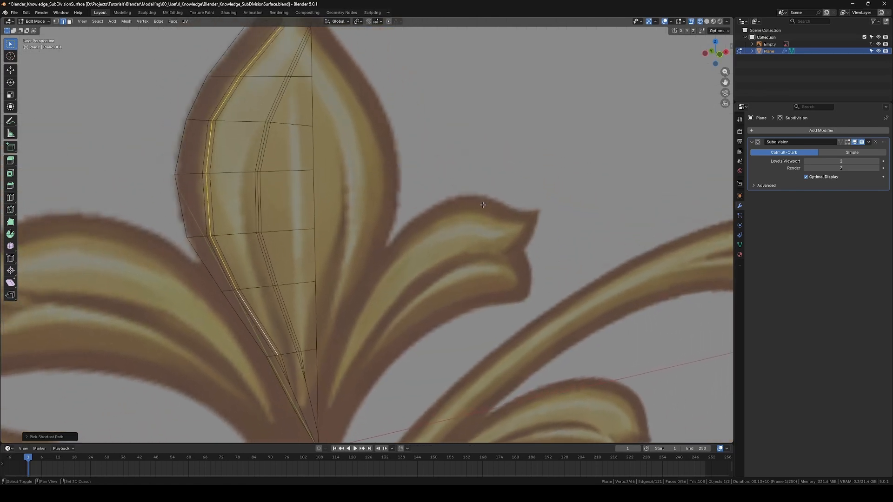
click(848, 142)
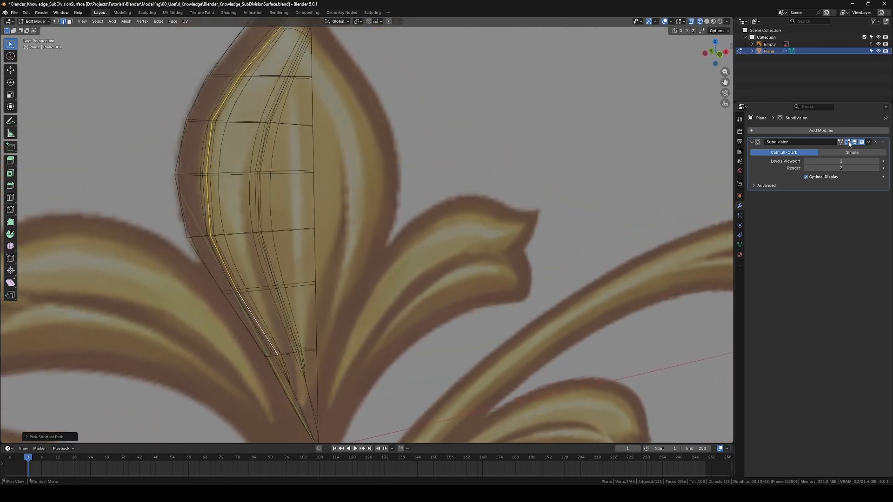
click(706, 22)
mouse_move(386, 144)
middle_down()
mouse_move(396, 140)
mouse_move(441, 181)
middle_up()
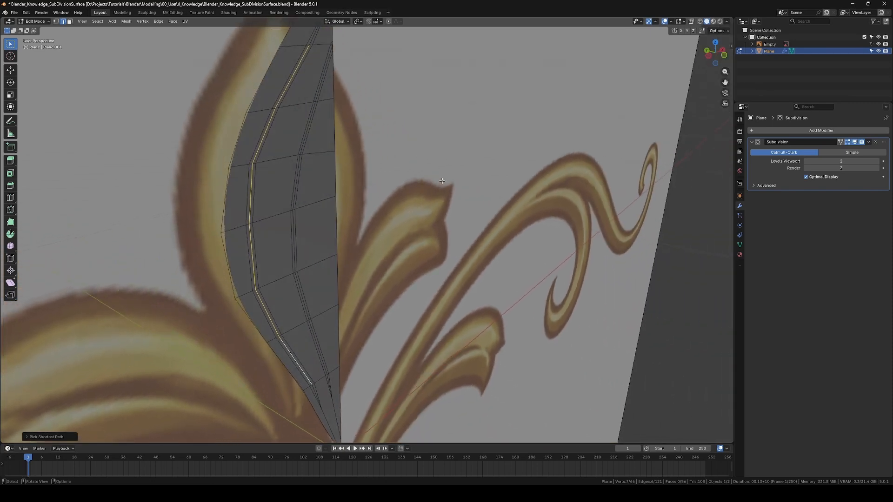
key(g)
key(y)
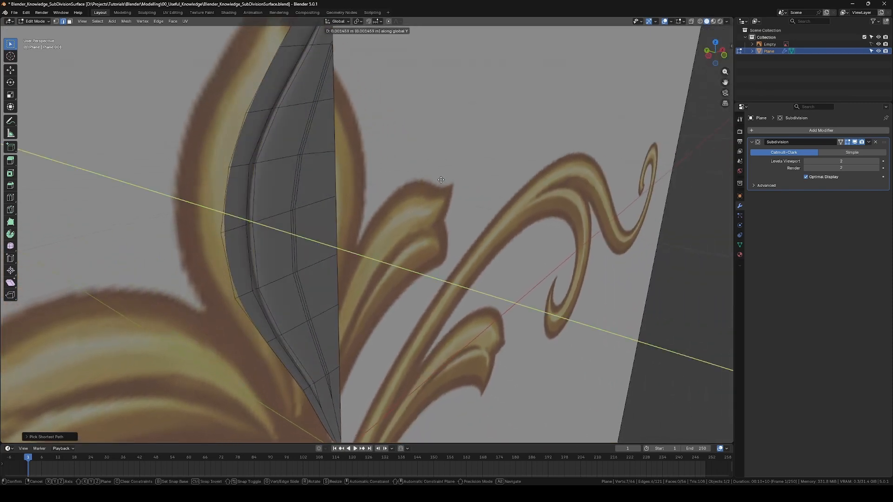
click(440, 180)
key(Tab)
middle_drag(470, 187, 435, 156)
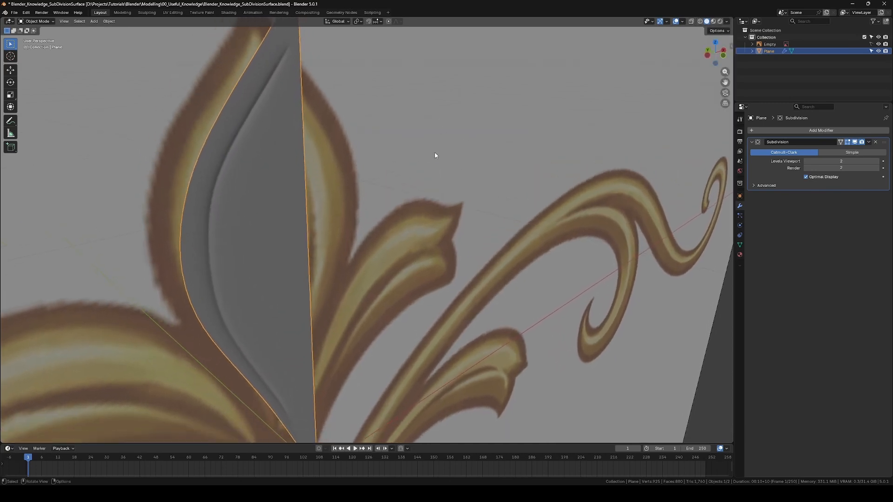
scroll(415, 158, down, 1)
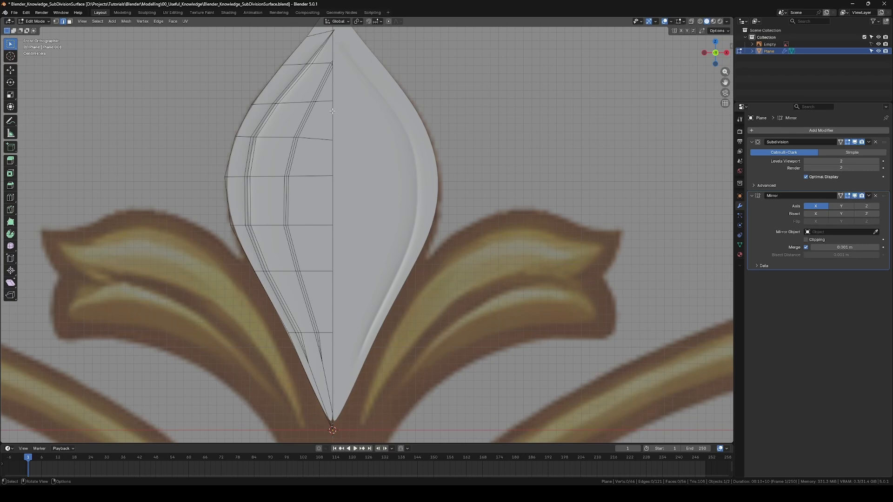
Step: Raise the centre-line edges between the upper inner contour and the lowest cross edge by moving them about -0.005 m along Y
ctrl+click(333, 302)
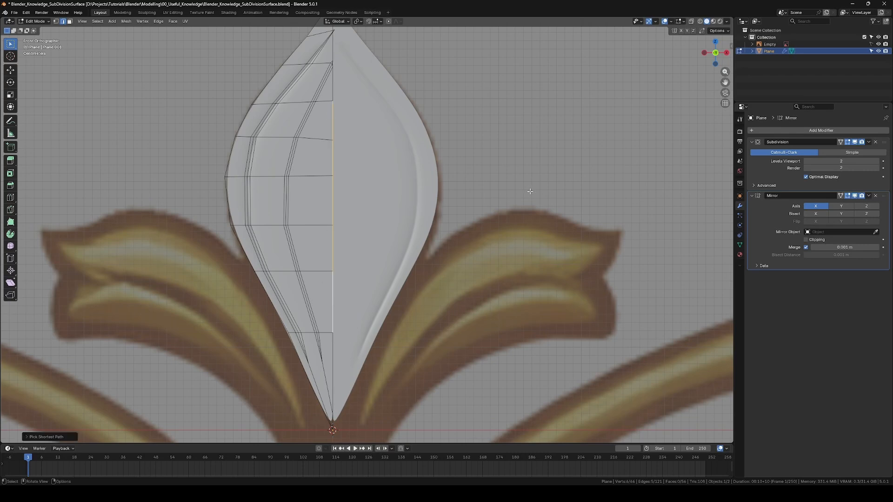
middle_drag(525, 215, 450, 221)
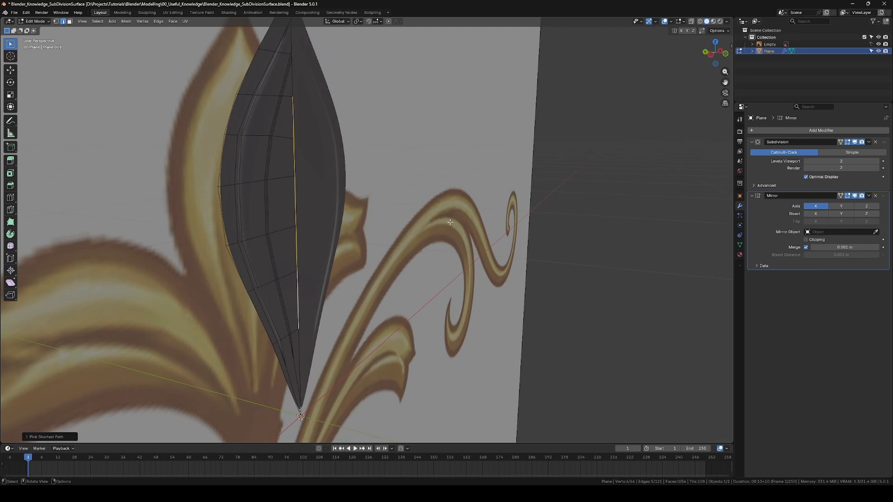
key(g)
key(y)
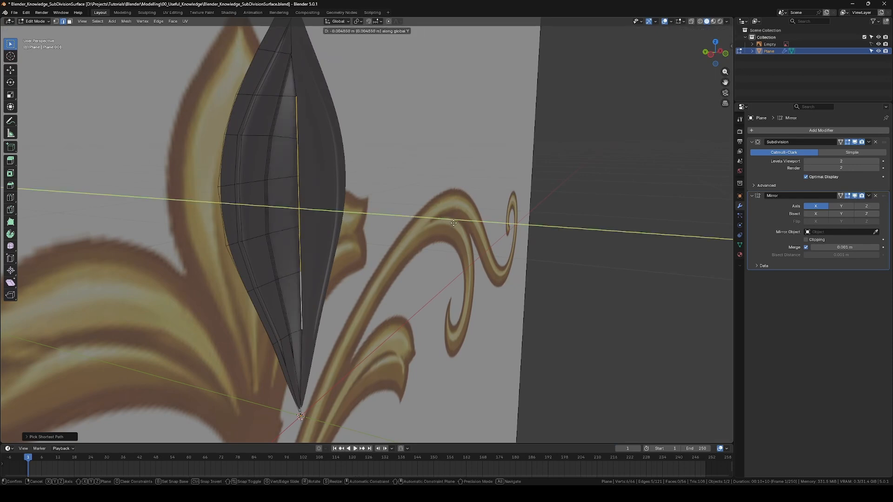
click(454, 223)
scroll(463, 182, up, 2)
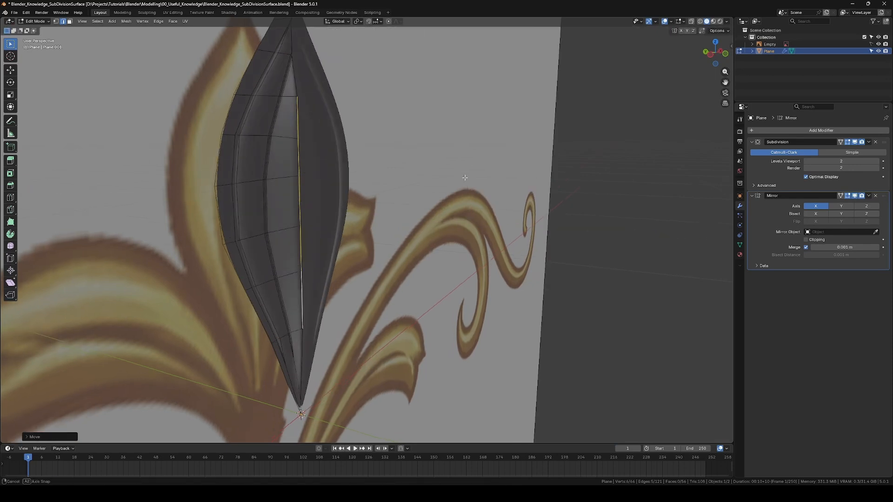
key(Tab)
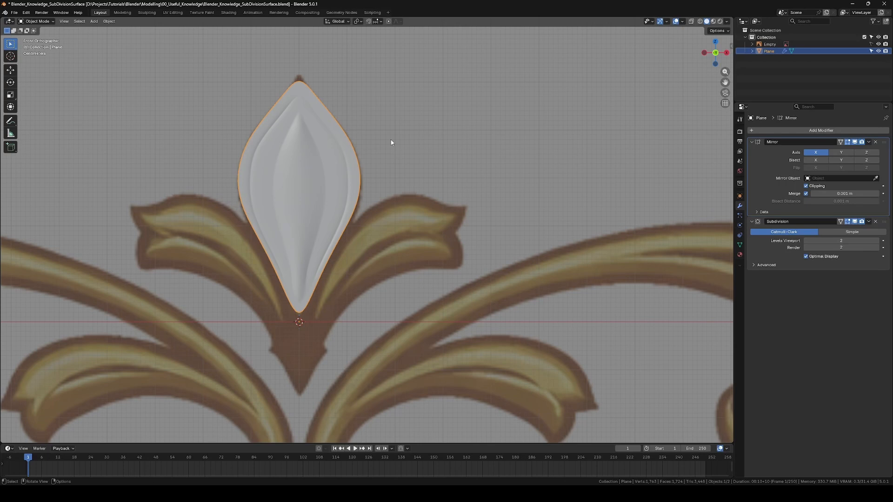
middle_drag(391, 143, 413, 141)
shift+middle_drag(437, 187, 444, 156)
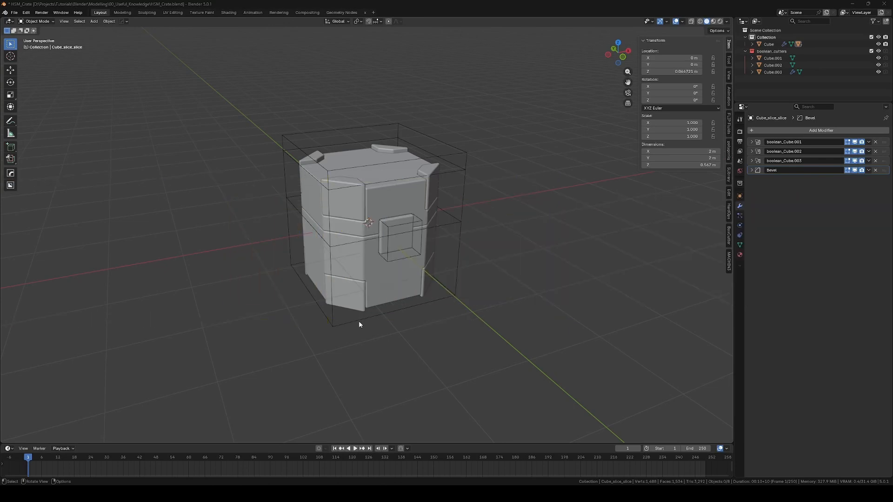
Step: Try to move the crate's upper corner pieces down along the Z axis
middle_drag(460, 333, 440, 356)
click(324, 244)
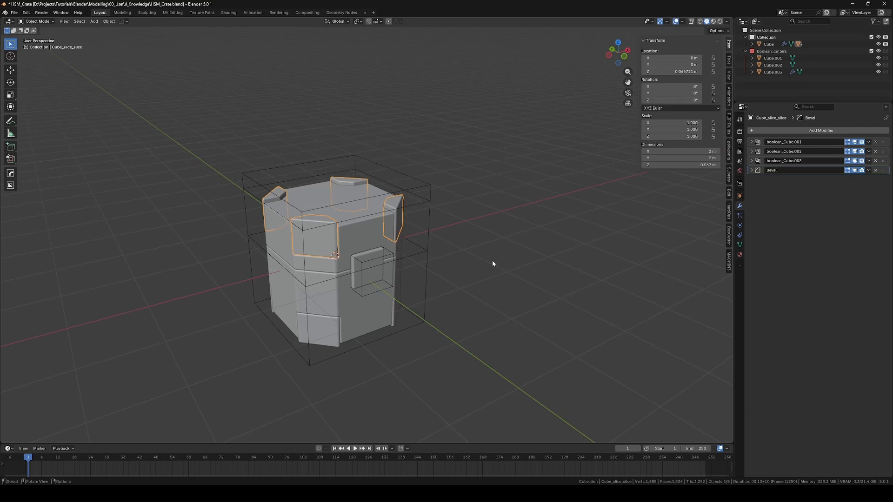
middle_drag(492, 261, 511, 276)
key(g)
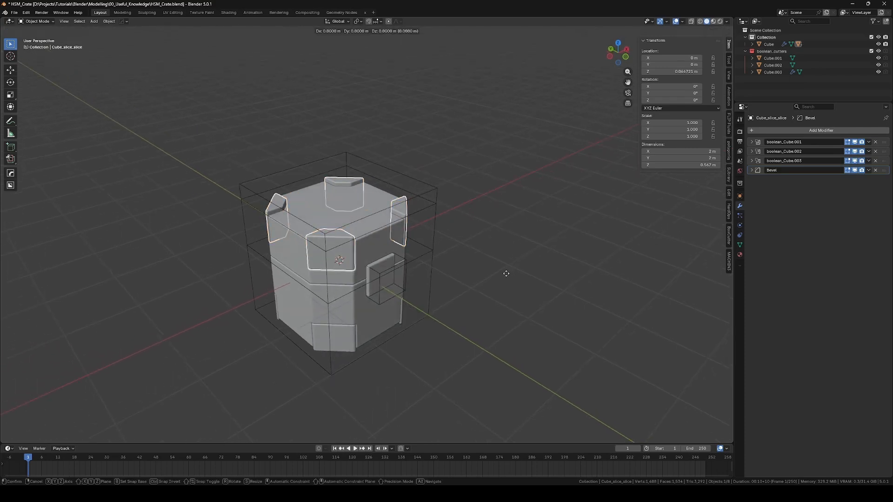
key(z)
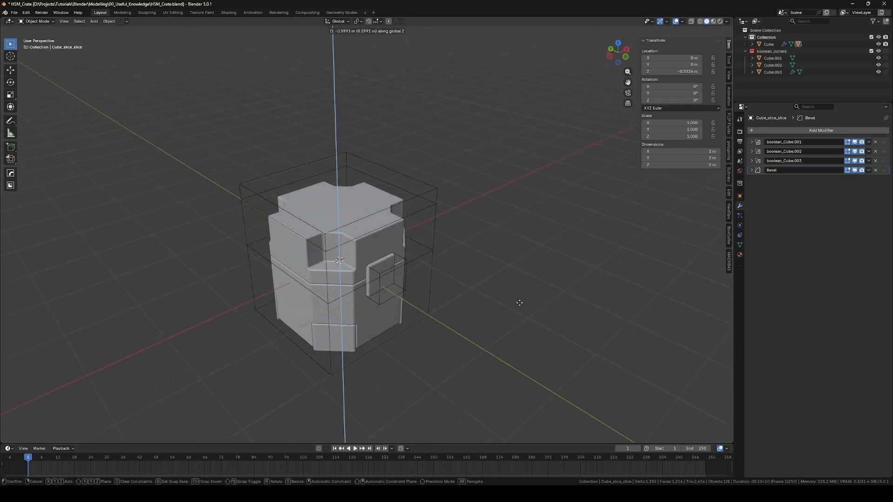
click(519, 283)
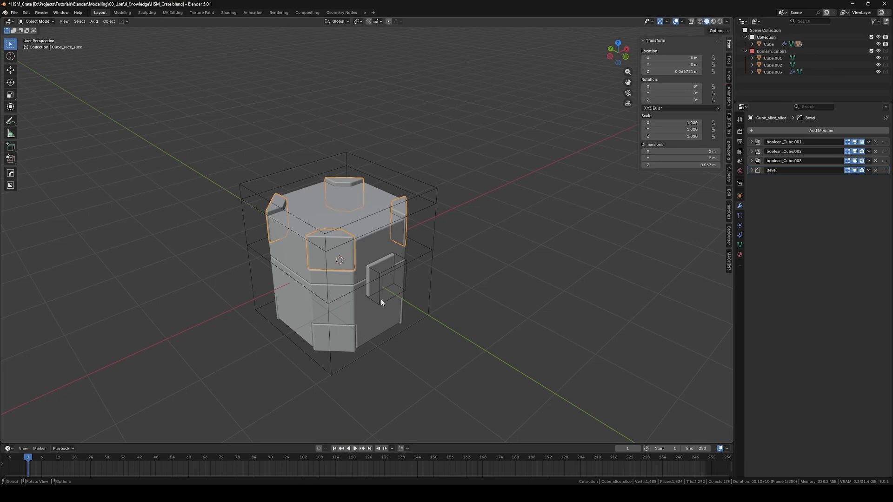
Step: Try to move the small square panel on the crate's side along the Y axis
click(370, 281)
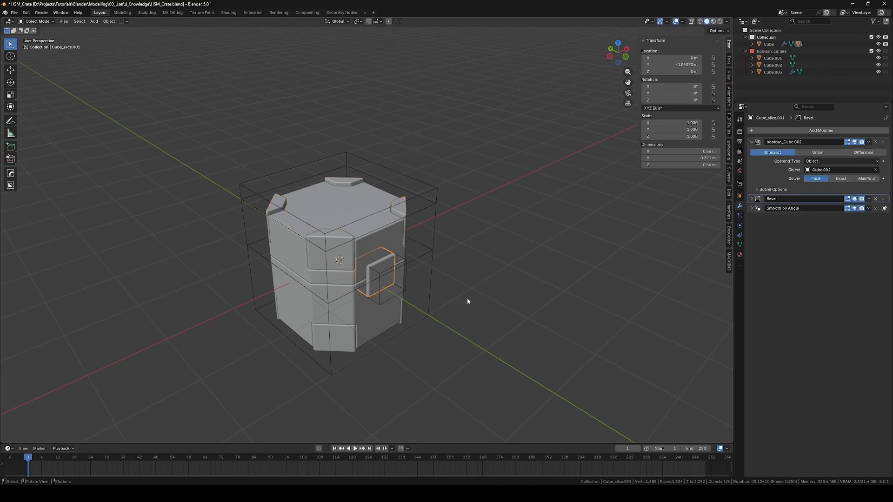
key(g)
key(y)
right_click(461, 295)
click(291, 306)
right_click(465, 341)
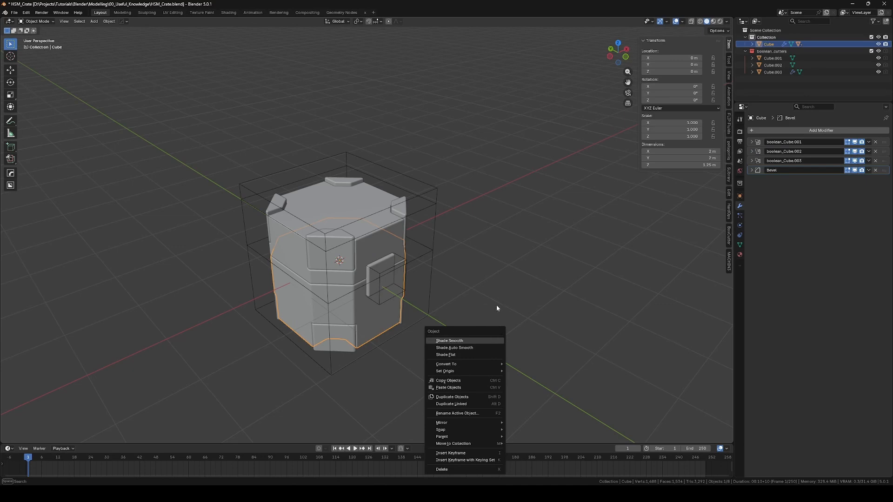
middle_drag(496, 296, 514, 294)
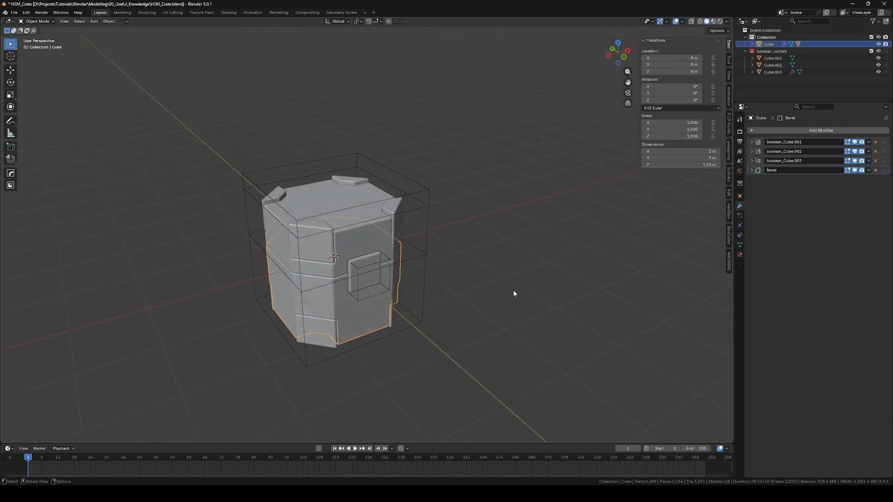
click(514, 294)
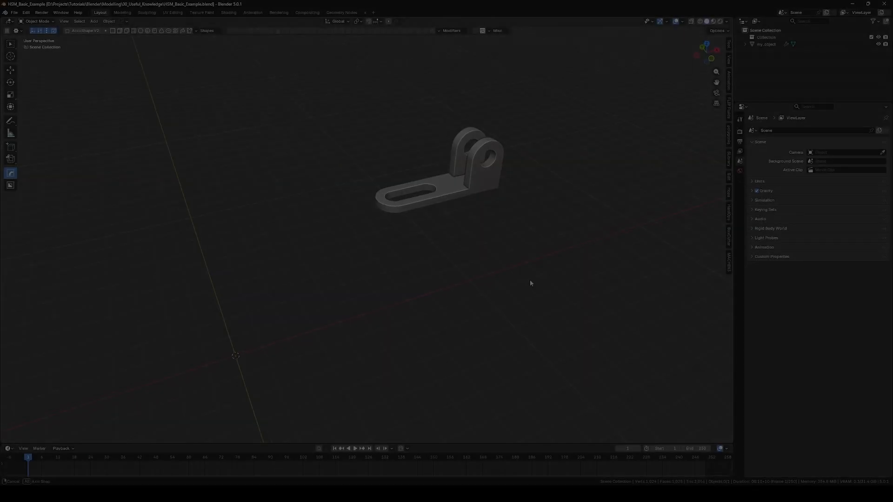
Step: Change the viewport's MatCap to the multicoloured normal-direction sphere for the slotted bracket scene
middle_drag(530, 281, 524, 278)
scroll(526, 278, up, 1)
shift+middle_drag(629, 200, 603, 221)
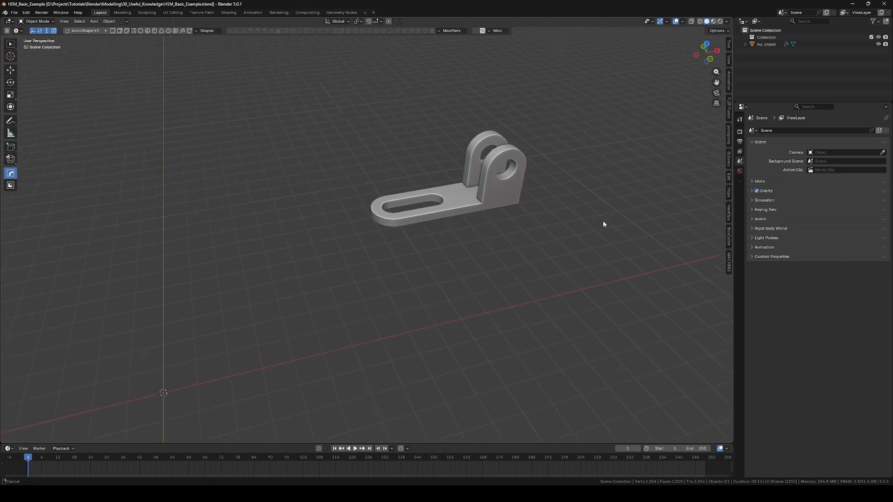
click(727, 21)
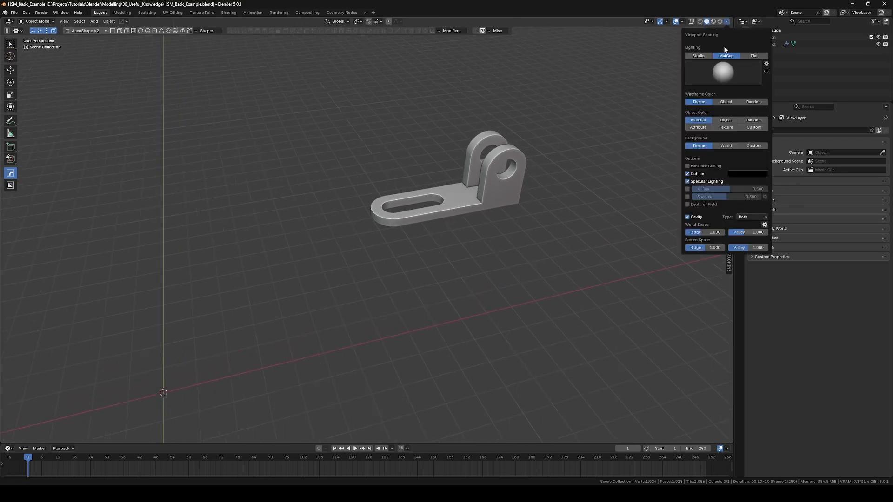
click(722, 73)
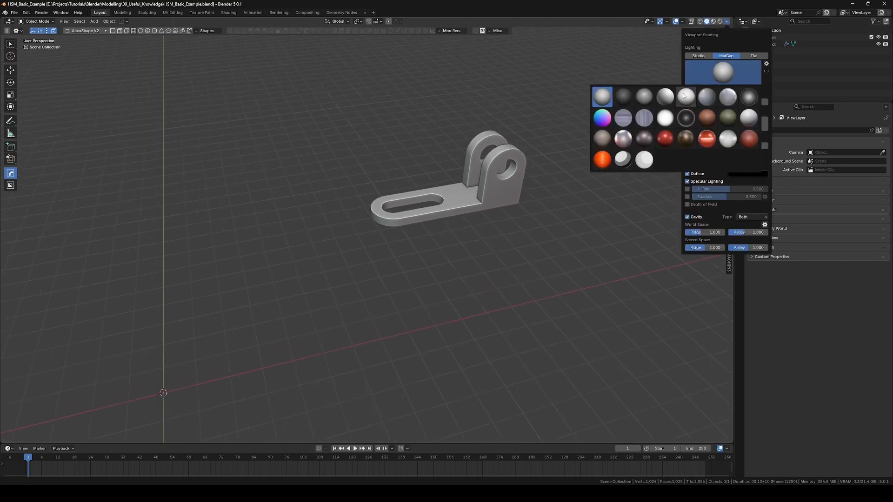
click(603, 119)
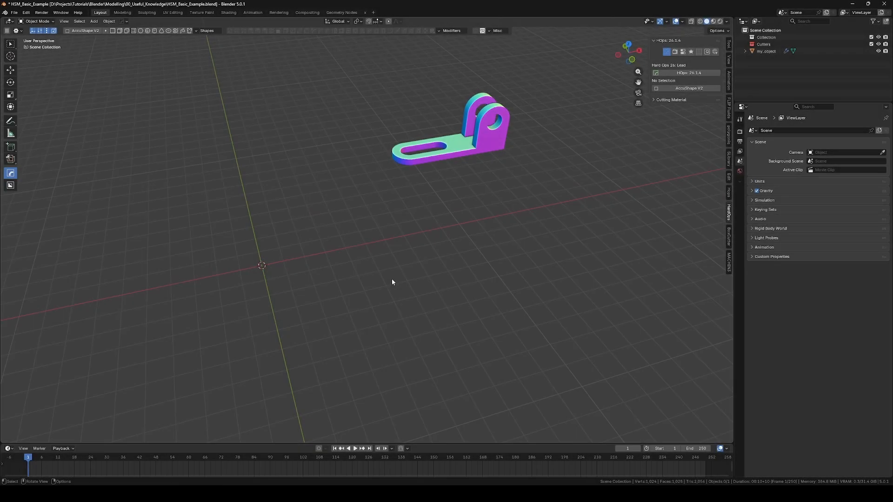
Step: In top view, add a 32-vertex, triangle-fan mesh circle of 1 m radius at the origin and switch the viewport to wireframe
key(KP_7)
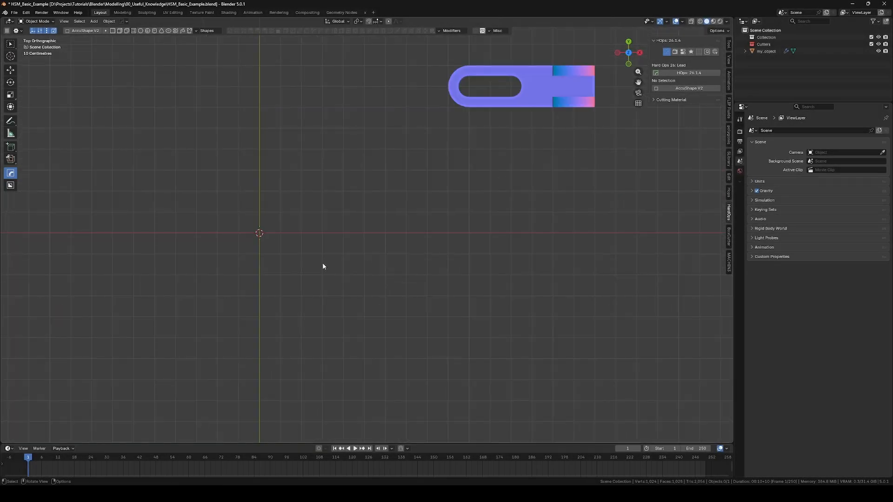
shift+middle_drag(280, 198, 295, 203)
key(shift+a)
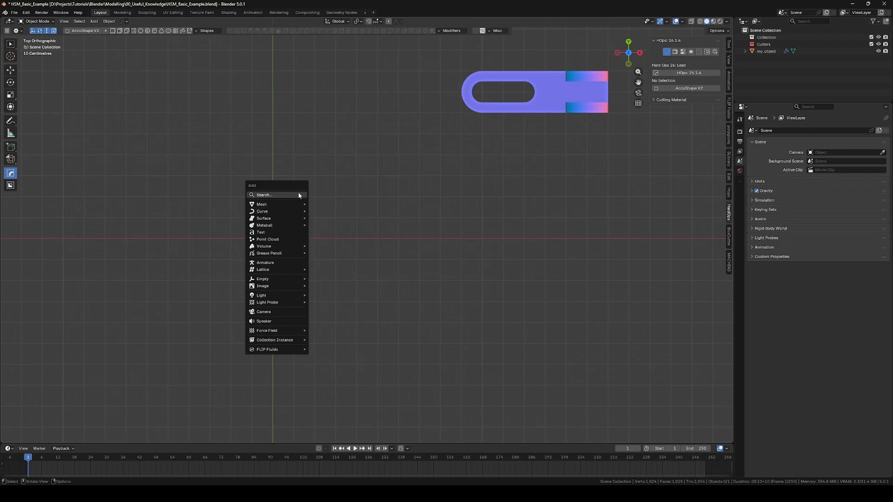
mouse_move(298, 204)
click(335, 218)
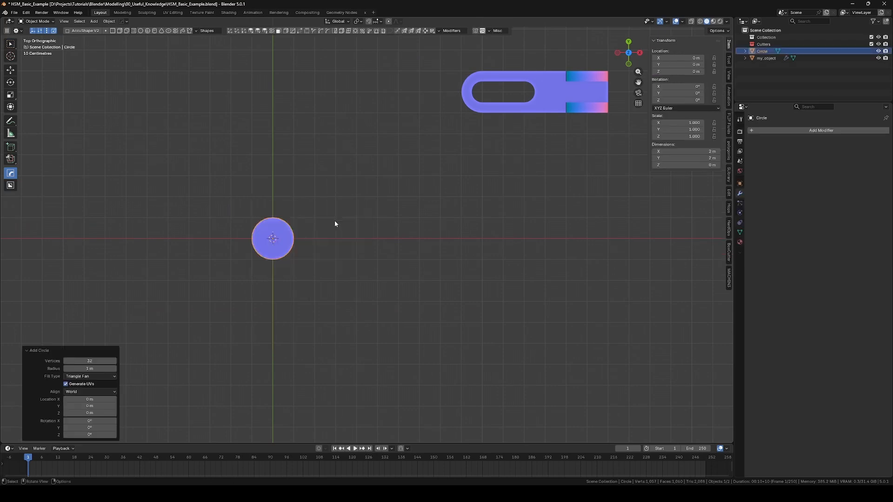
click(692, 22)
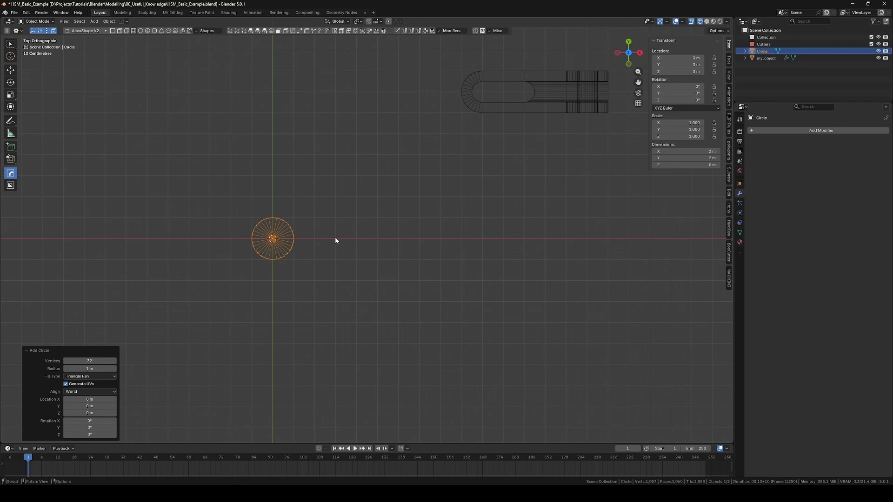
Step: Delete the circle's vertices on the positive X side, keeping the centre and the opposite half
shift+middle_drag(326, 243, 293, 214)
key(Tab)
scroll(319, 267, up, 4)
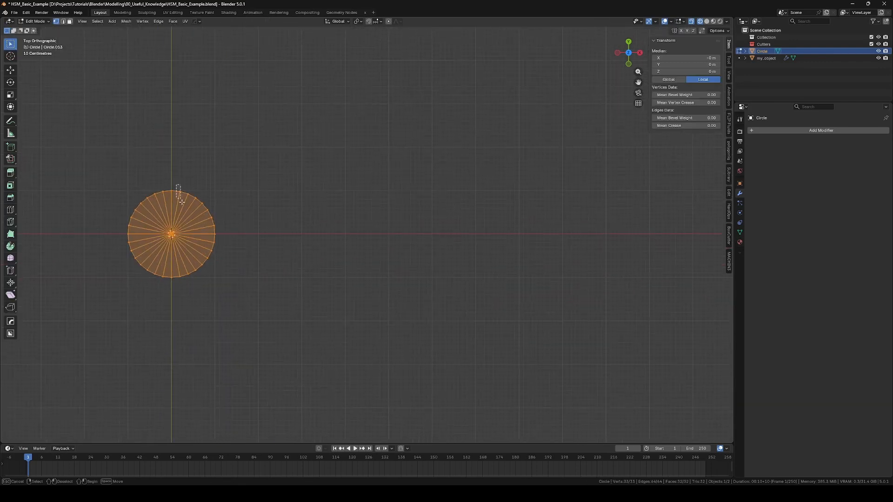
drag(176, 184, 218, 289)
key(x)
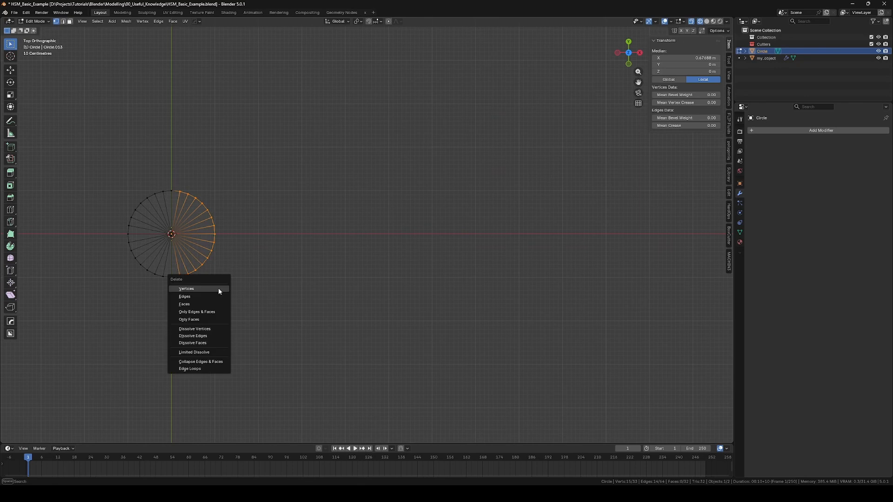
click(219, 289)
Step: Move the whole remaining half circle -3 m along the X axis
scroll(283, 187, down, 3)
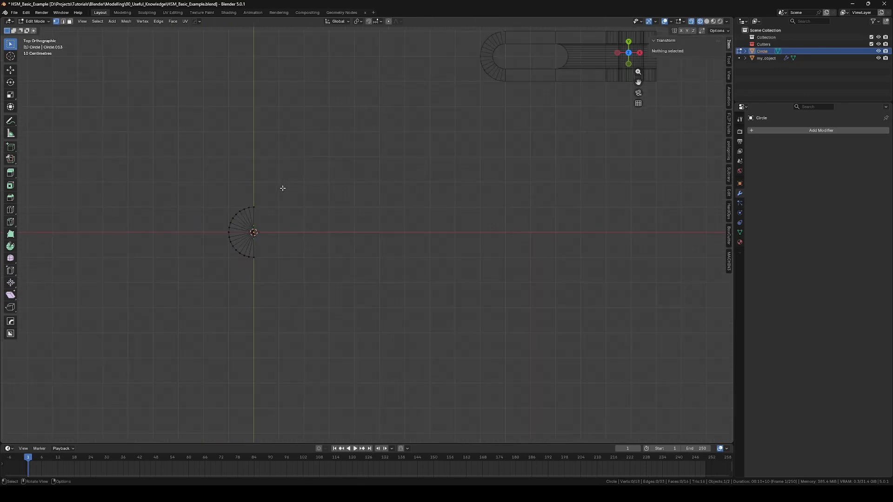
drag(208, 209, 263, 285)
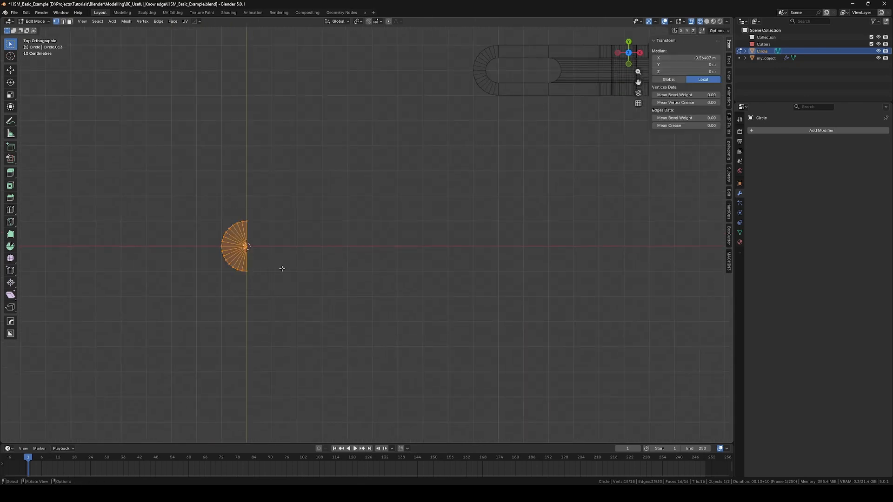
key(g)
key(x)
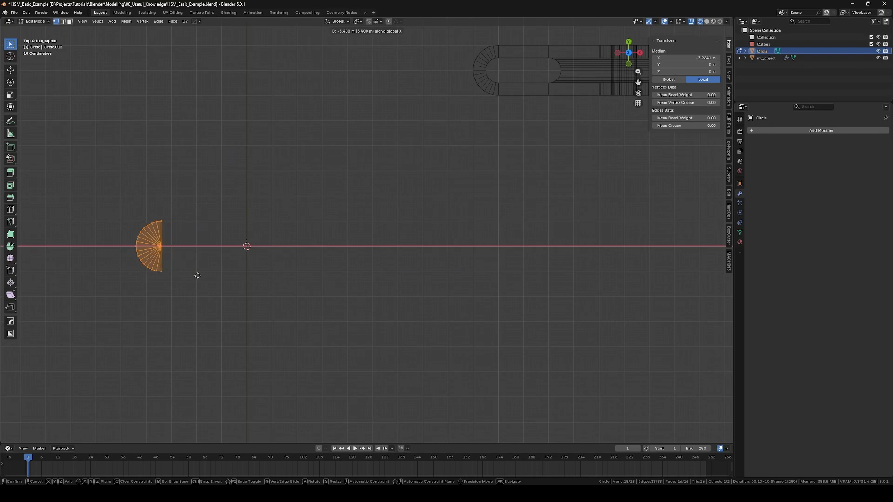
click(205, 278)
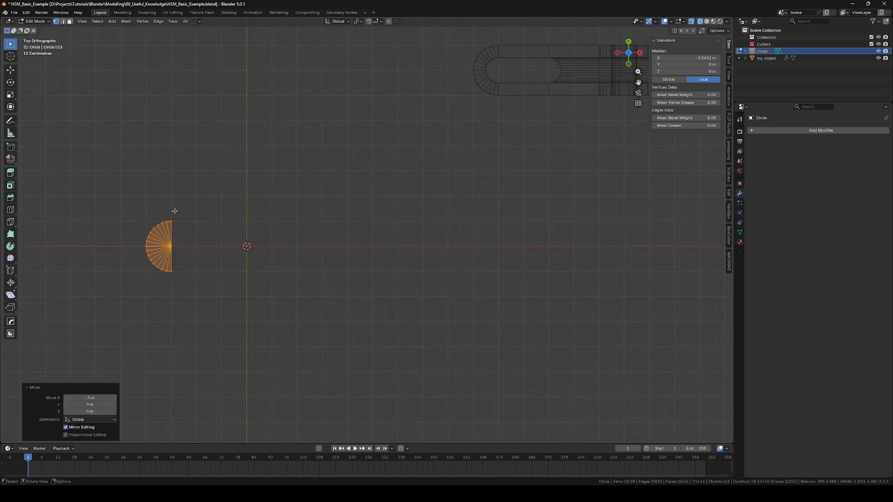
Step: Extrude the half circle's straight side 3 m along the X axis to the world origin
scroll(172, 215, up, 2)
shift+middle_drag(82, 206, 115, 193)
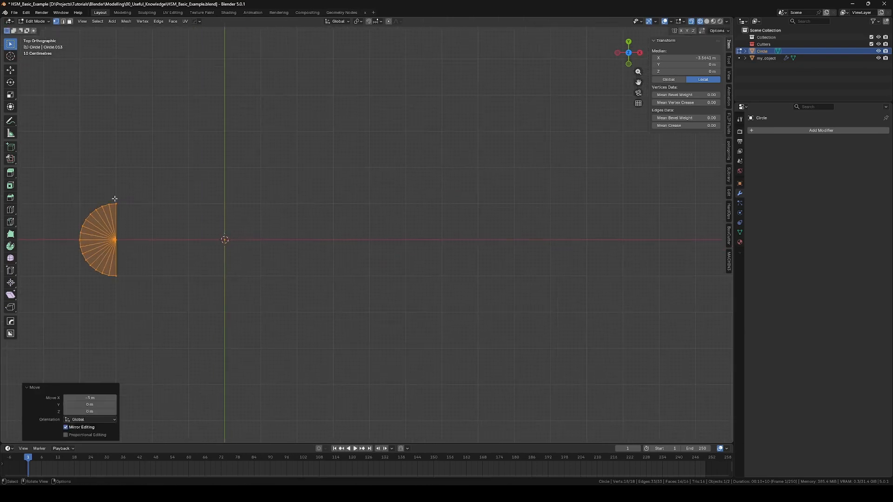
drag(114, 199, 139, 282)
scroll(184, 264, down, 2)
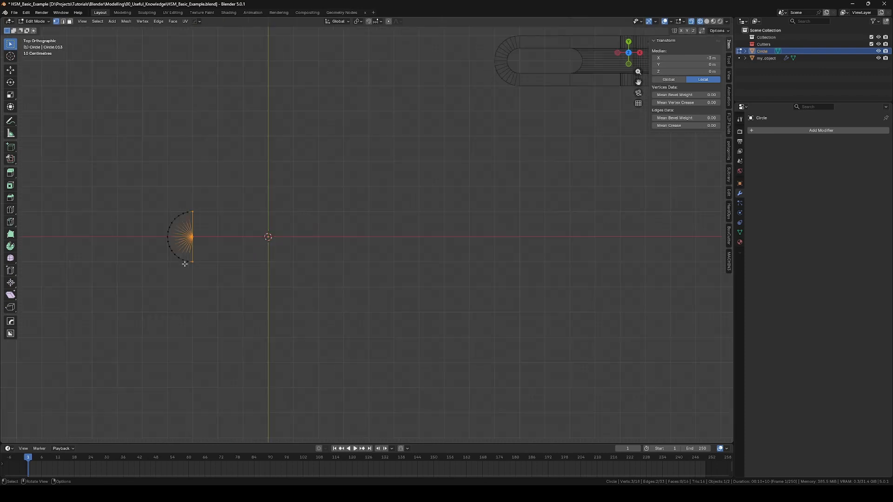
shift+middle_drag(265, 229, 238, 240)
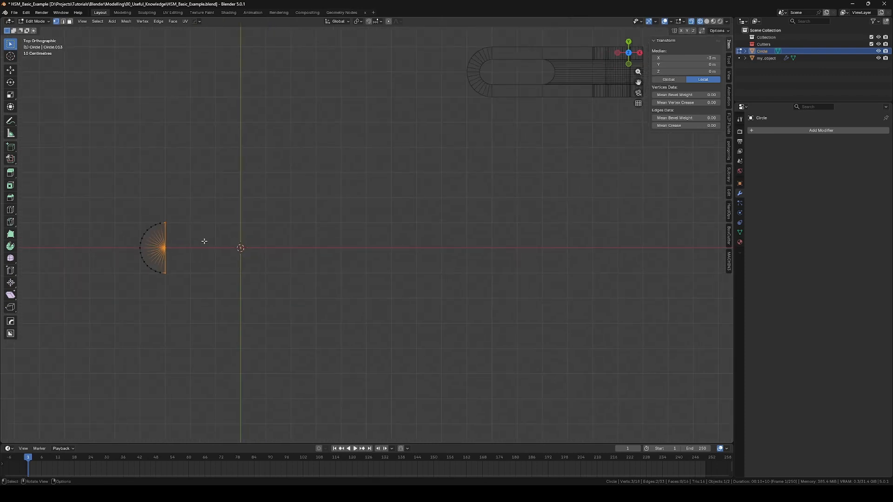
key(e)
key(x)
click(278, 240)
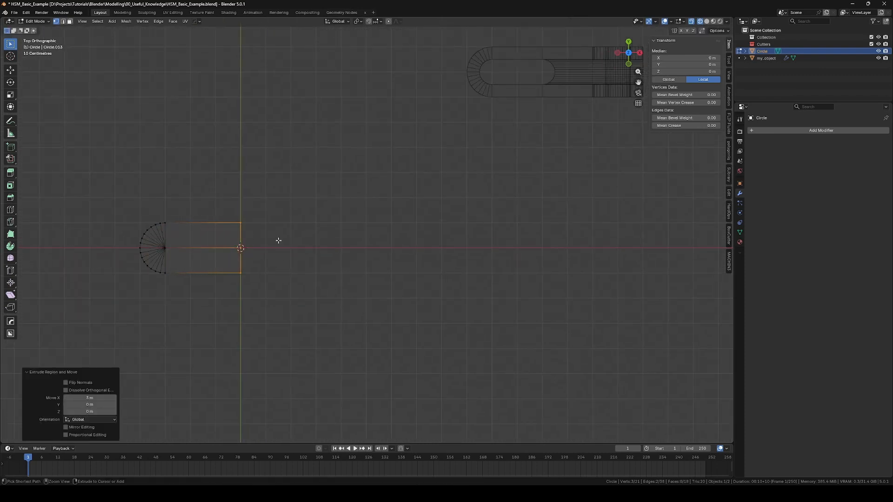
Step: Extrude the end edge another 4 m along X to complete the base plate outline, and return to Object Mode
key(g)
key(x)
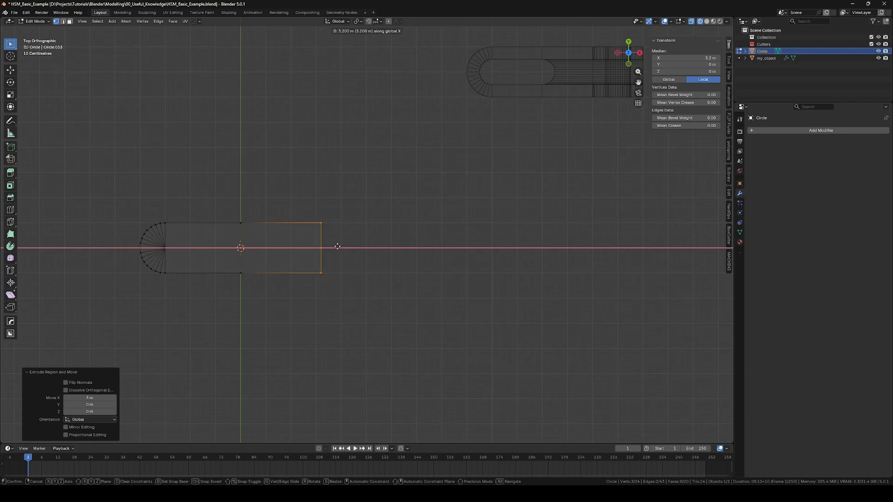
click(354, 246)
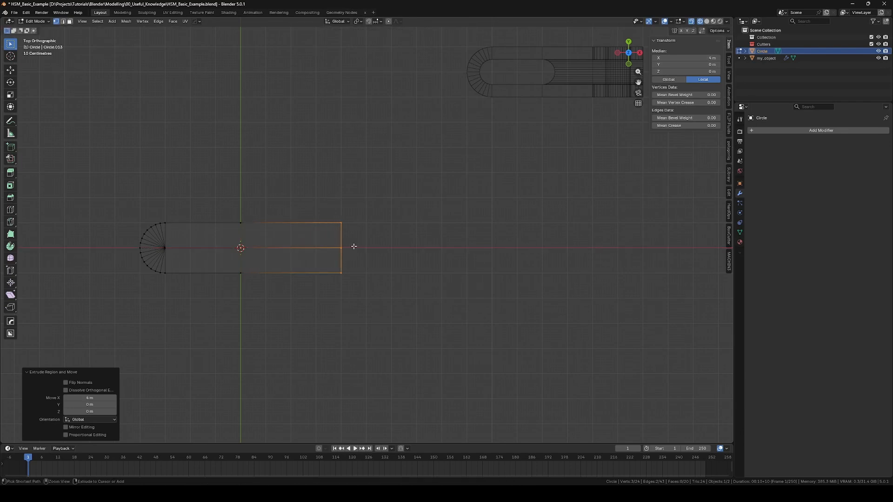
key(Tab)
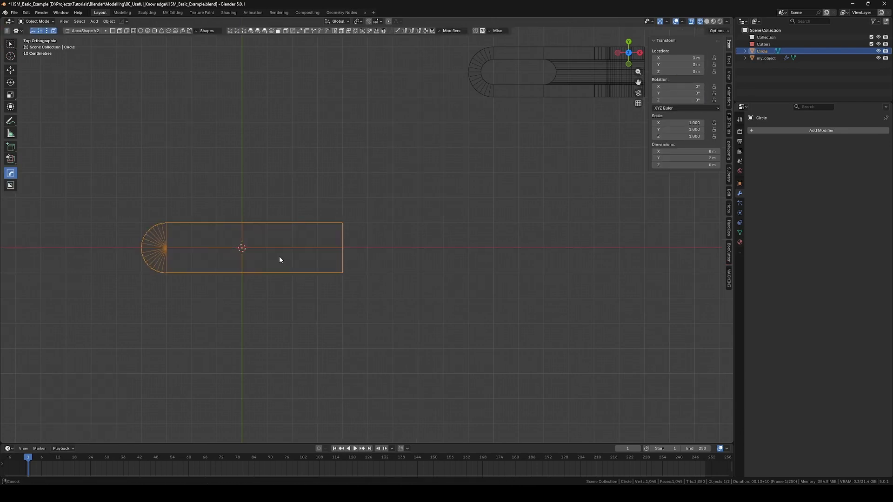
Step: Add a second 32-vertex, triangle-fan mesh circle at the origin with a radius of 0.5 m
shift+middle_drag(279, 256, 302, 263)
scroll(301, 264, up, 2)
shift+middle_drag(274, 205, 305, 236)
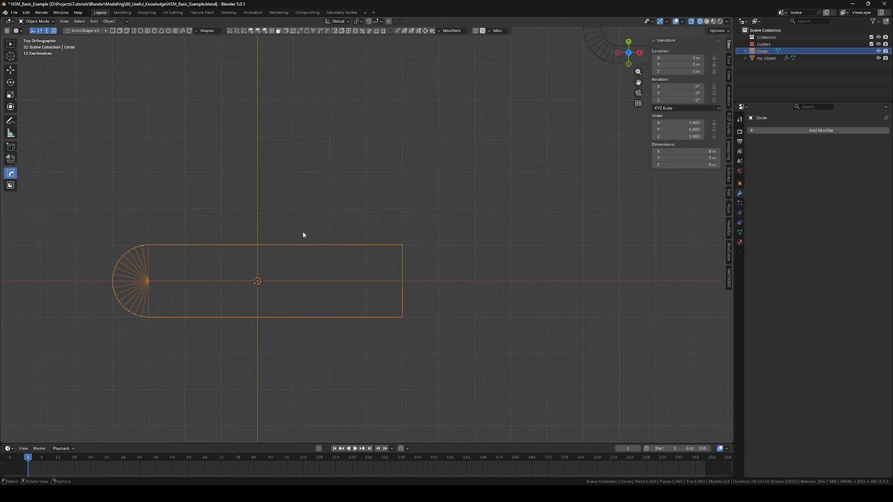
key(shift+a)
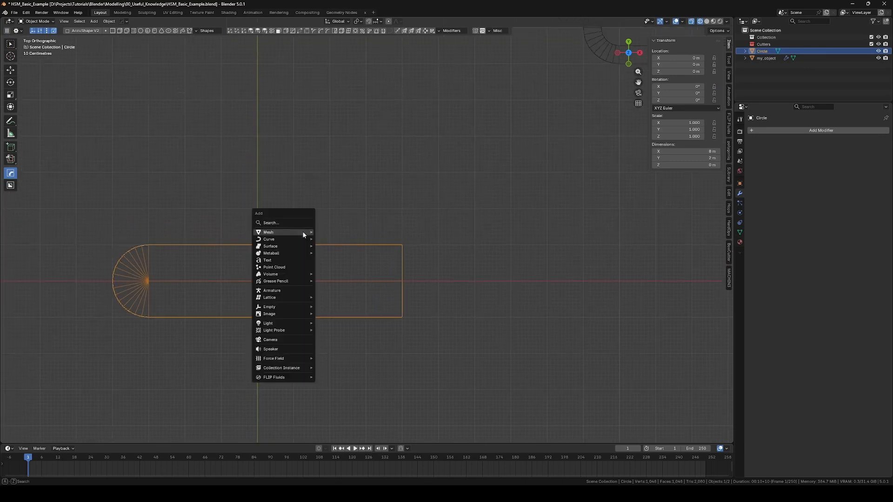
mouse_move(303, 232)
click(337, 246)
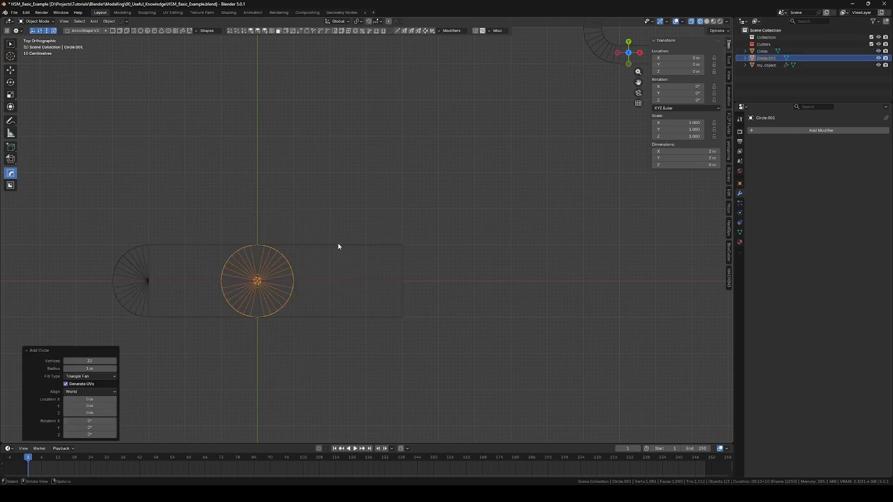
click(90, 368)
key(Return)
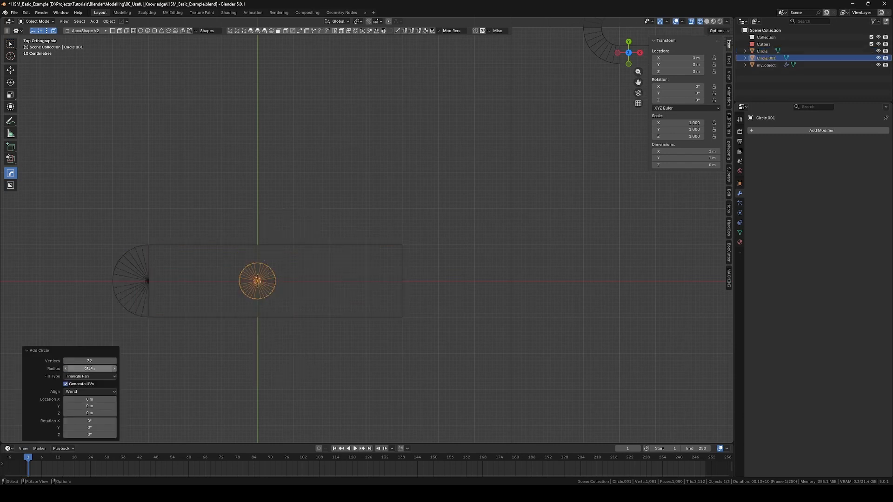
Step: Move the small circle -1.5 m along the X axis inside the plate outline
shift+middle_drag(276, 275, 300, 273)
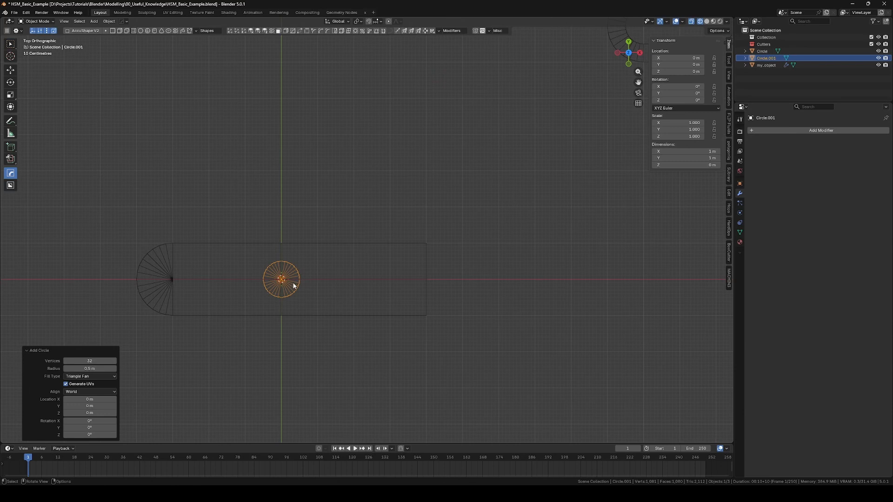
key(g)
key(x)
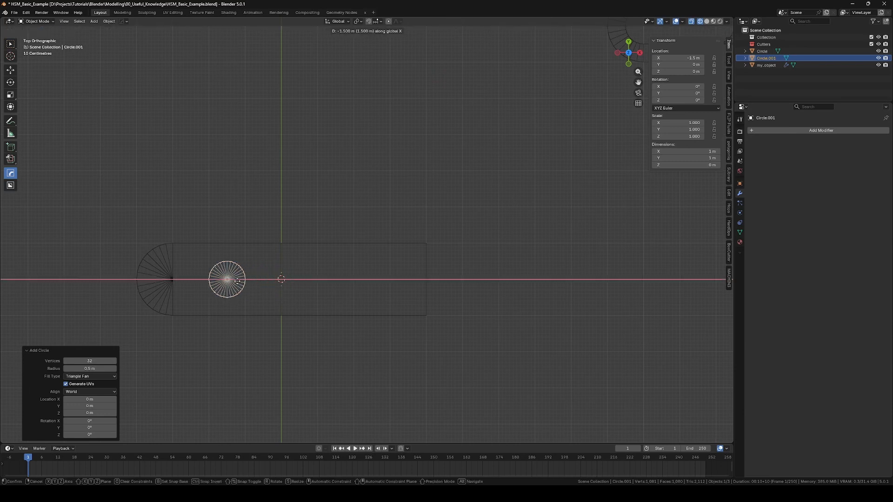
click(237, 279)
Step: Delete the small circle's vertices on the positive X side, keeping its centre and the other half
shift+middle_drag(249, 271, 305, 258)
scroll(280, 263, up, 1)
key(Tab)
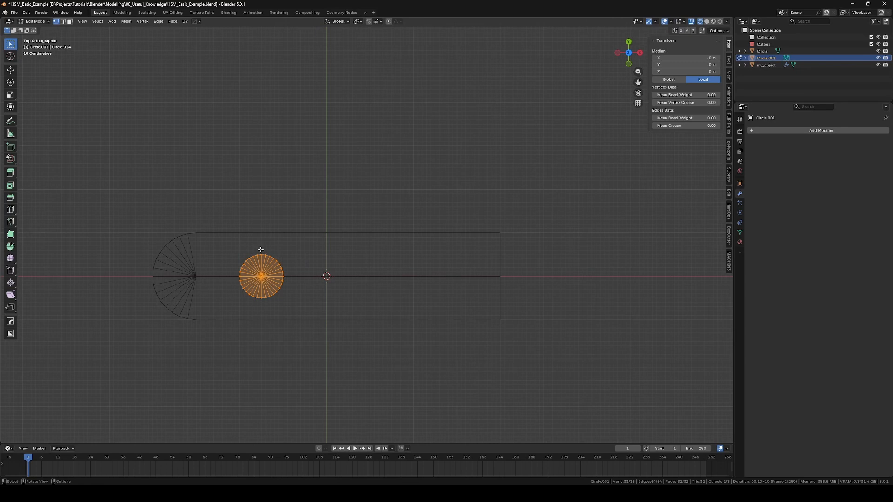
scroll(254, 253, up, 1)
scroll(246, 256, up, 2)
shift+middle_drag(245, 255, 272, 237)
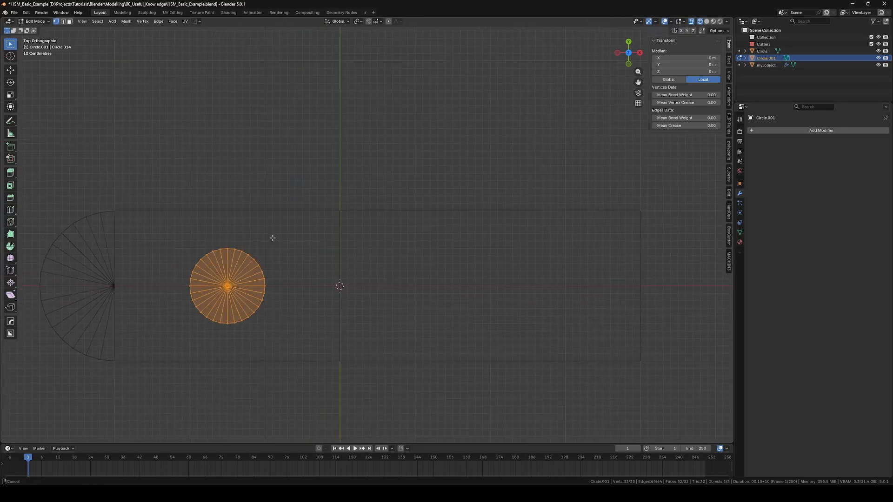
drag(233, 243, 278, 328)
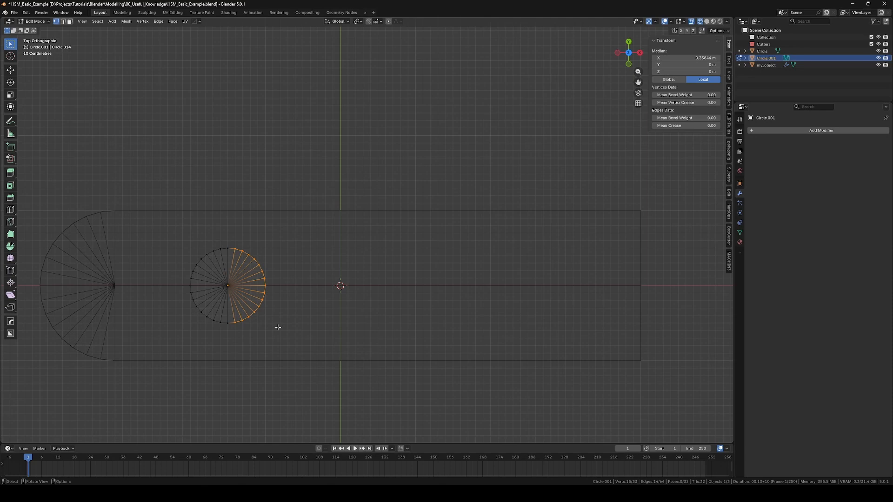
key(x)
click(278, 327)
Step: Move the small half circle's mesh -1 m along X in Edit Mode, leaving the object's origin in place
drag(176, 239, 238, 331)
key(g)
key(x)
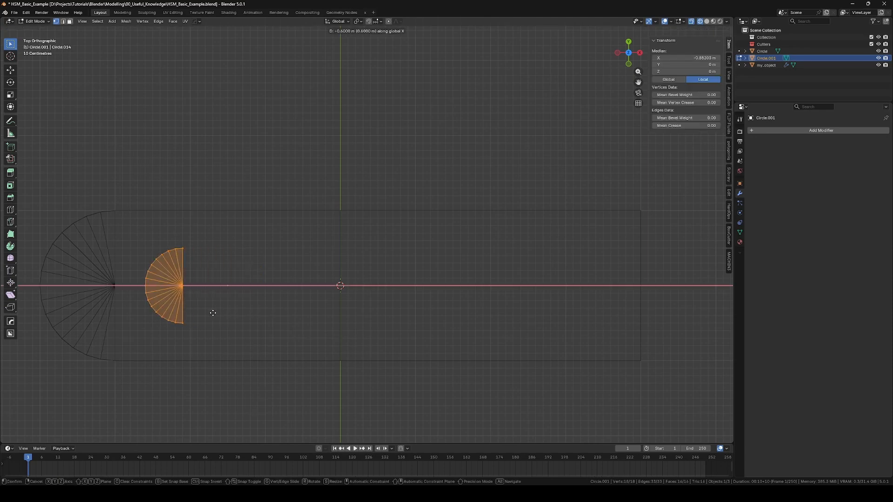
click(189, 316)
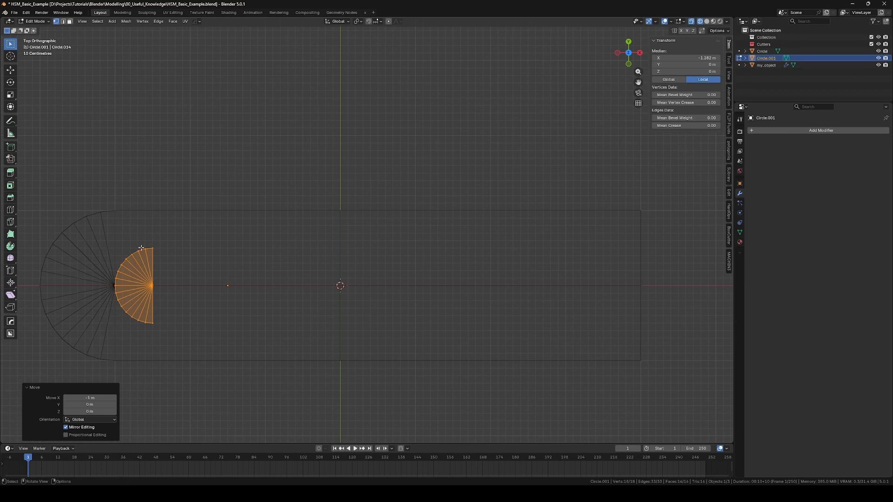
Step: Extrude the small half circle's straight side 1 m along the X axis up to the object's origin
drag(150, 243, 182, 329)
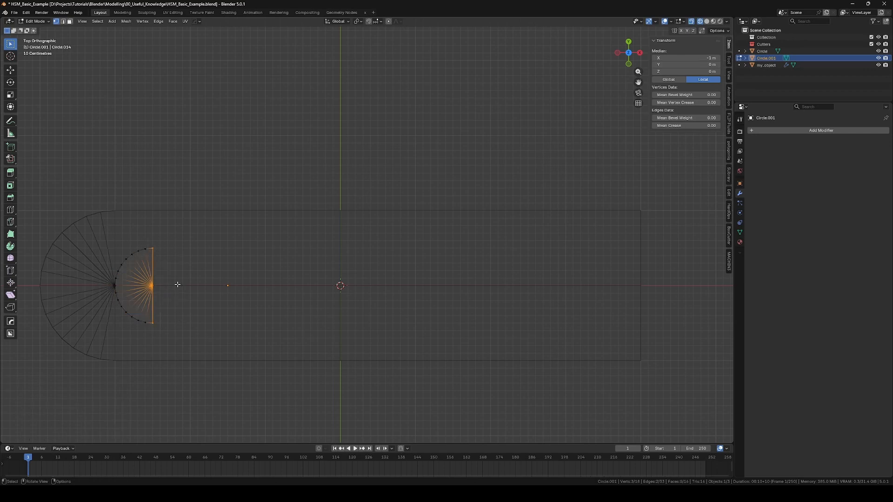
key(e)
key(x)
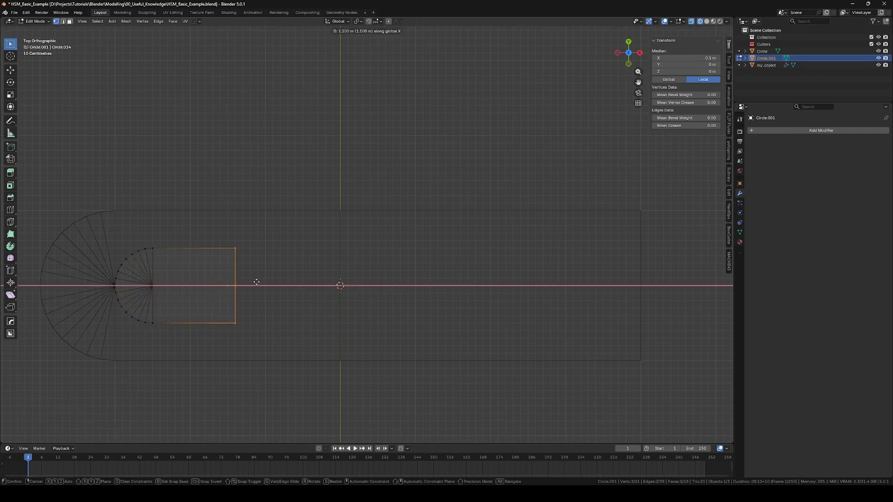
click(250, 282)
Step: Add a Mirror modifier on the X axis to complete the slot shape, and apply it in Object Mode
click(763, 130)
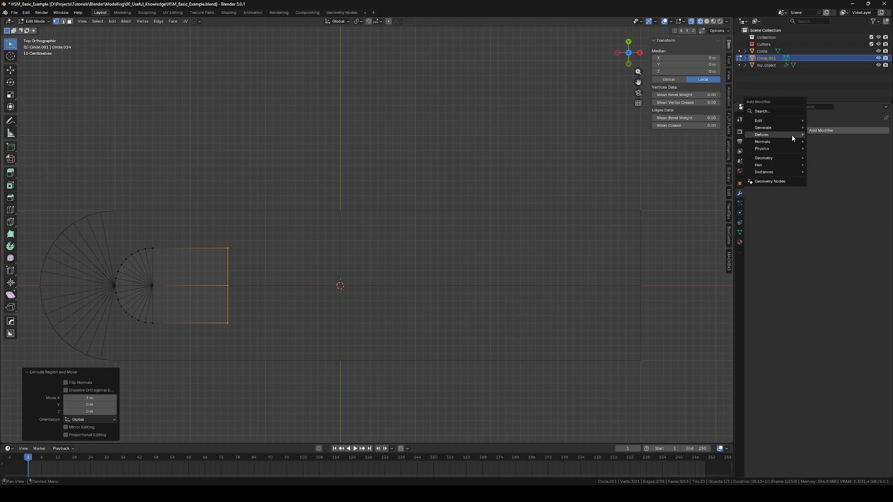
mouse_move(789, 131)
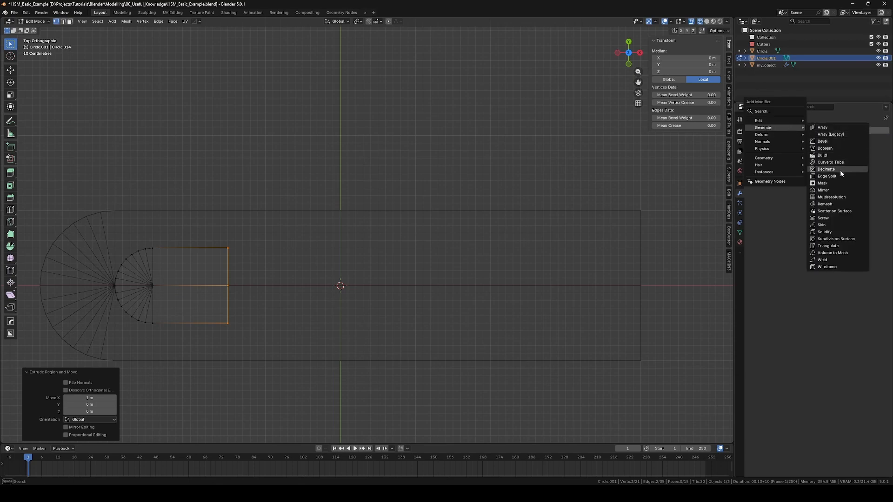
click(839, 192)
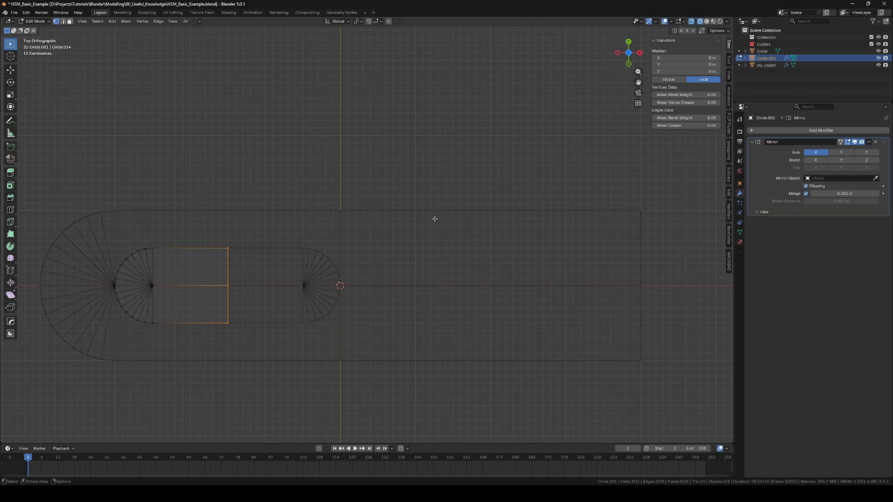
middle_drag(435, 218, 429, 189)
key(Tab)
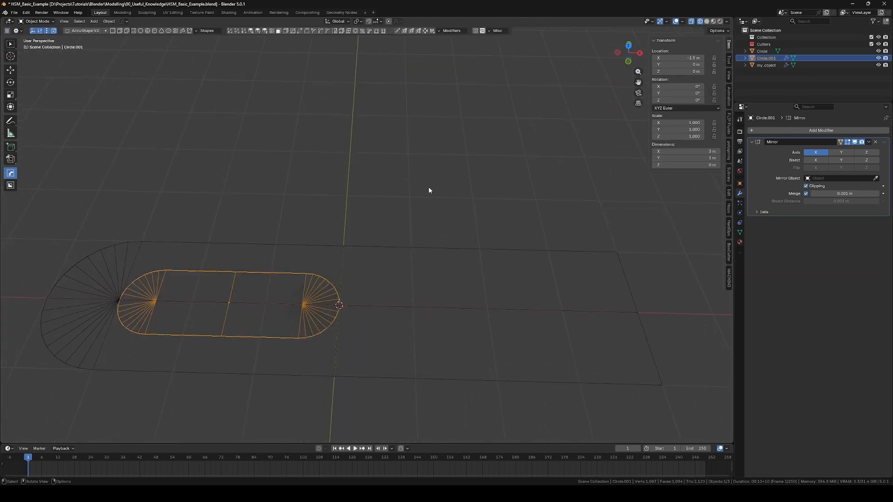
click(868, 142)
click(859, 148)
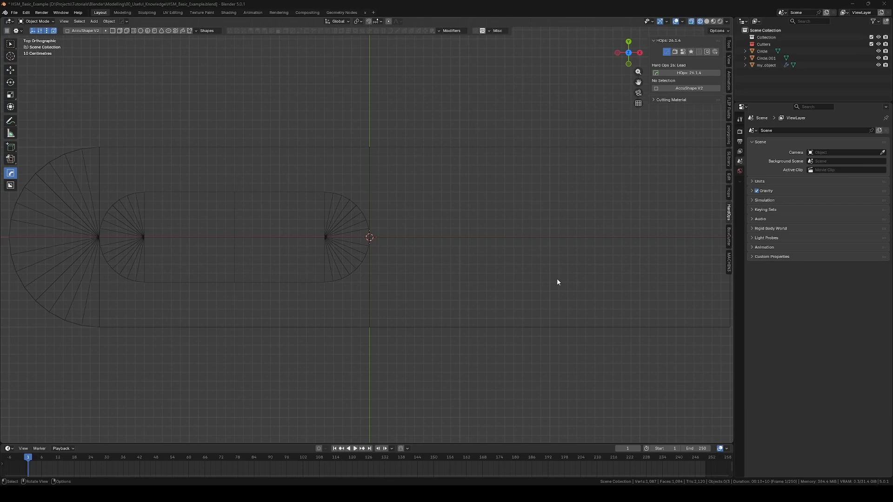
Step: Extrude the whole flat base plate 0.4 m upward along Z in Edit Mode
middle_drag(556, 282, 398, 287)
click(372, 292)
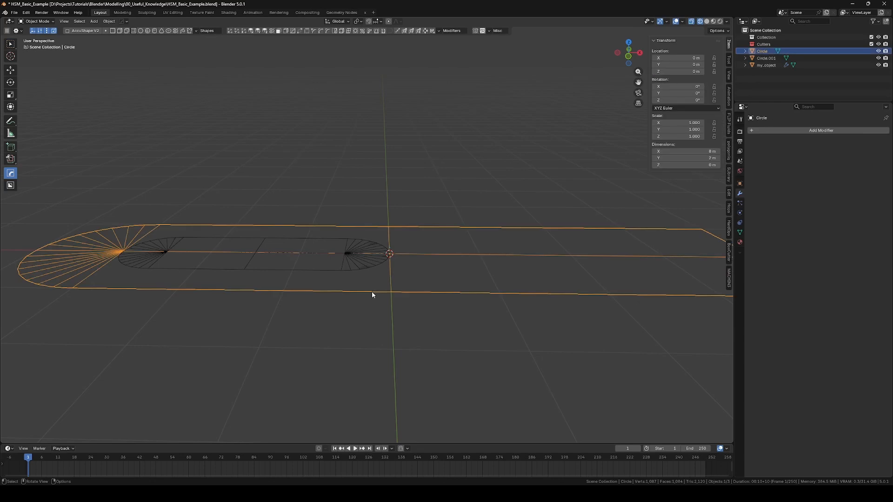
key(KP_1)
key(Tab)
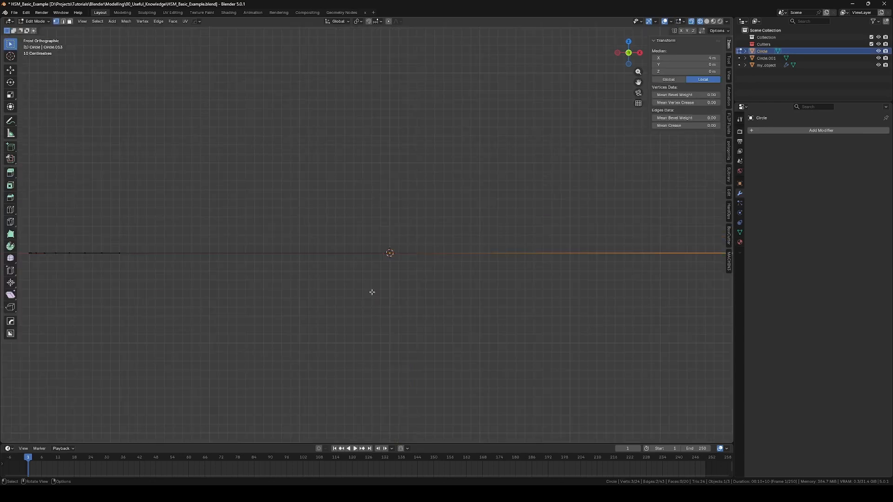
key(a)
text(e)
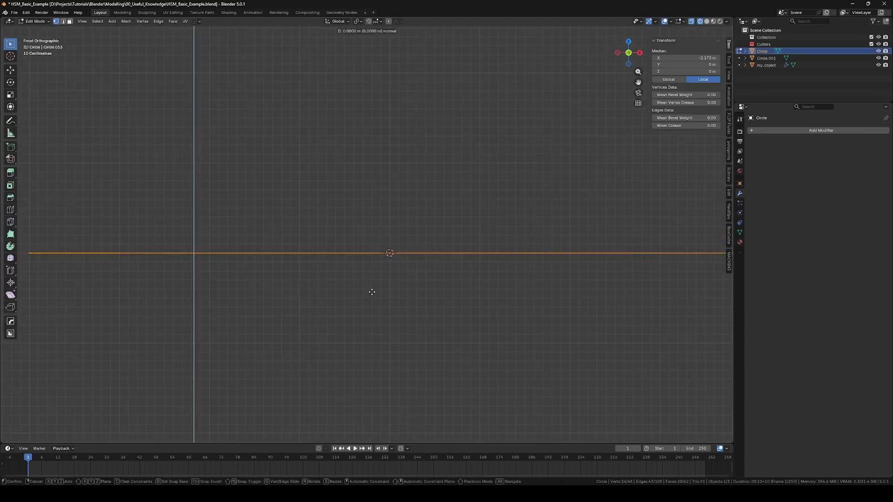
text(0.4)
key(Return)
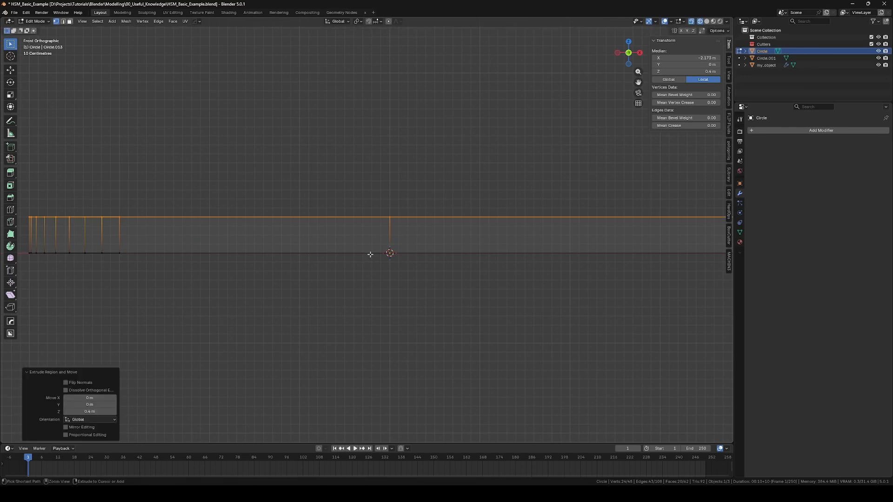
middle_drag(403, 277, 405, 293)
key(Tab)
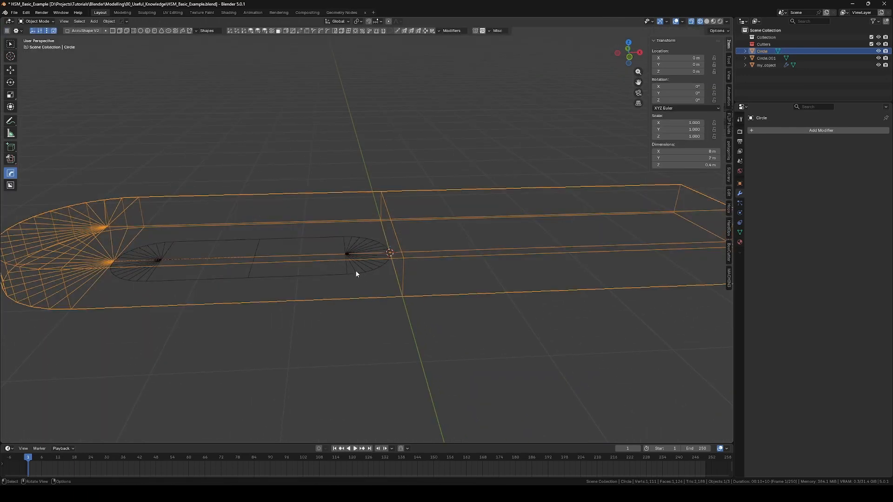
Step: Move the flat slot shape -0.1 m along Z in the front view, snapping to the increment
click(356, 274)
key(KP_1)
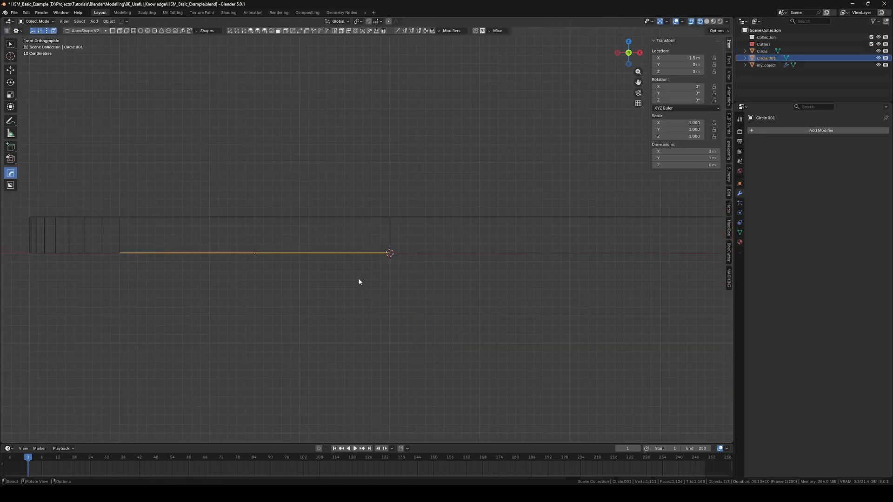
key(g)
key(z)
ctrl+click(358, 286)
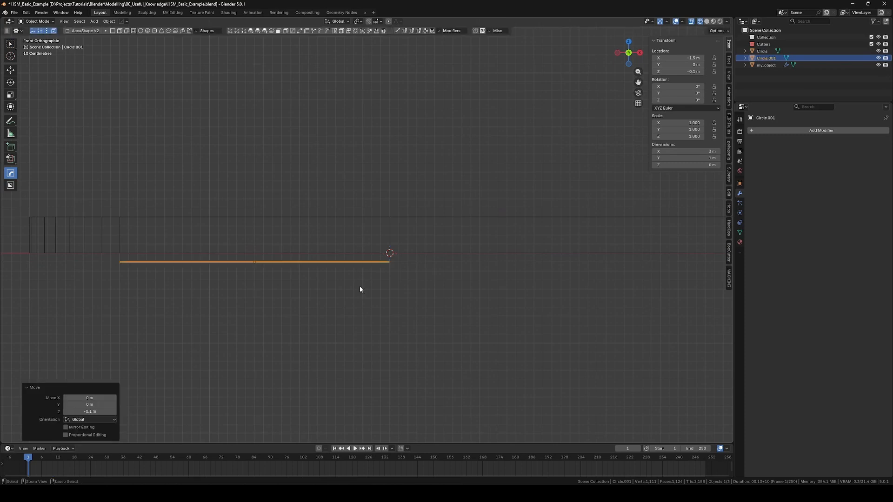
Step: Extrude the whole slot shape 0.6 m along Z in Edit Mode so it passes through the plate
key(Tab)
key(a)
key(e)
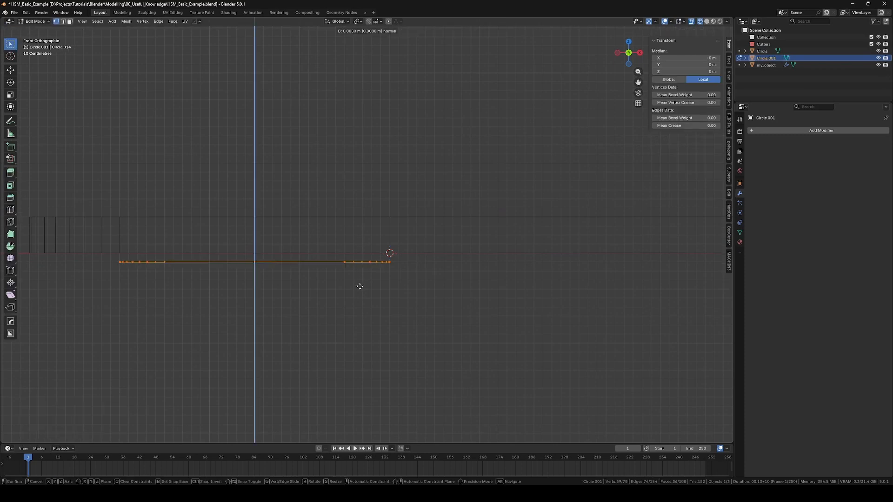
key(z)
click(361, 235)
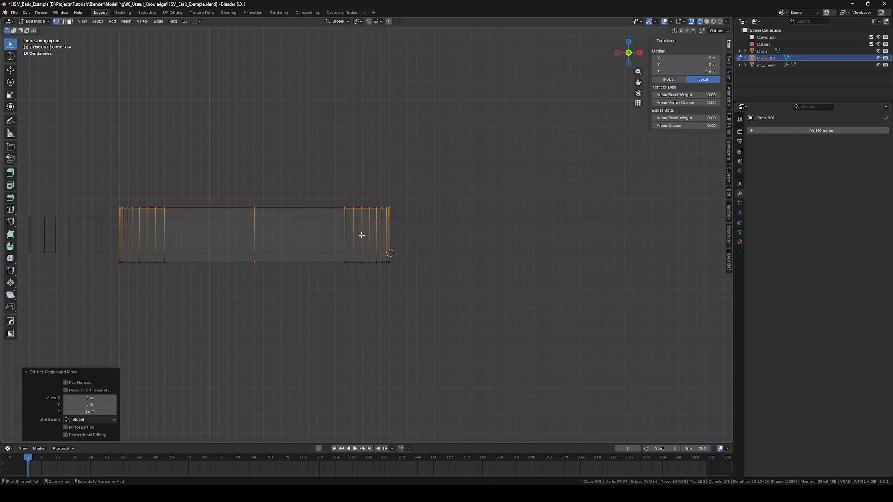
mouse_move(361, 235)
middle_down()
mouse_move(380, 307)
mouse_move(339, 341)
mouse_move(395, 321)
mouse_move(411, 328)
middle_up()
key(Tab)
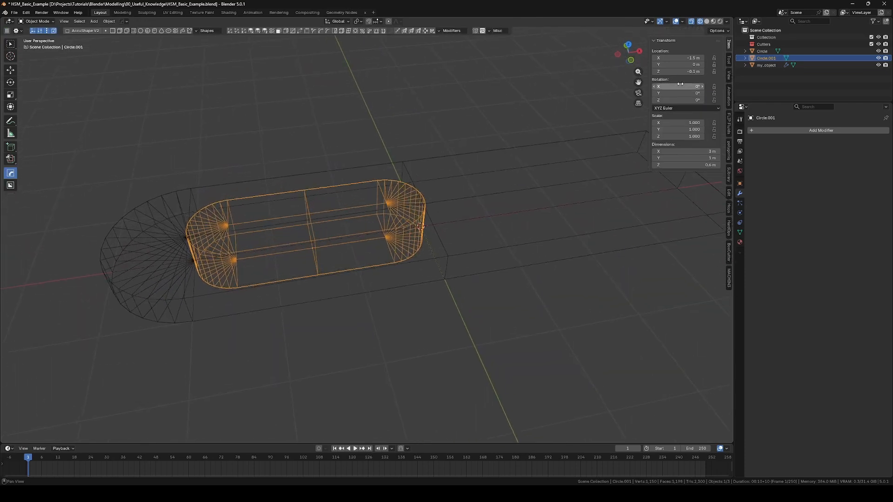
Step: Switch to solid shading and apply a non-destructive Slash boolean to the base plate with the slot shape as cutter
click(706, 21)
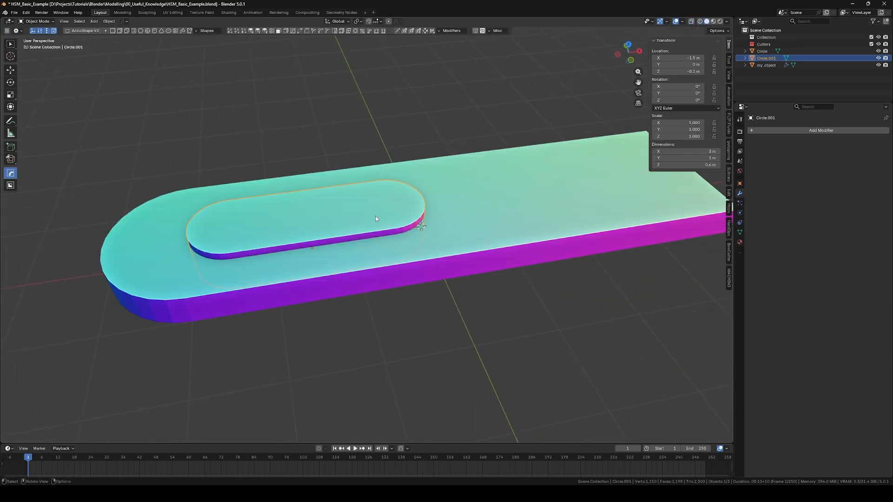
shift+click(158, 278)
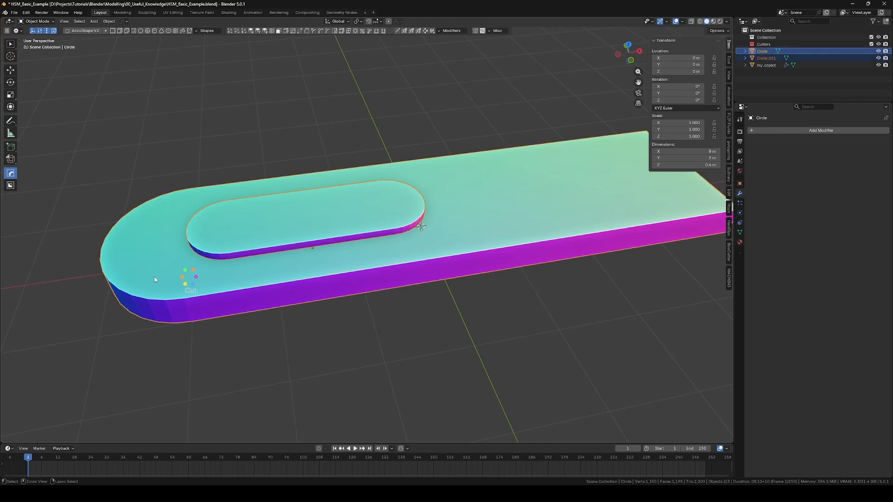
key(ctrl+KP_Divide)
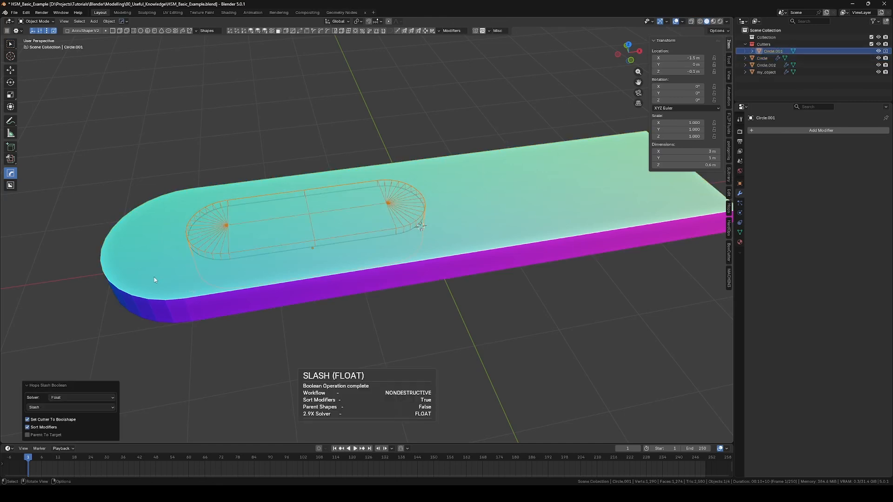
middle_drag(537, 336, 535, 325)
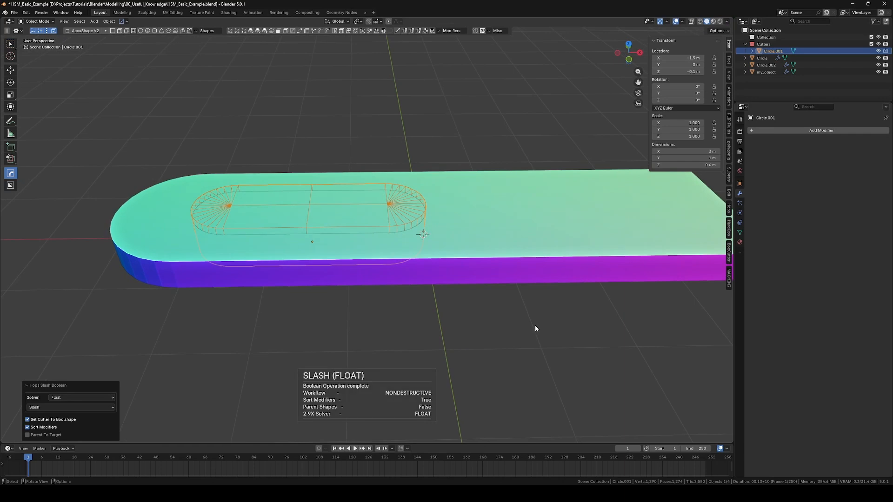
Step: Hide the slashed-out slot piece inside the base plate to reveal the opening
click(288, 226)
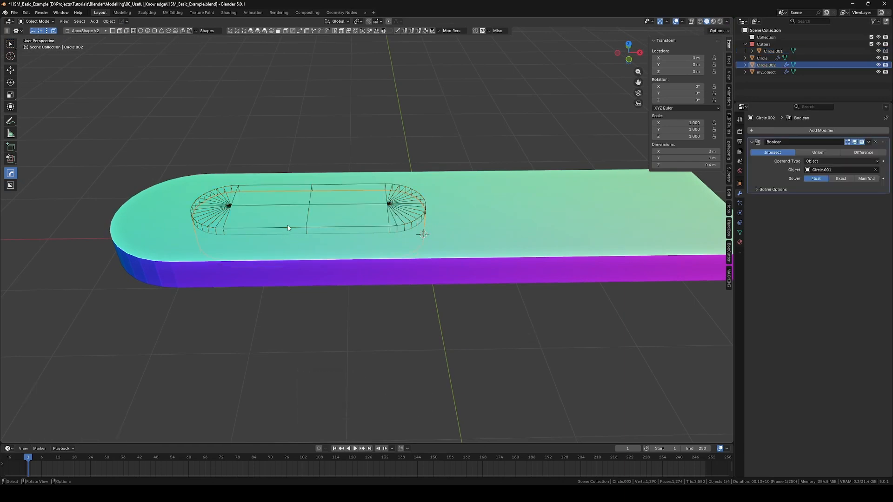
key(h)
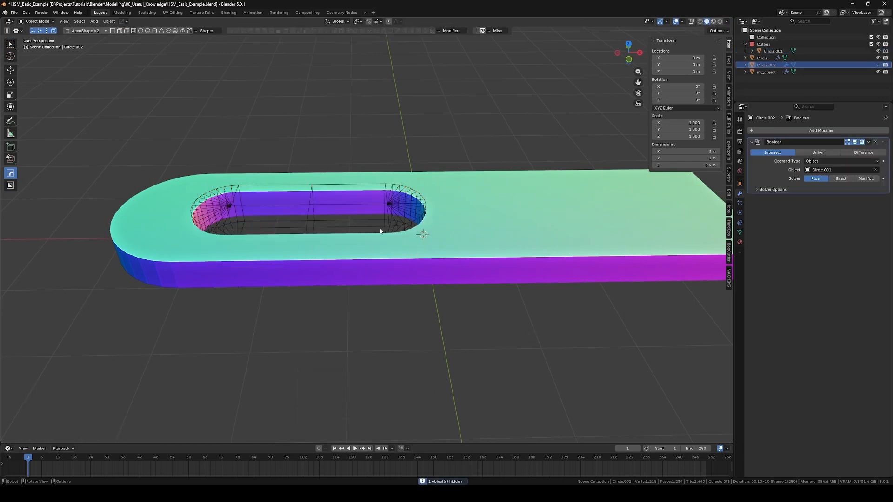
middle_drag(287, 228, 481, 255)
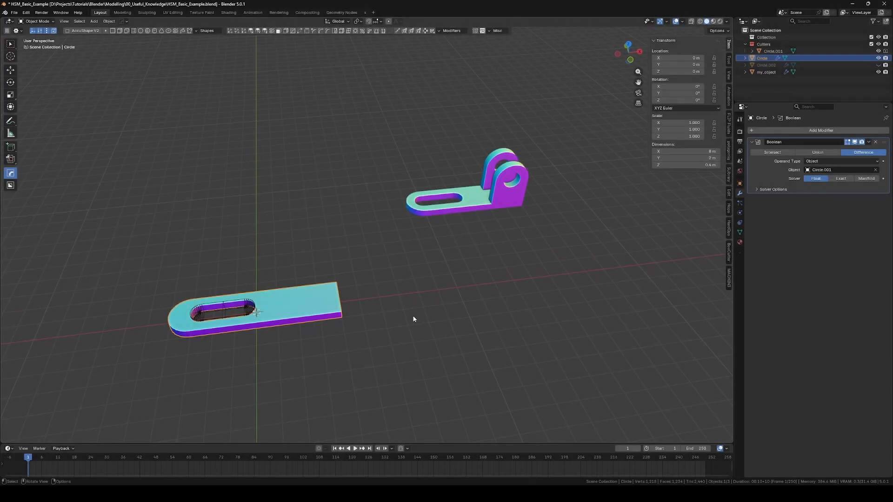
Step: Frame the finished reference bracket and examine its upright lugs and their holes
middle_drag(416, 315, 418, 304)
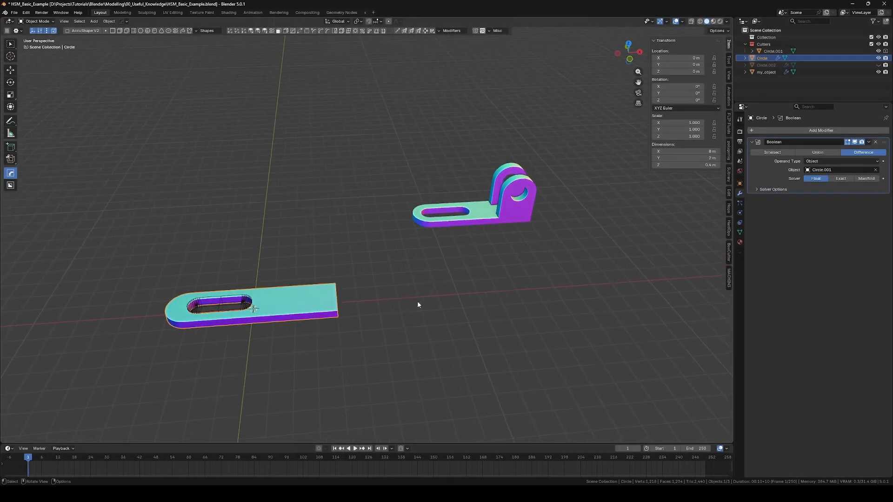
click(494, 210)
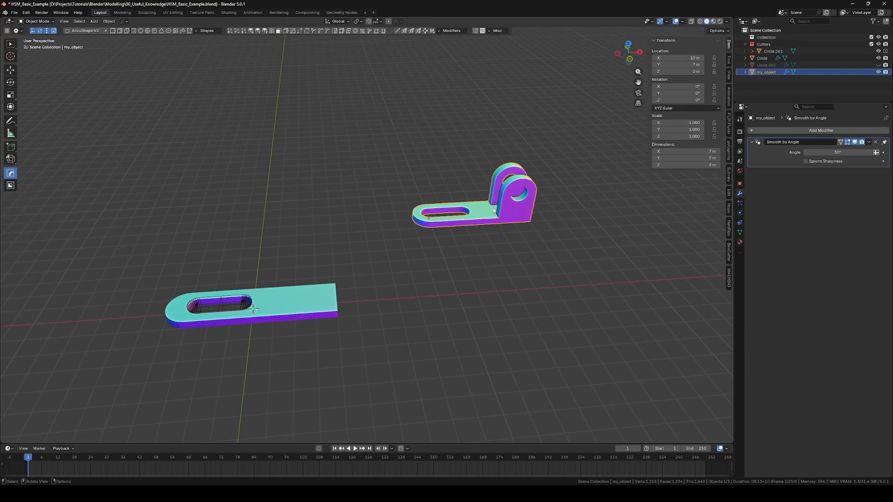
key(KP_Decimal)
middle_drag(404, 203, 434, 275)
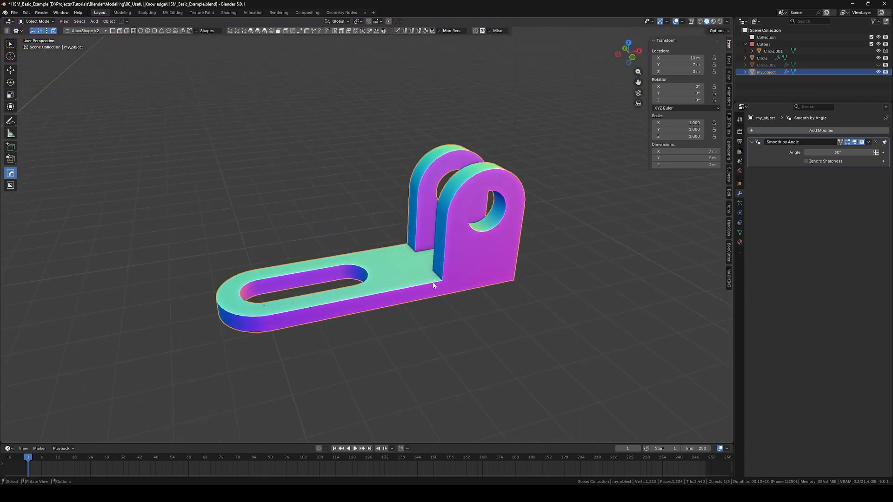